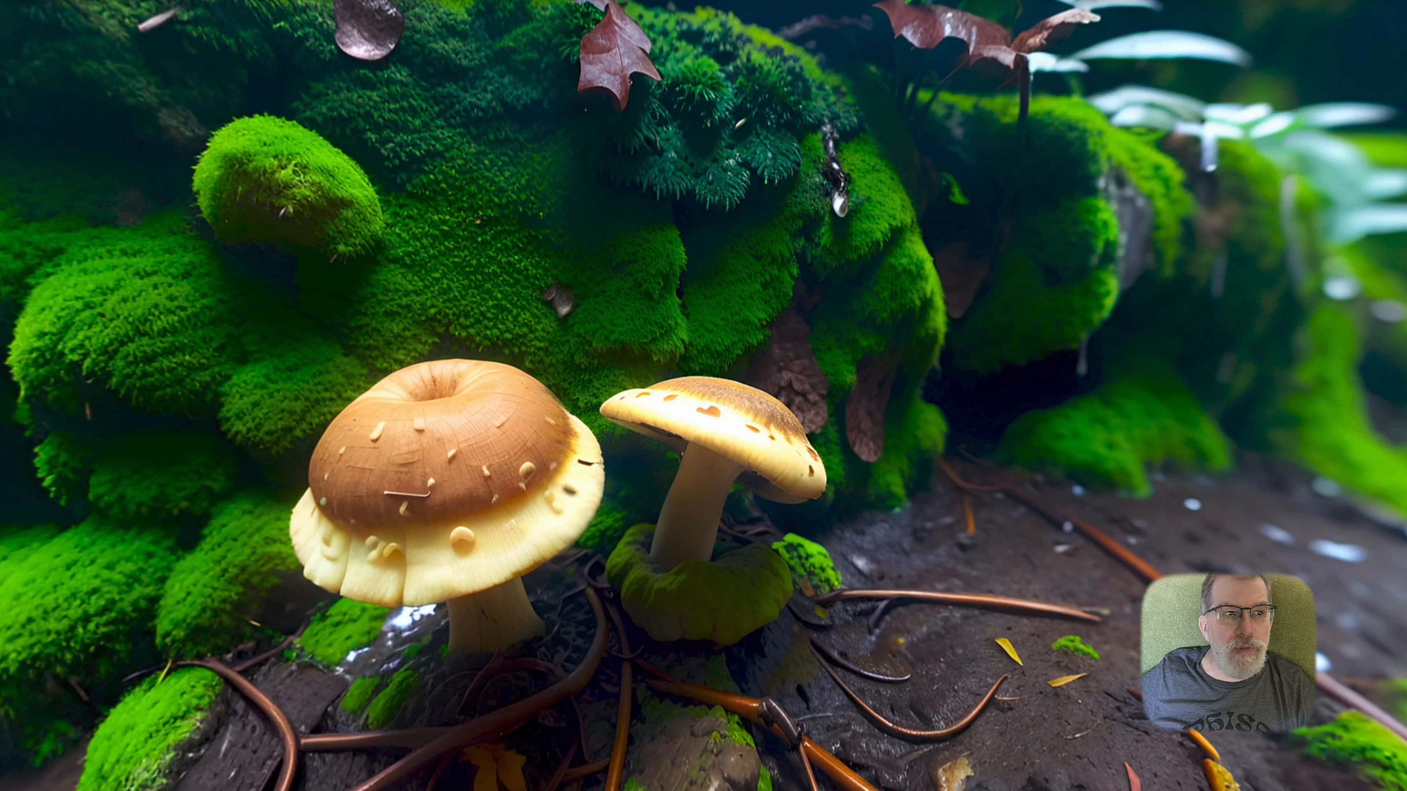
pyautogui.click(28, 1)
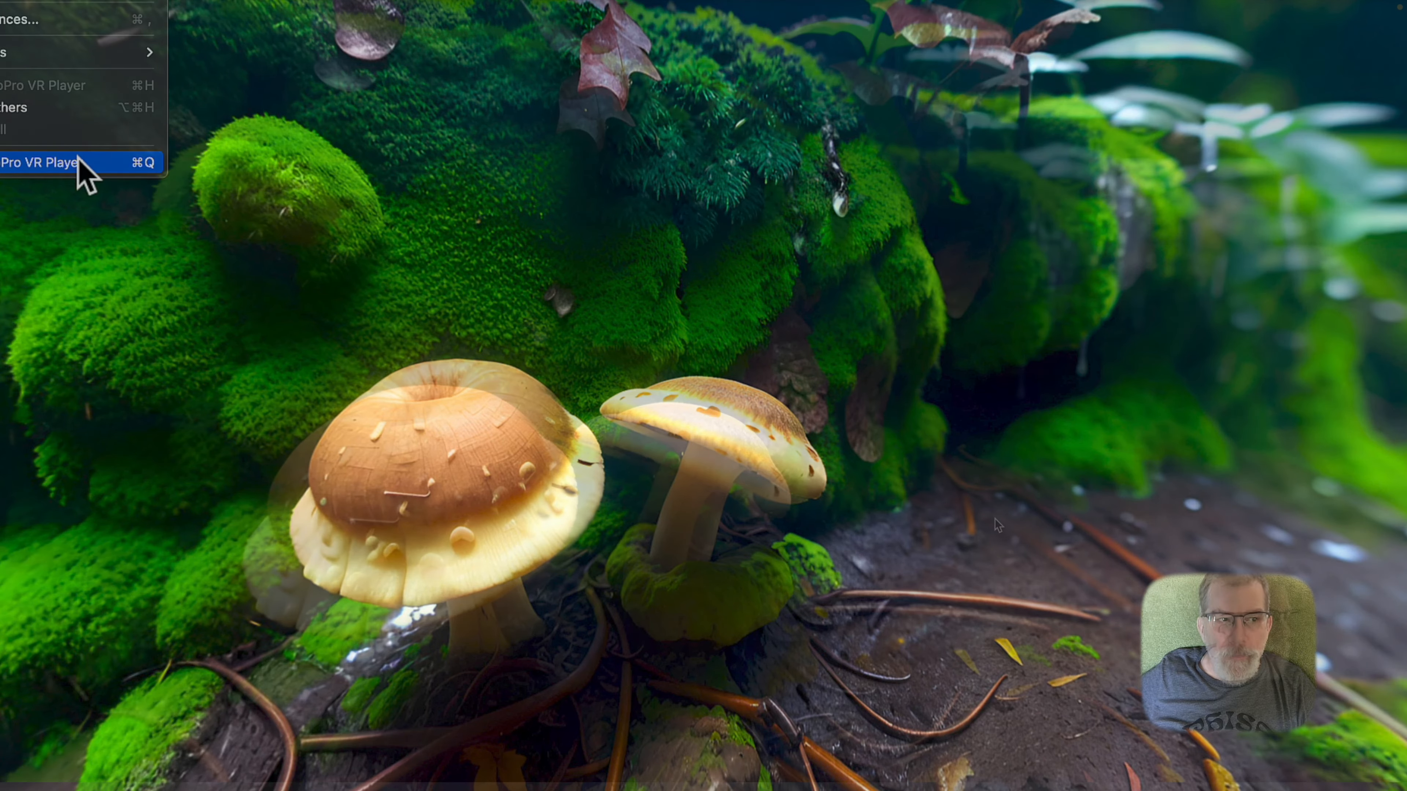
pyautogui.moveTo(993, 517); pyautogui.dragTo(764, 308)
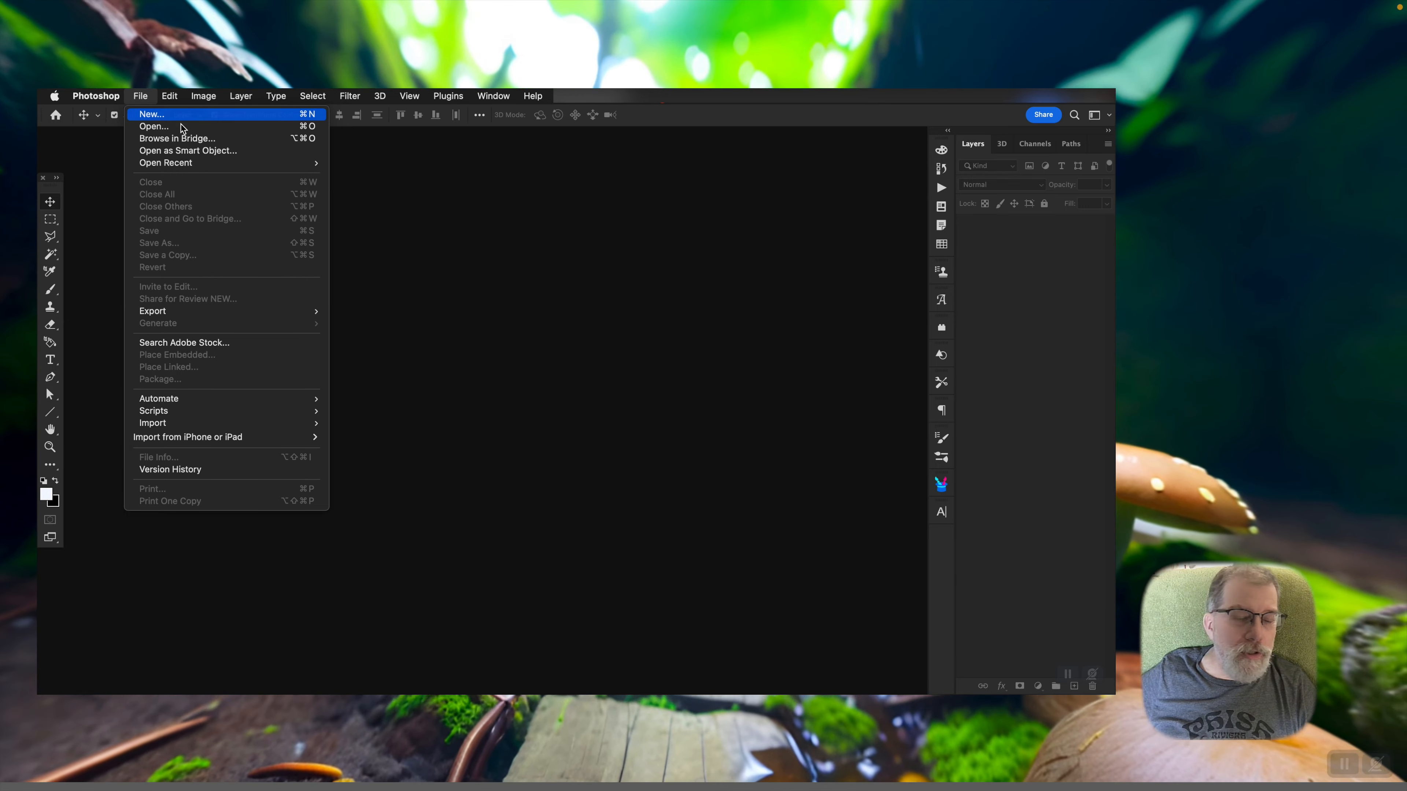
# Step: Create a new 12000 x 6000 pixel document at 72 pixels/inch in RGB Color with a transparent background
pyautogui.click(141, 117)
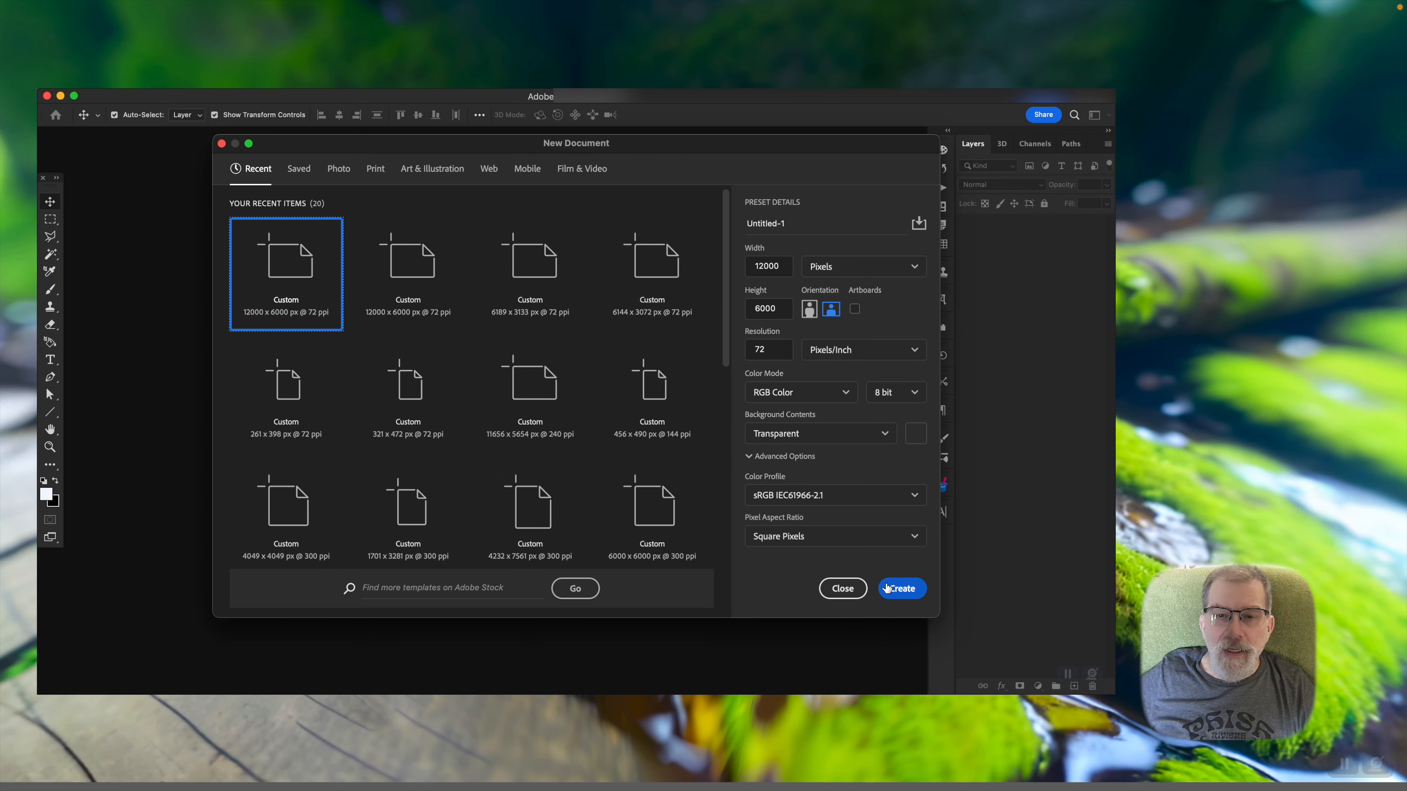
pyautogui.click(902, 588)
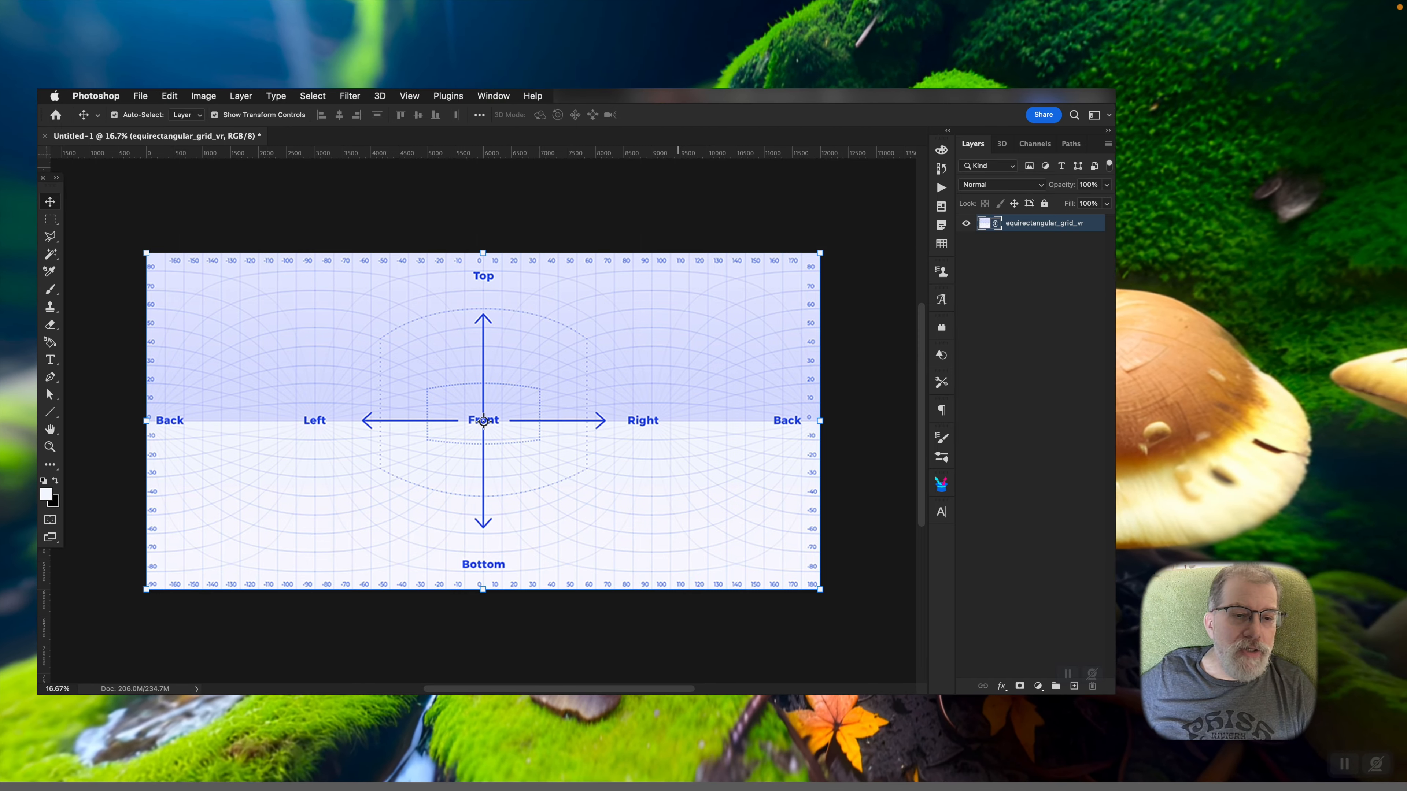
pyautogui.moveTo(1238, 374); pyautogui.dragTo(1202, 352)
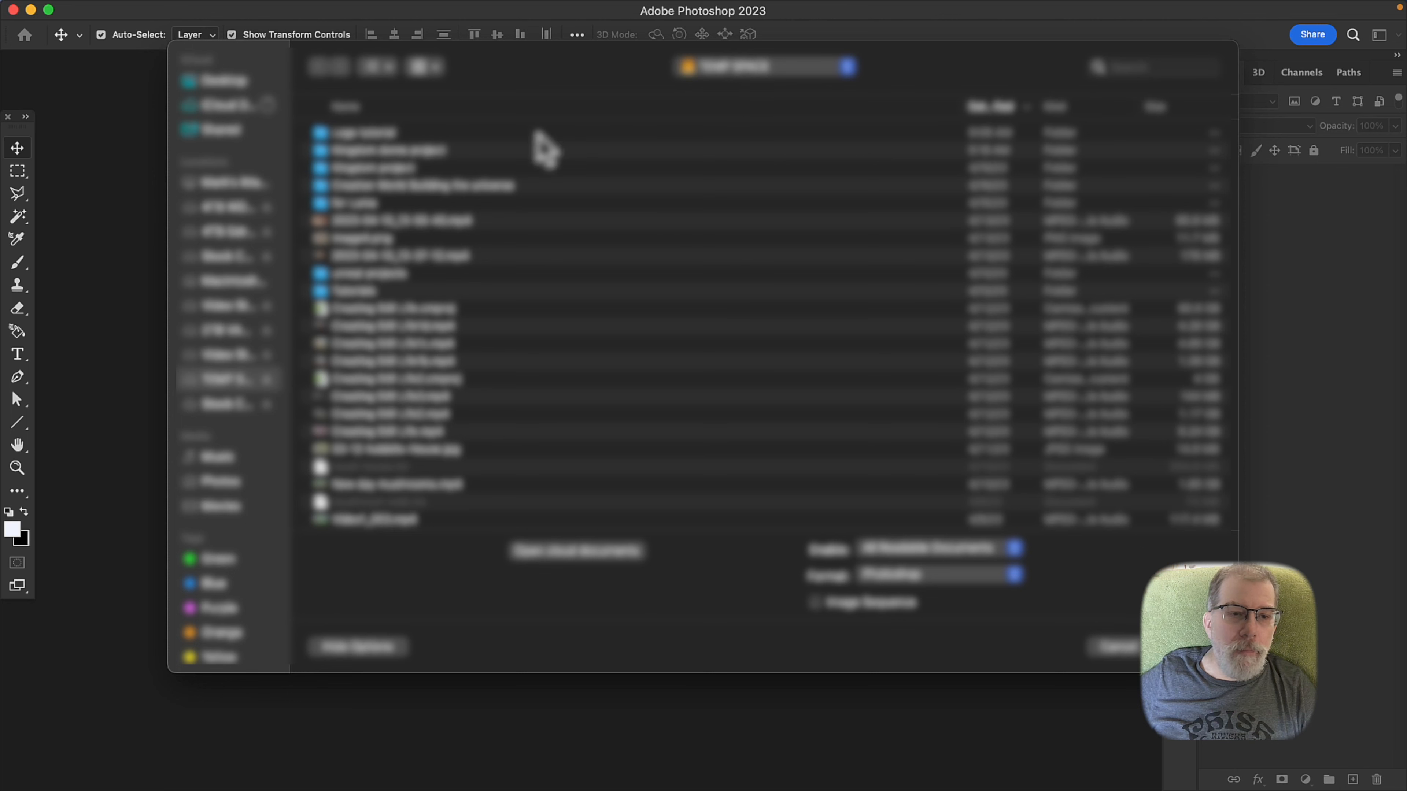
# Step: Open the mushroom panorama 97 84advanced_no_style_words_macro_real_mushroom_dr-10.jpg from the Logo tutorial folder
pyautogui.doubleClick(388, 135)
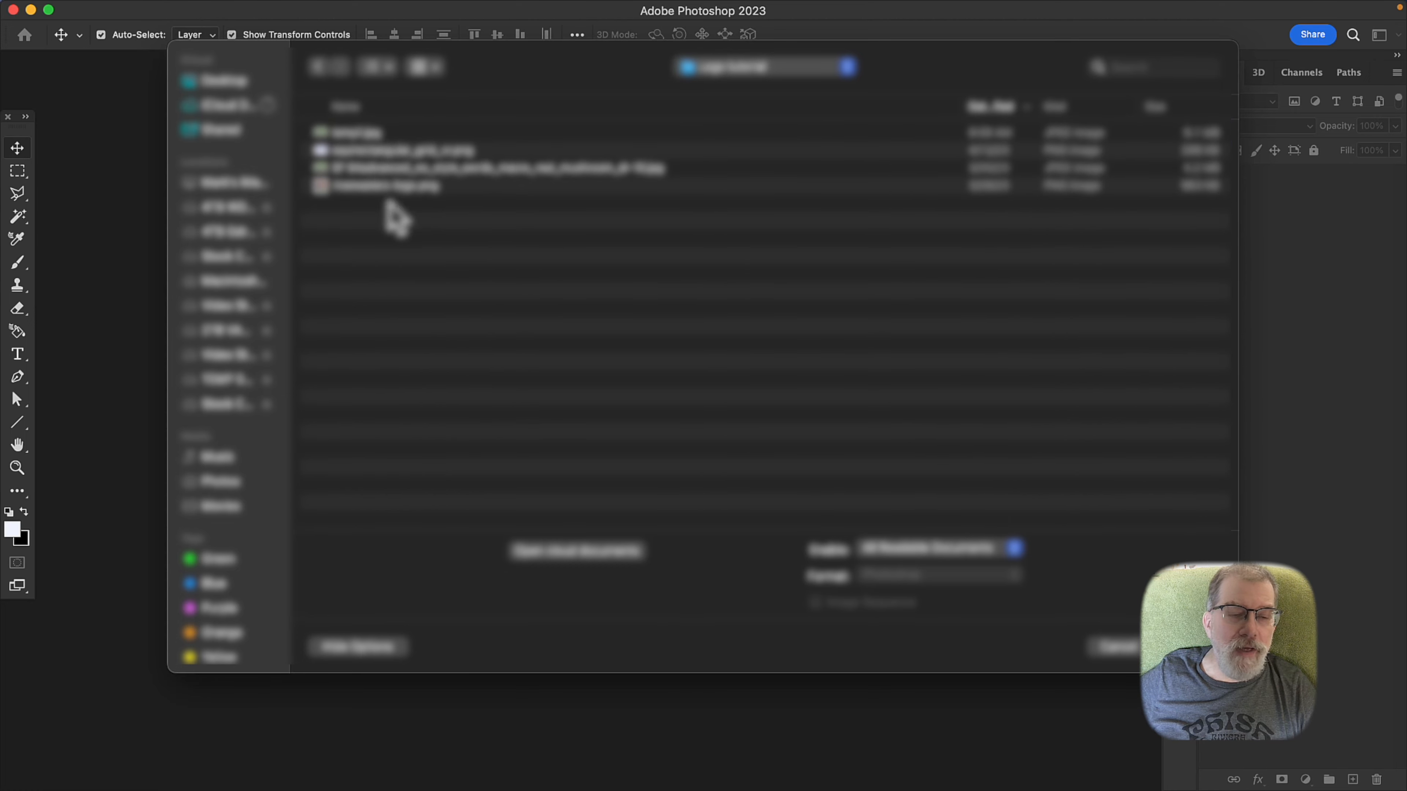
pyautogui.click(386, 168)
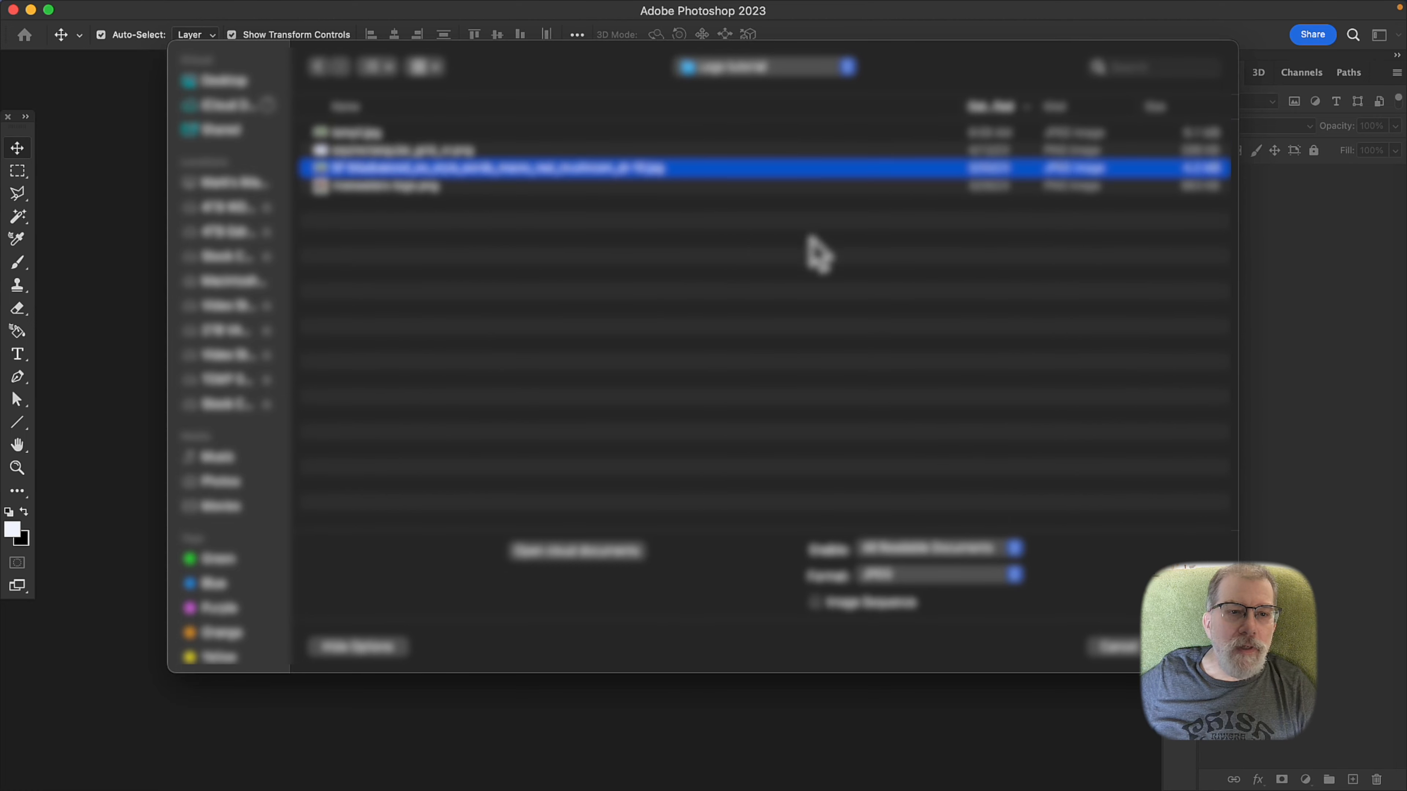
pyautogui.press('Return')
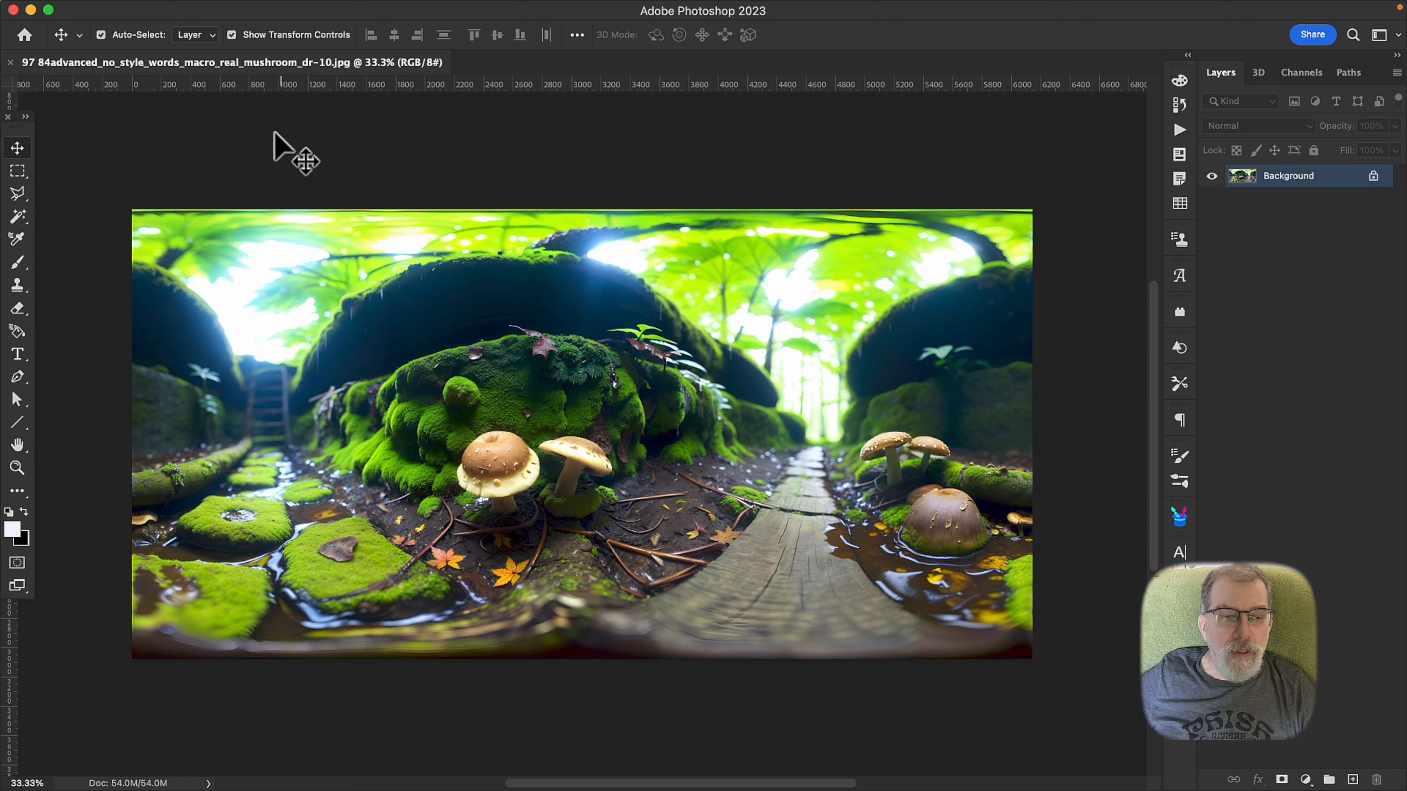
# Step: Place the rivenwaters-logo image as a linked layer in the centre of the panorama and scale it to about 61%
pyautogui.click(135, 10)
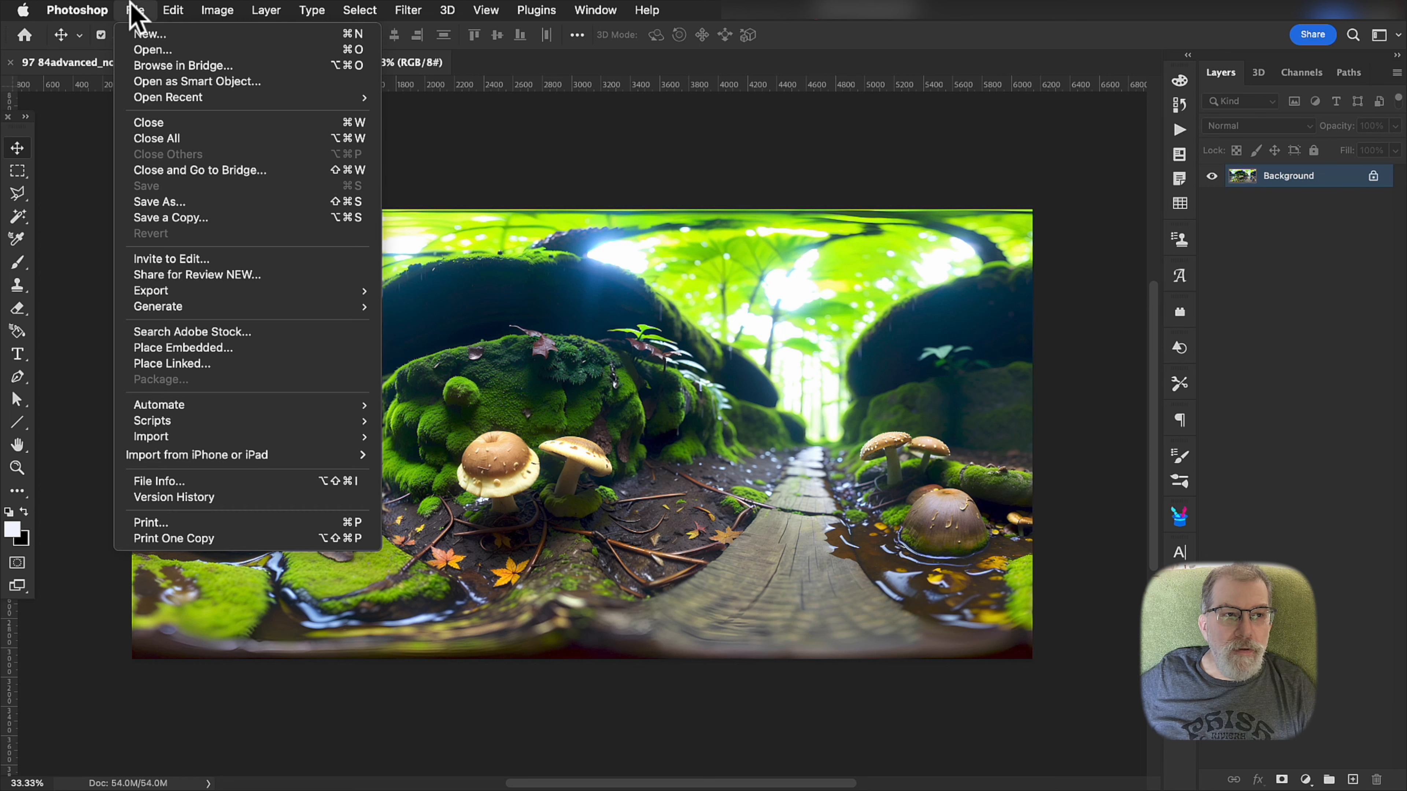
pyautogui.click(225, 364)
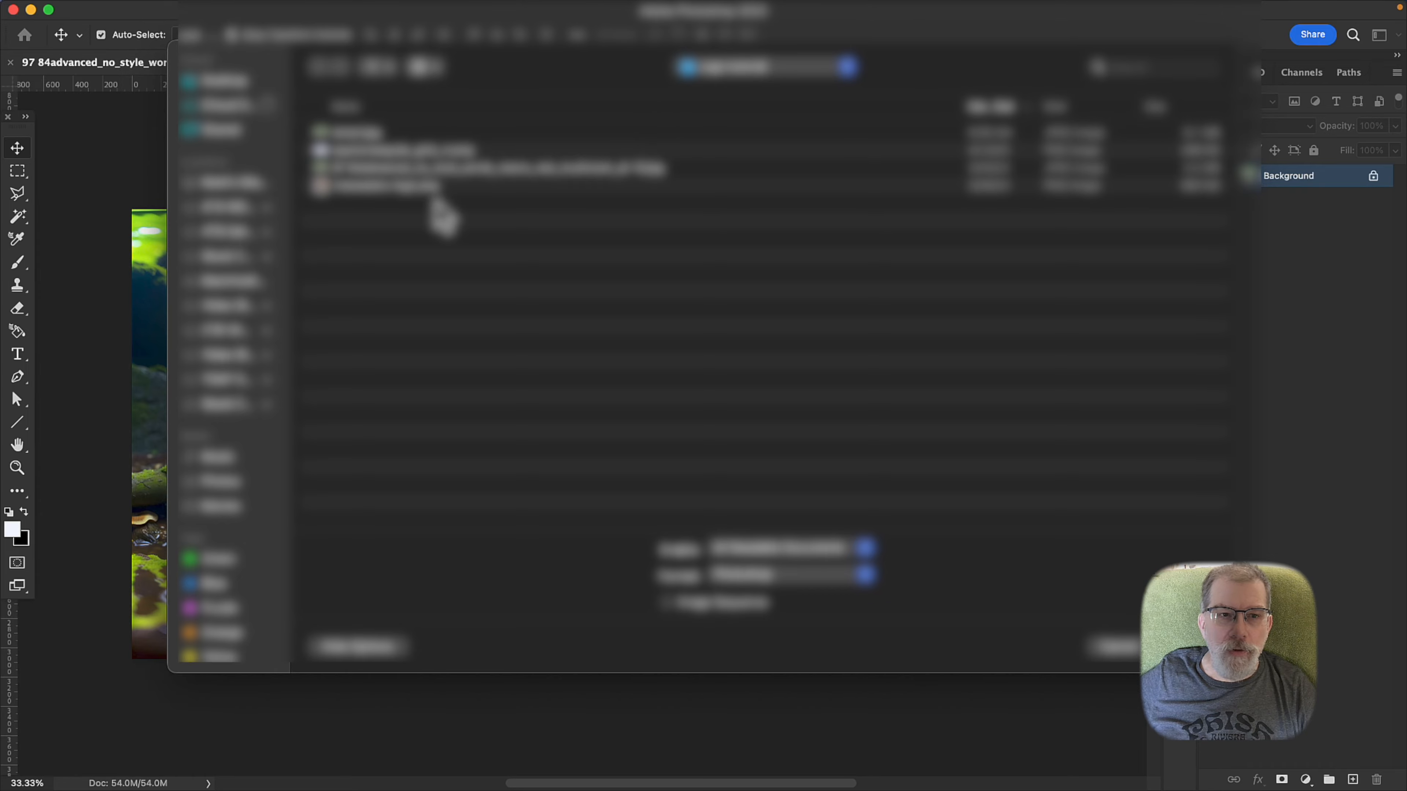
pyautogui.click(391, 187)
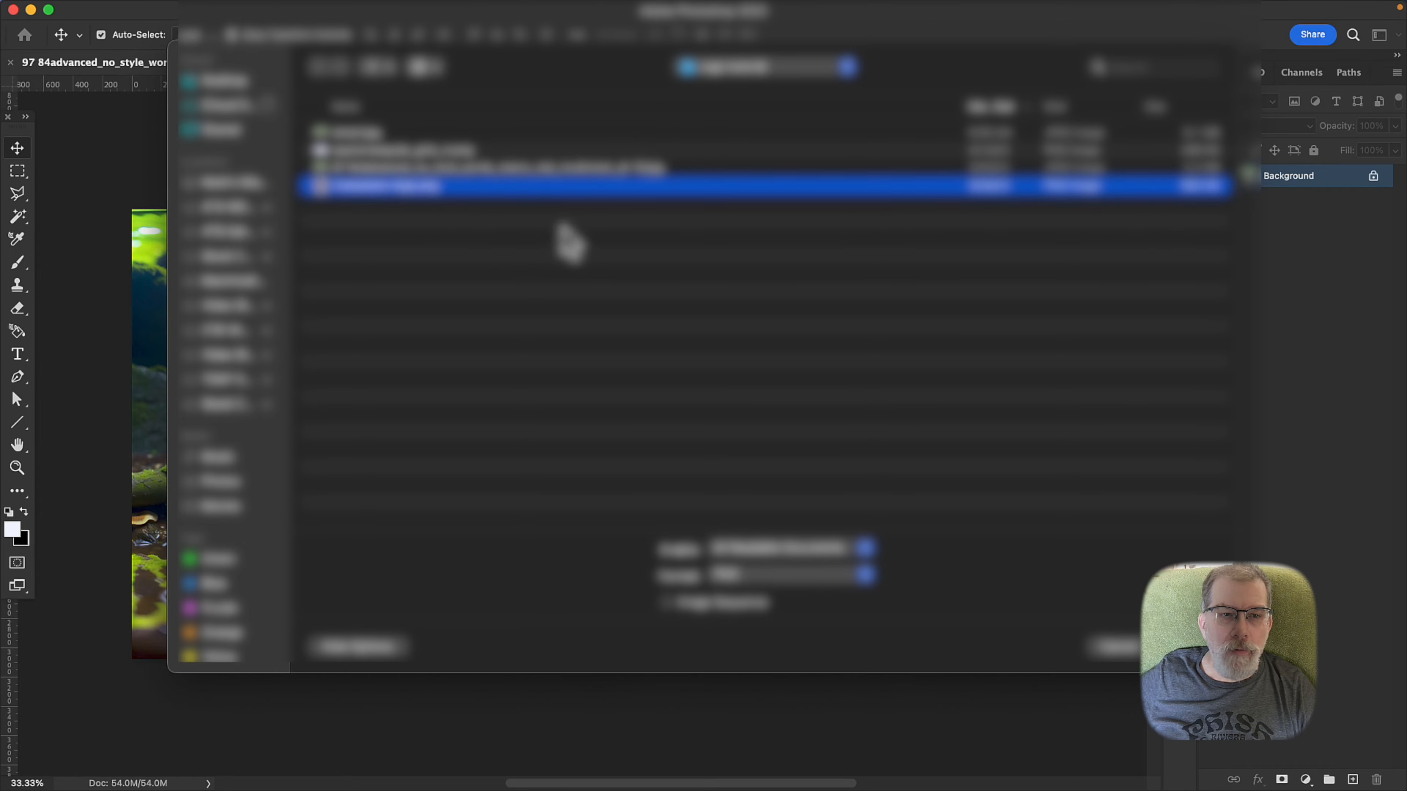
pyautogui.click(1196, 648)
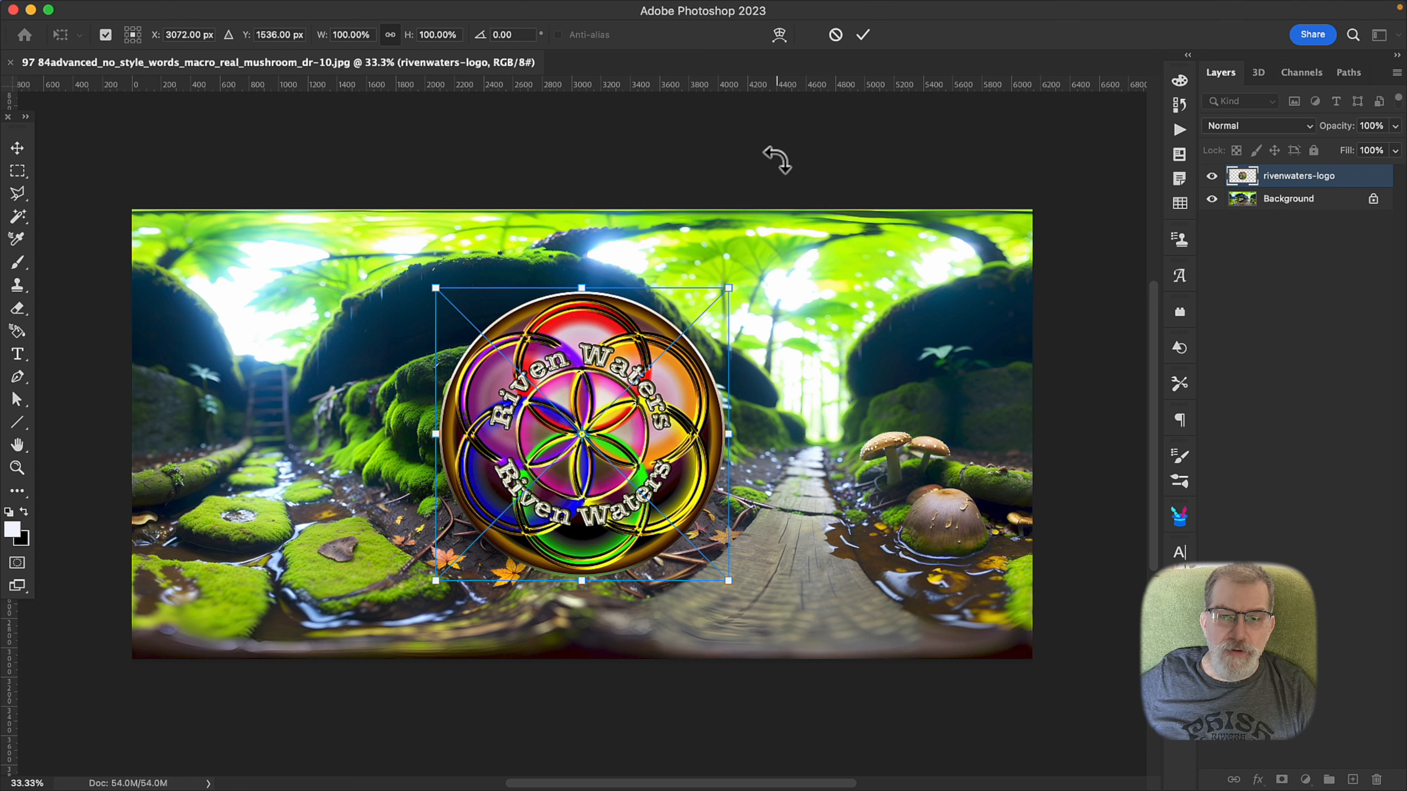
pyautogui.click(866, 36)
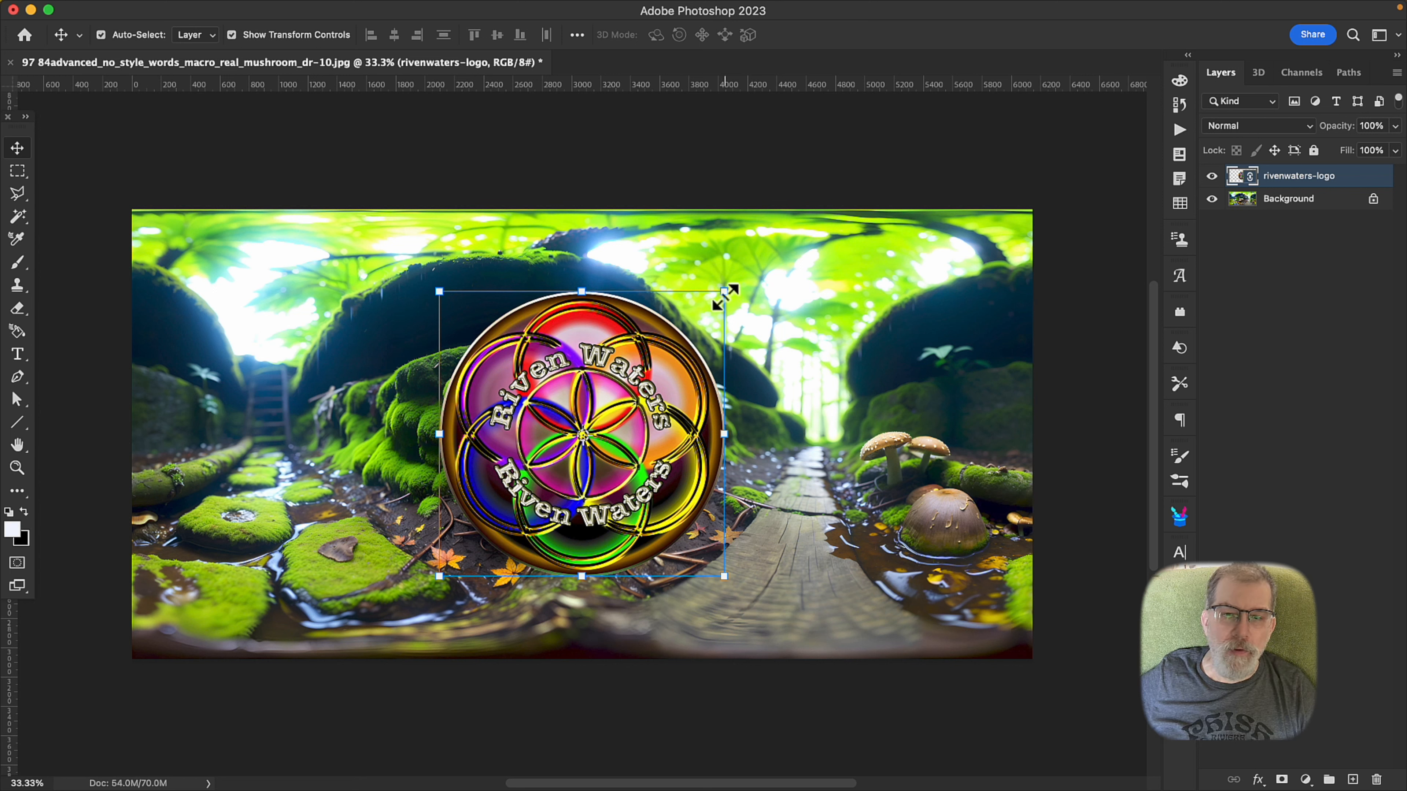
pyautogui.moveTo(727, 291); pyautogui.dragTo(672, 352)
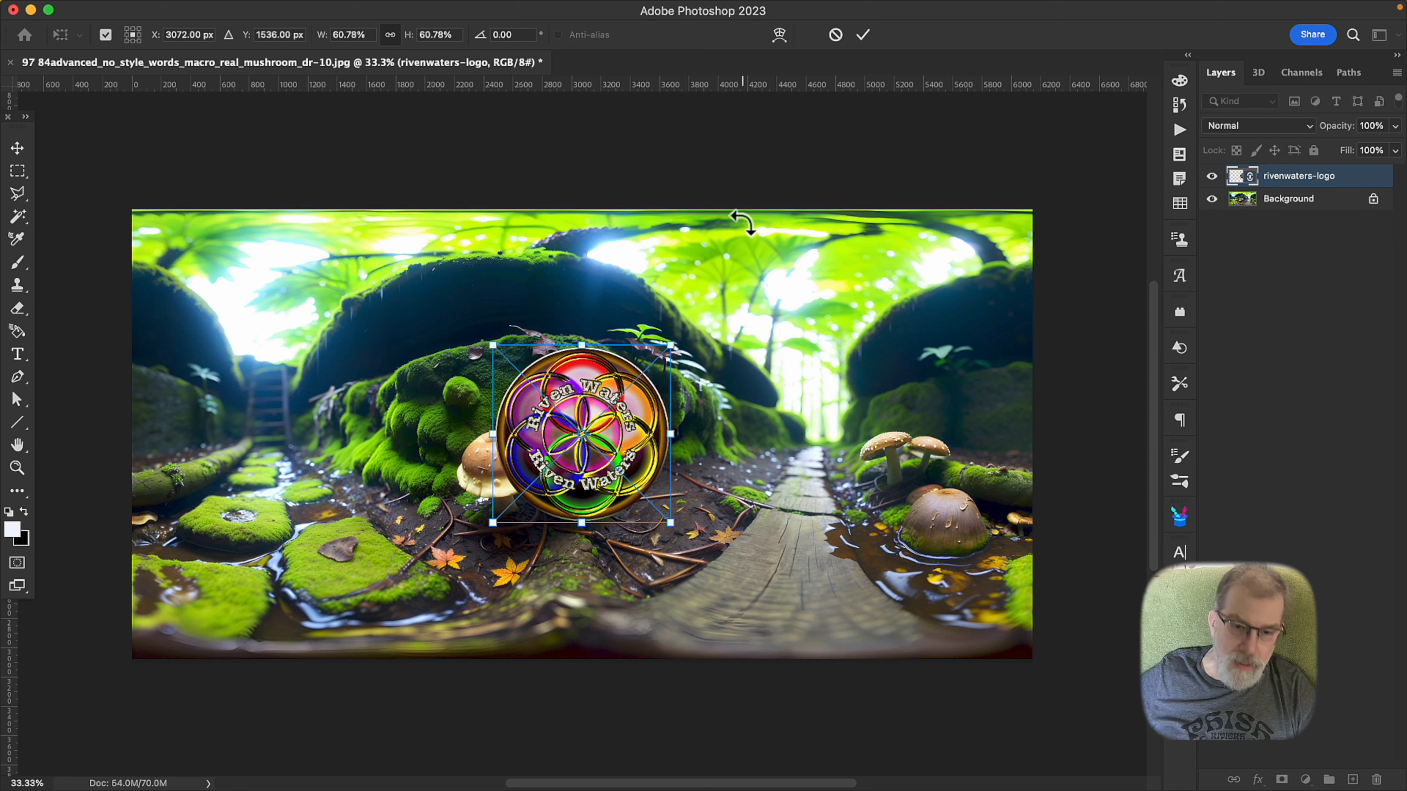
pyautogui.click(863, 35)
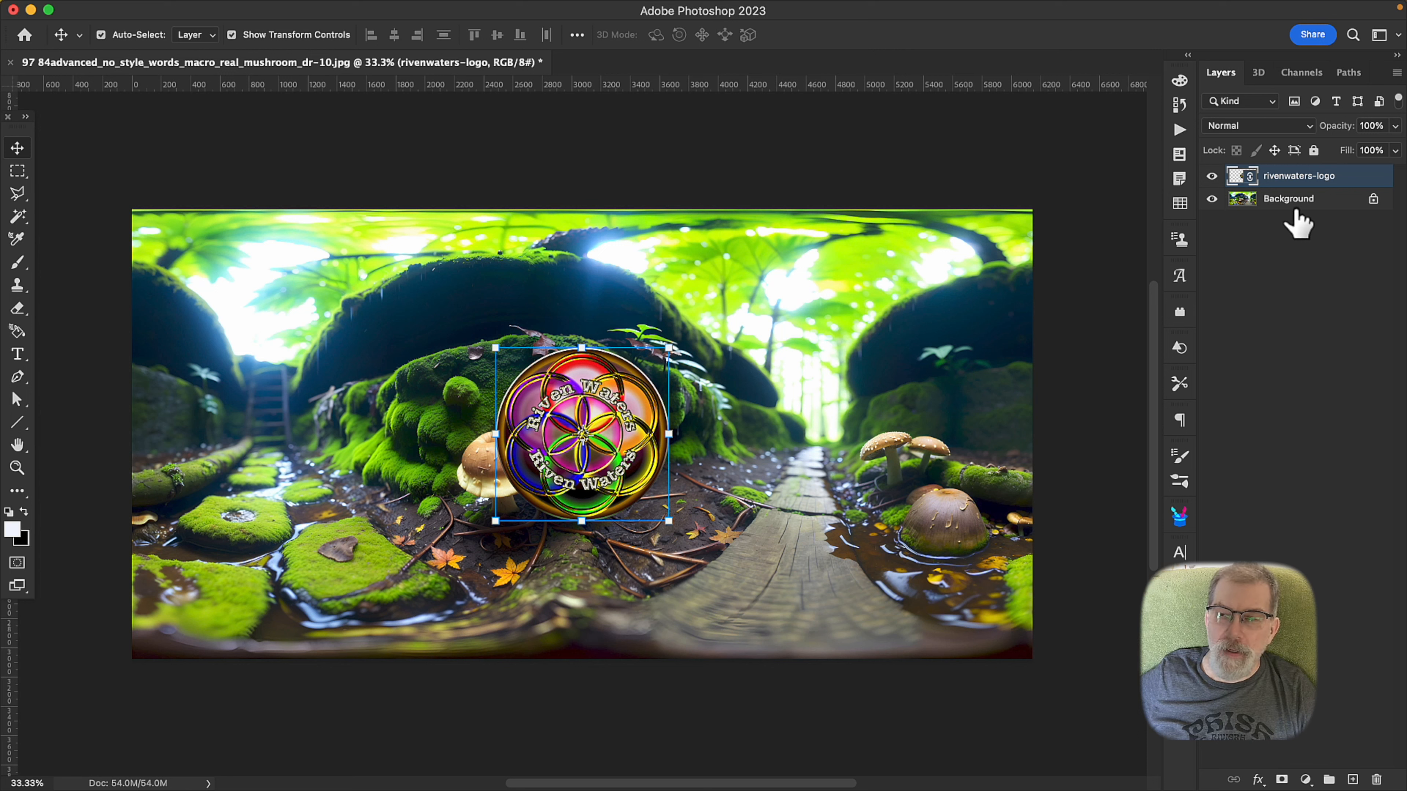
# Step: Convert the Background layer into a spherical panorama layer and turn its view down to the ground beneath the logo
pyautogui.click(1287, 200)
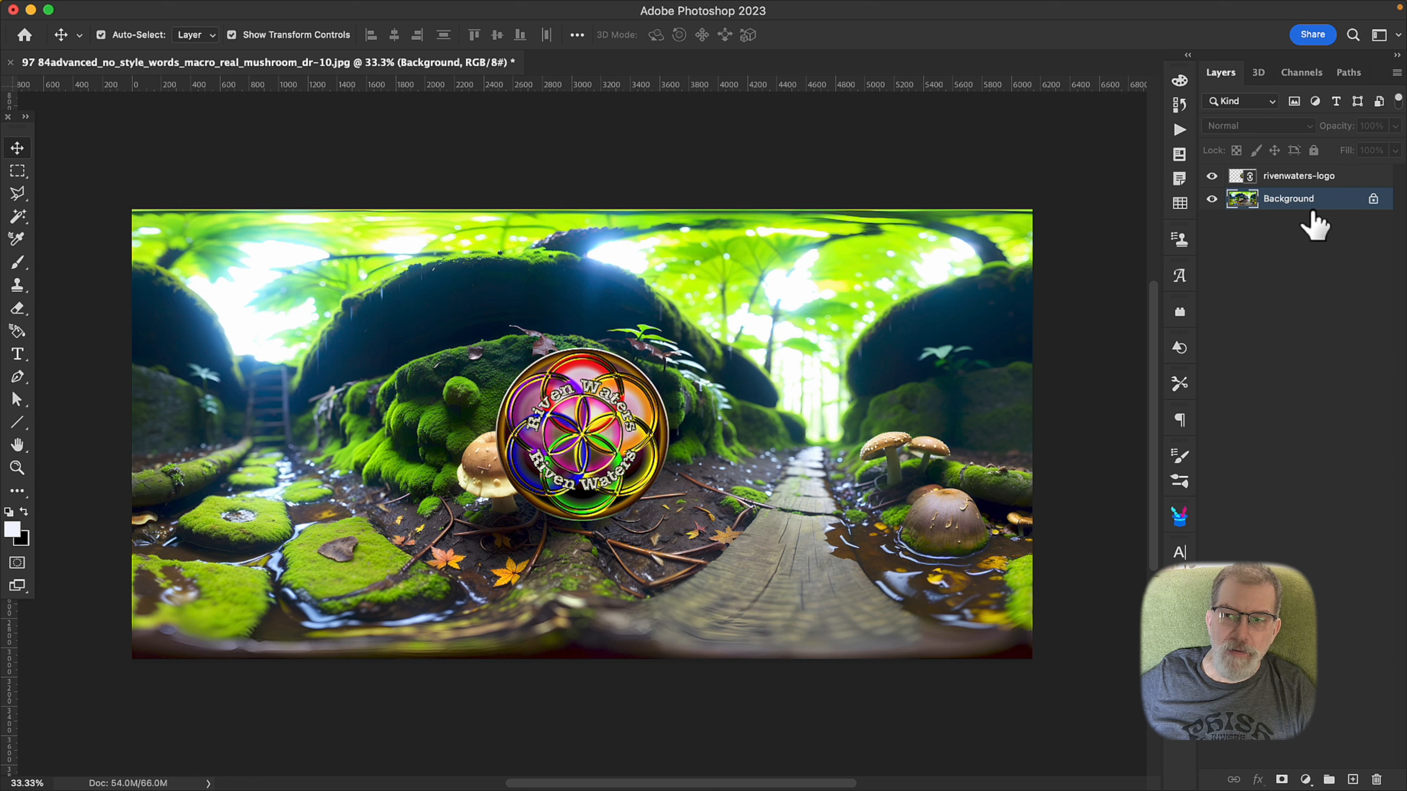
pyautogui.moveTo(527, 14)
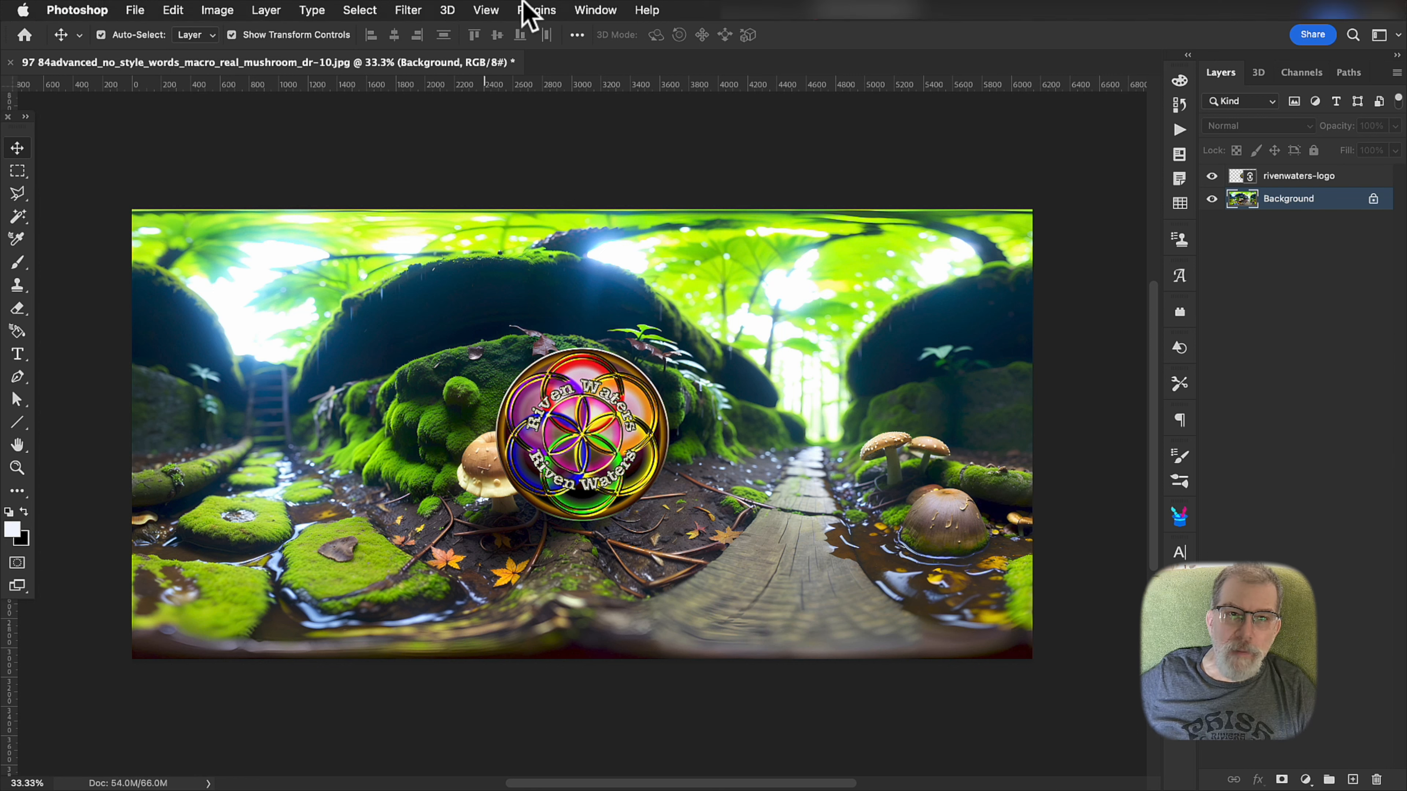
pyautogui.click(448, 11)
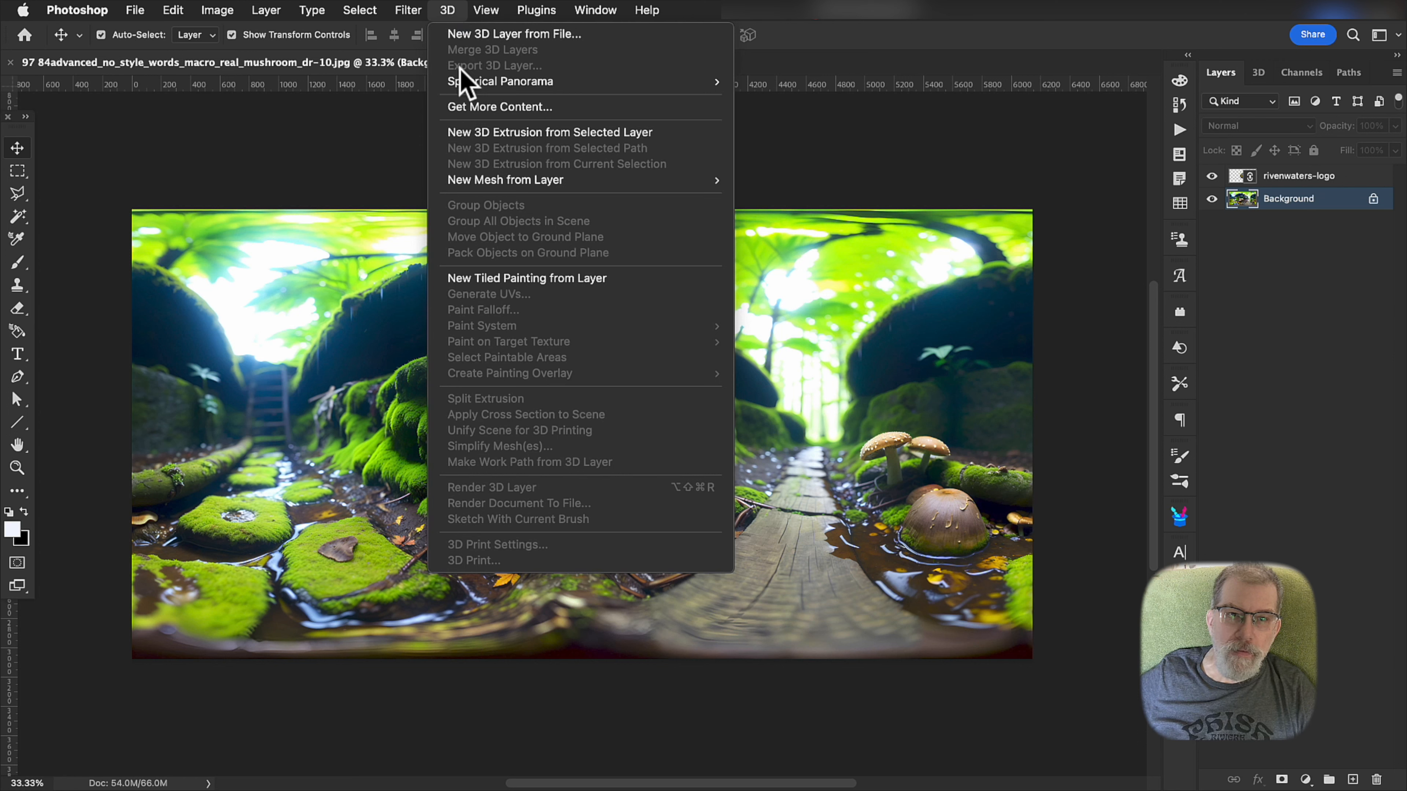
pyautogui.moveTo(493, 83)
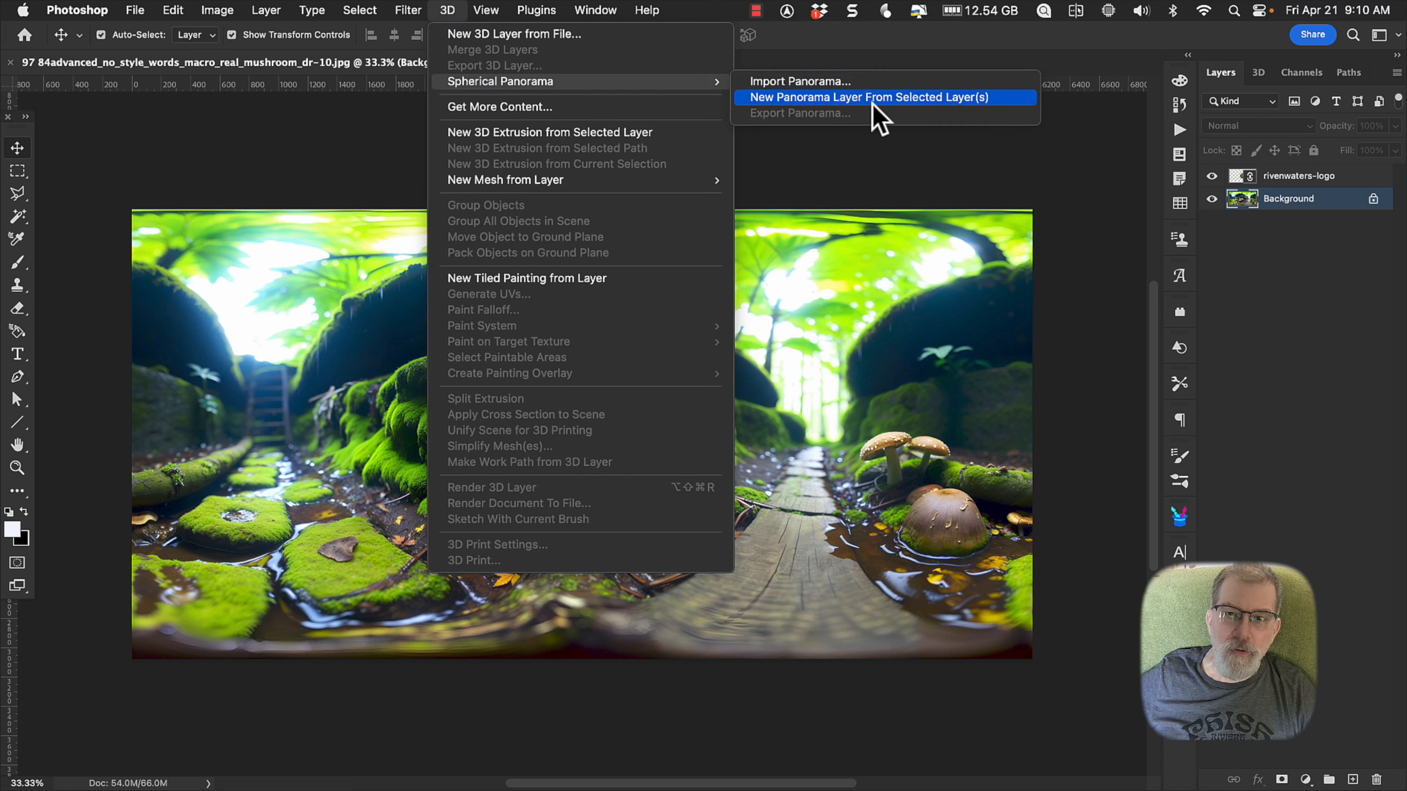
pyautogui.click(896, 104)
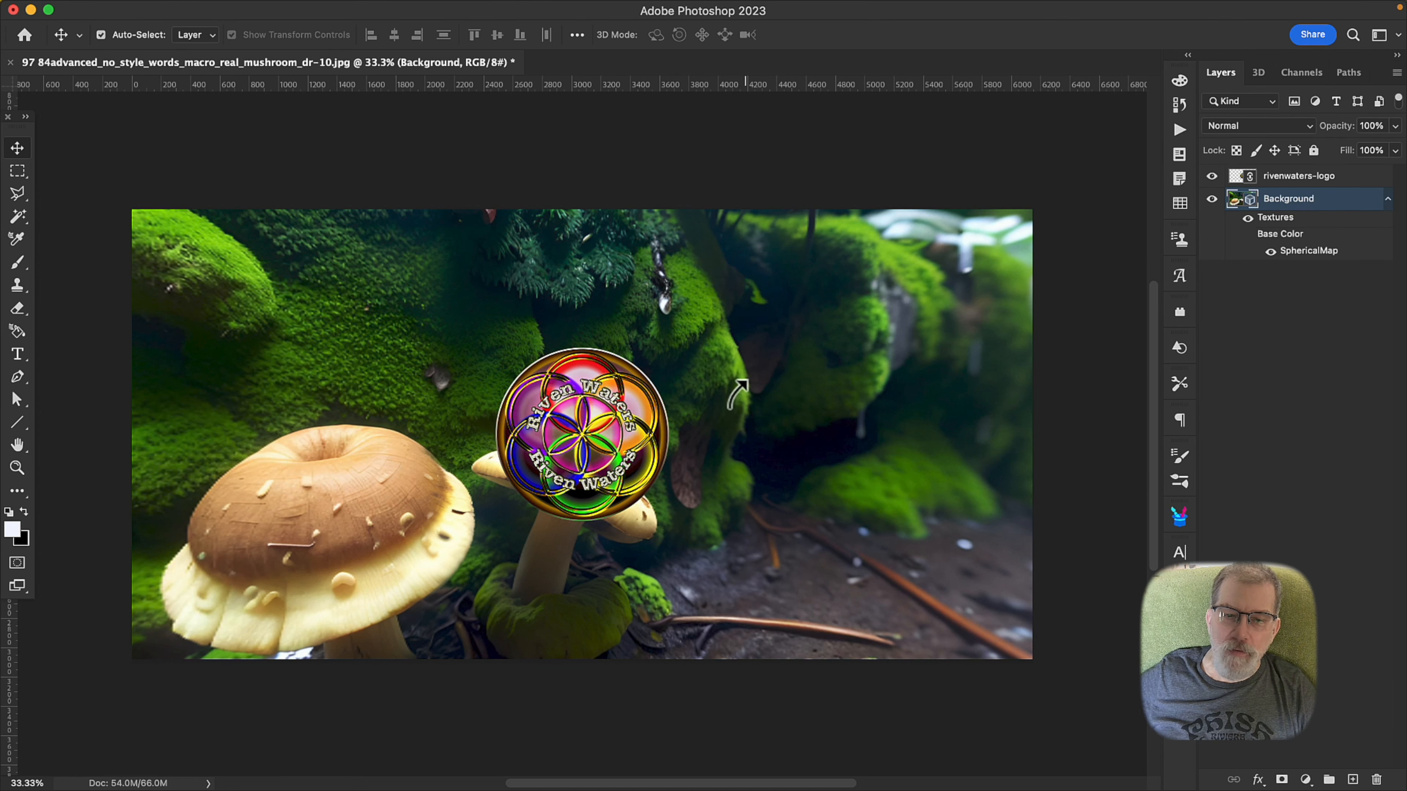
pyautogui.moveTo(739, 390); pyautogui.dragTo(778, 582)
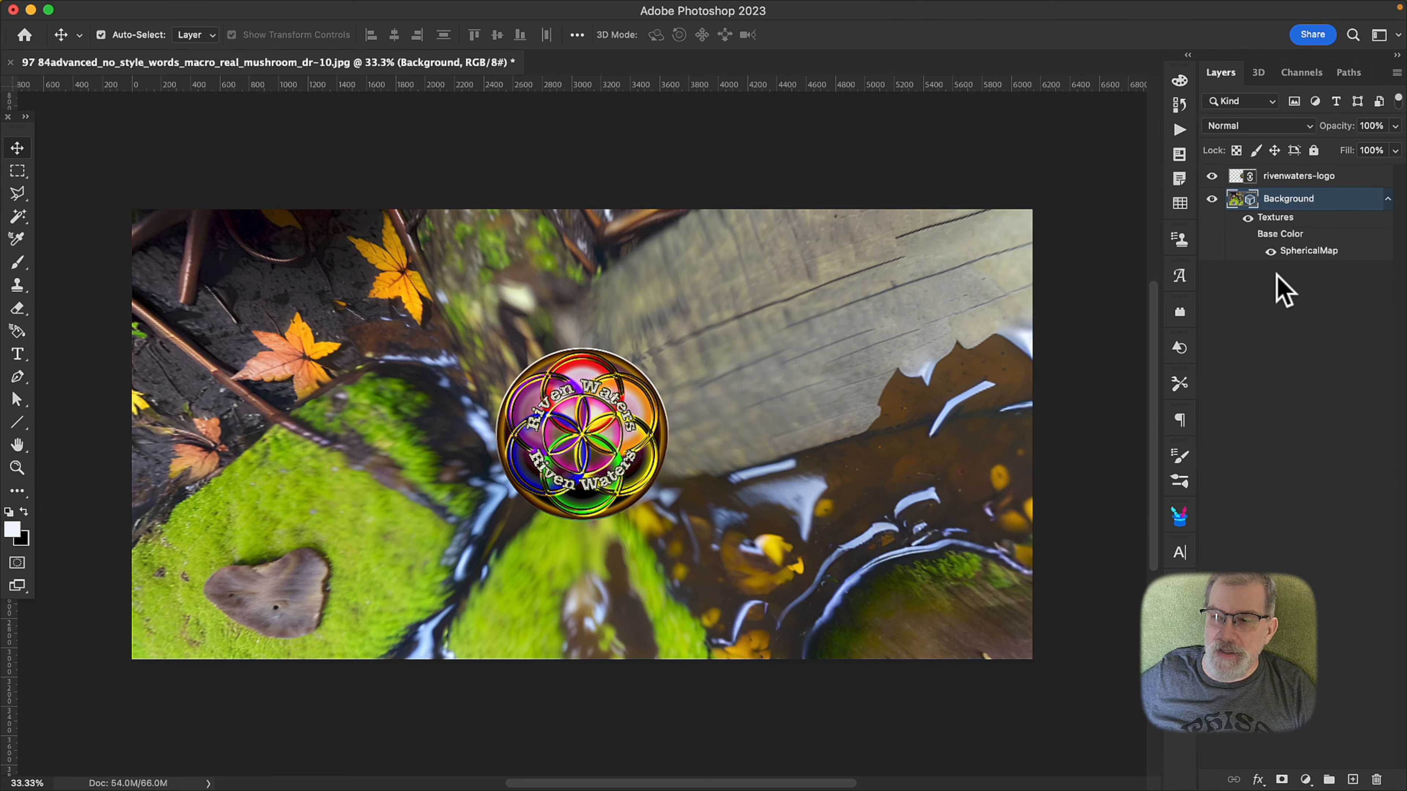
# Step: Merge the rivenwaters-logo layer down into the spherical panorama layer
pyautogui.click(1299, 178)
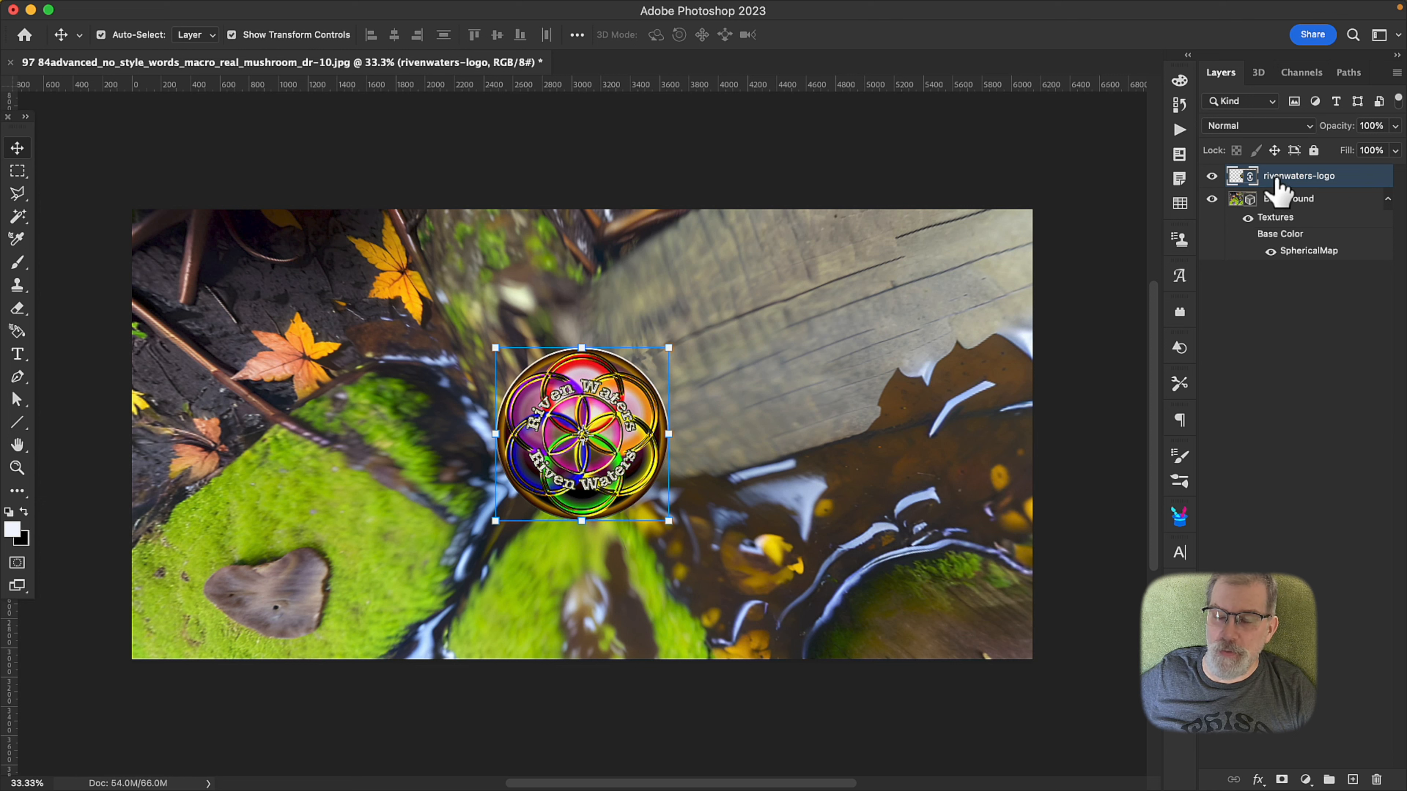
pyautogui.rightClick(1275, 182)
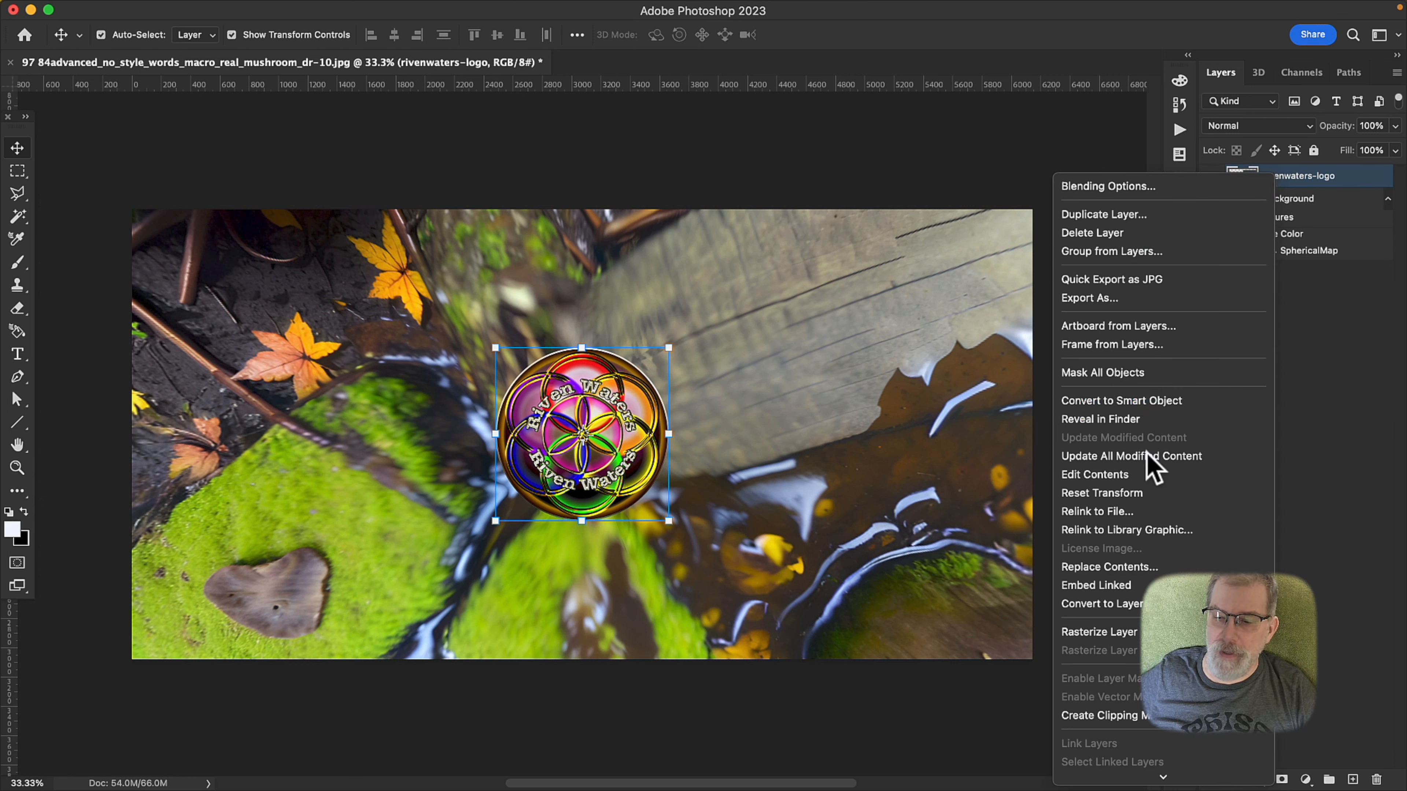
pyautogui.scroll(-6, 1152, 529)
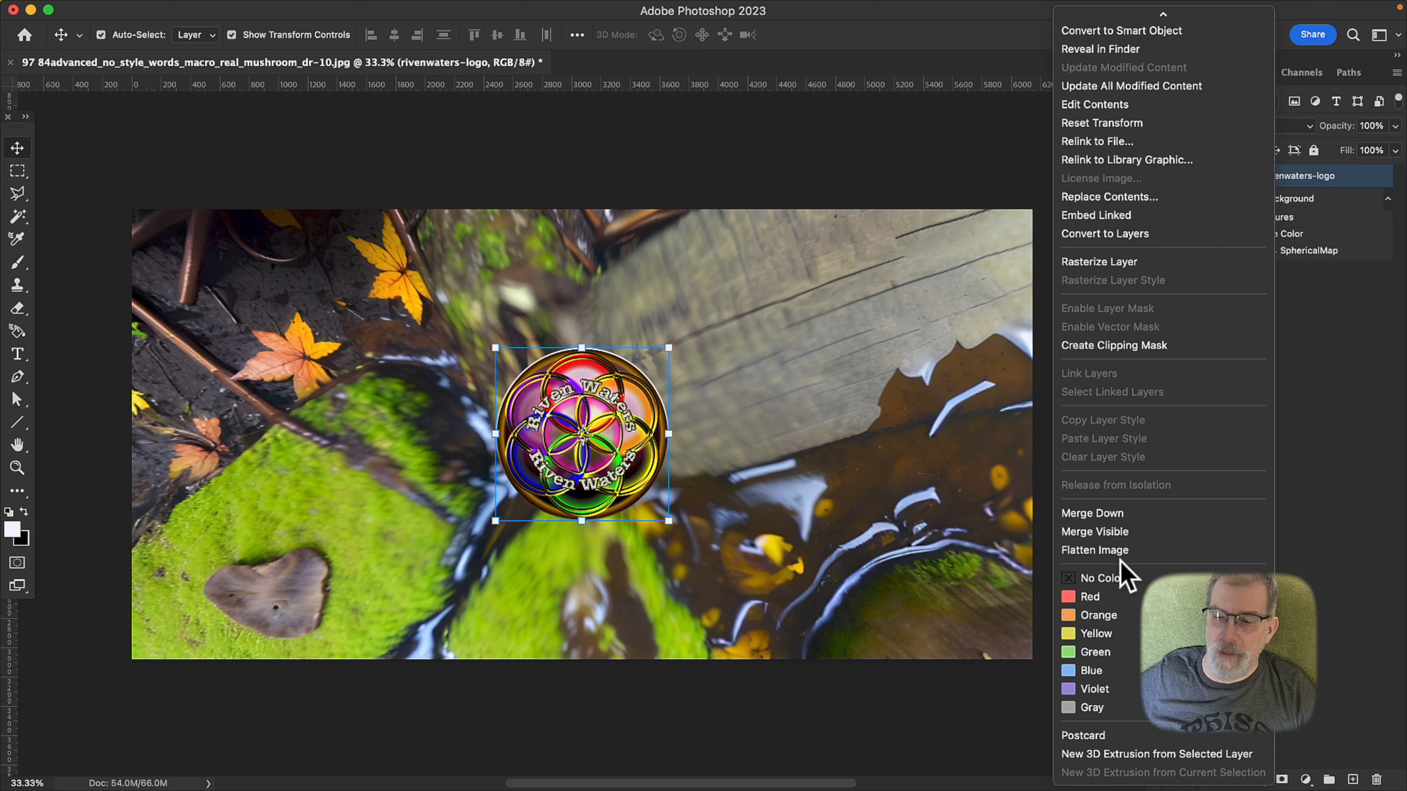
pyautogui.click(1118, 515)
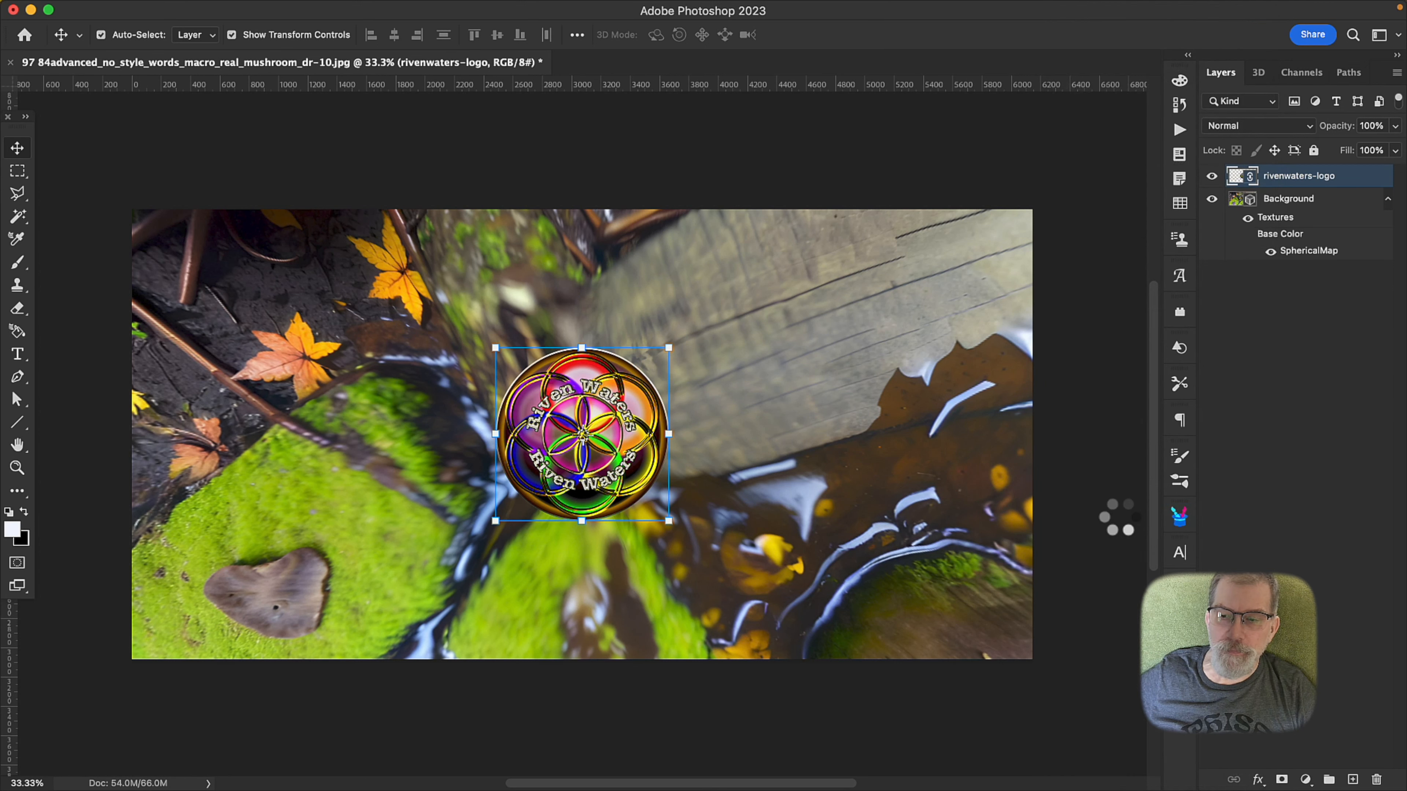
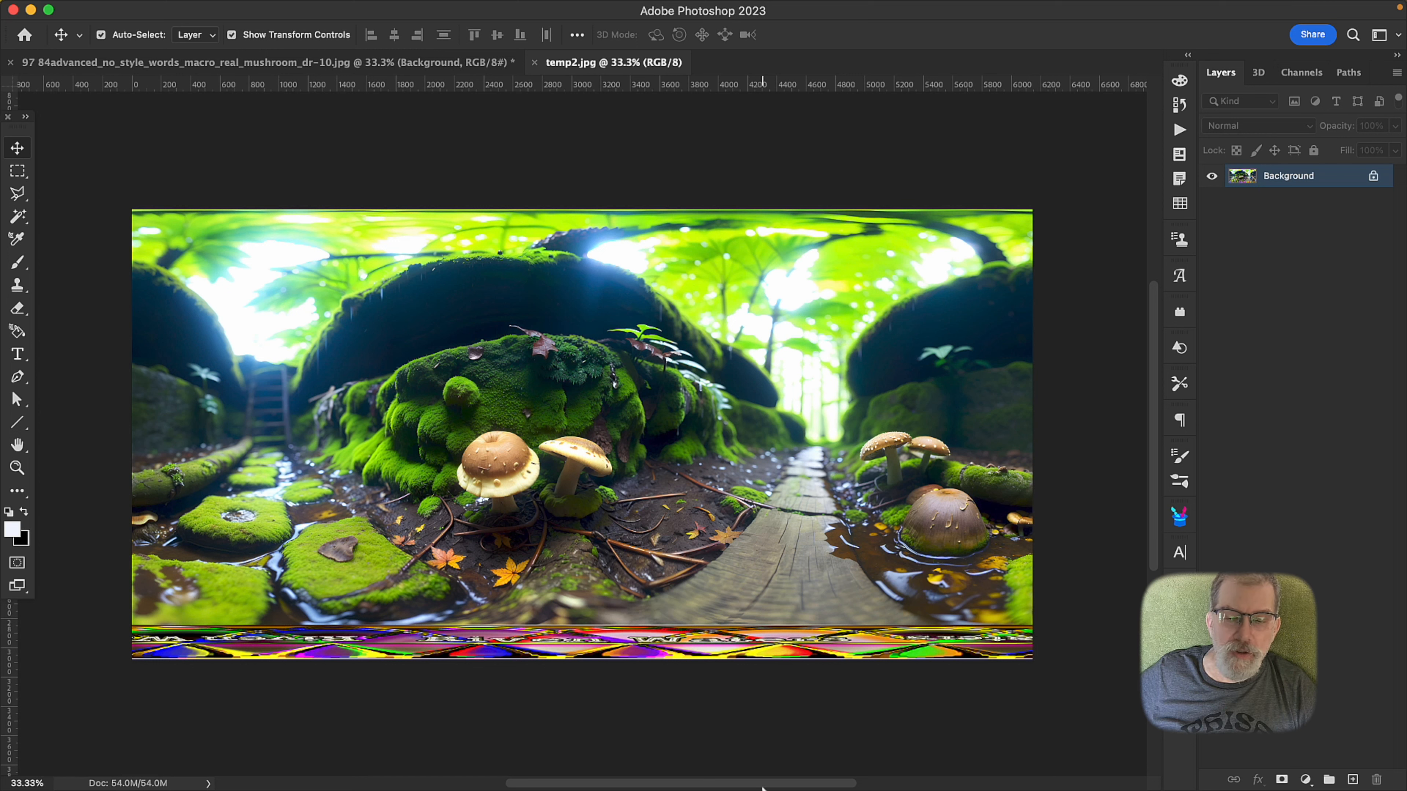
# Step: Switch to the file manager and open temp2.jpg from the Logo tutorial folder in GoPro VR Player
pyautogui.click(812, 770)
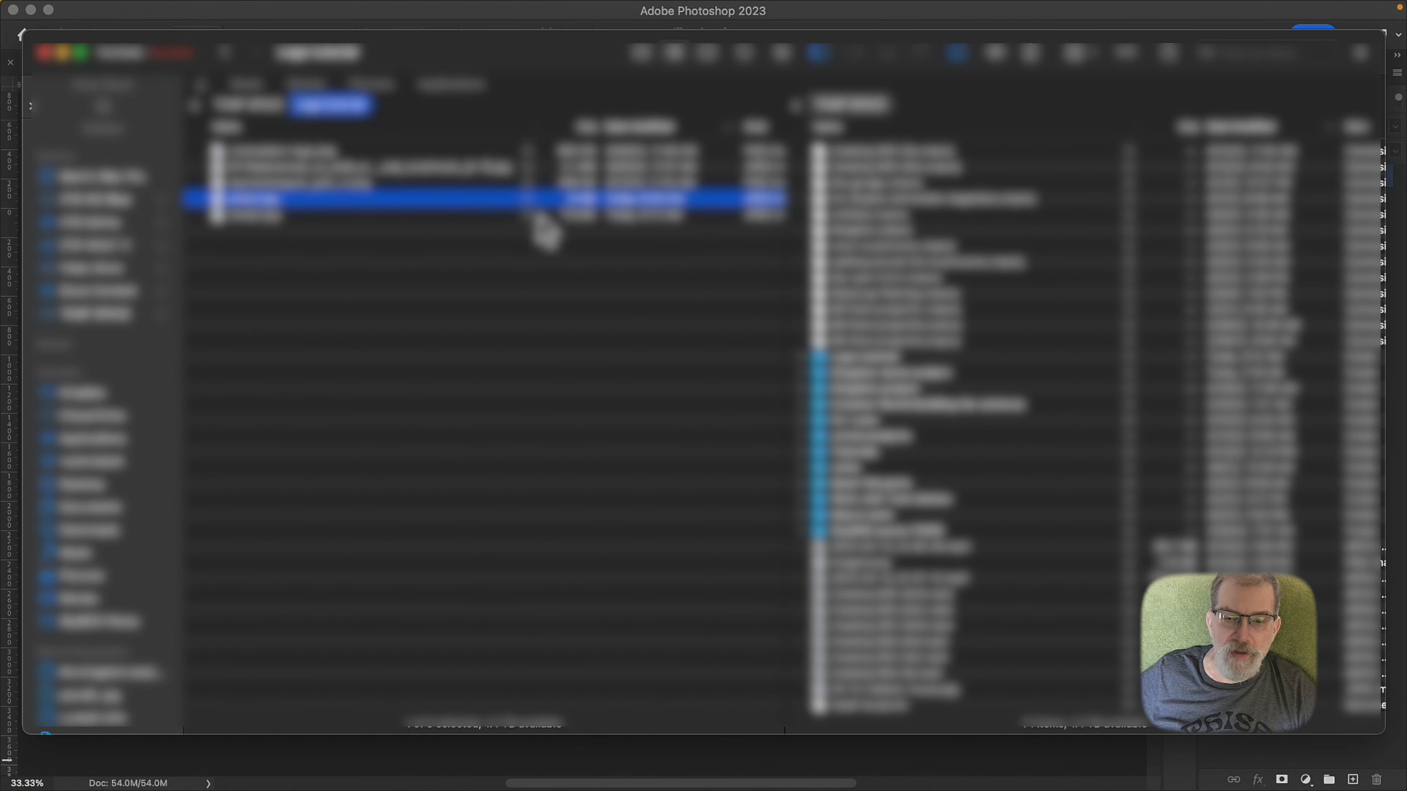
pyautogui.click(269, 218)
pyautogui.rightClick(269, 231)
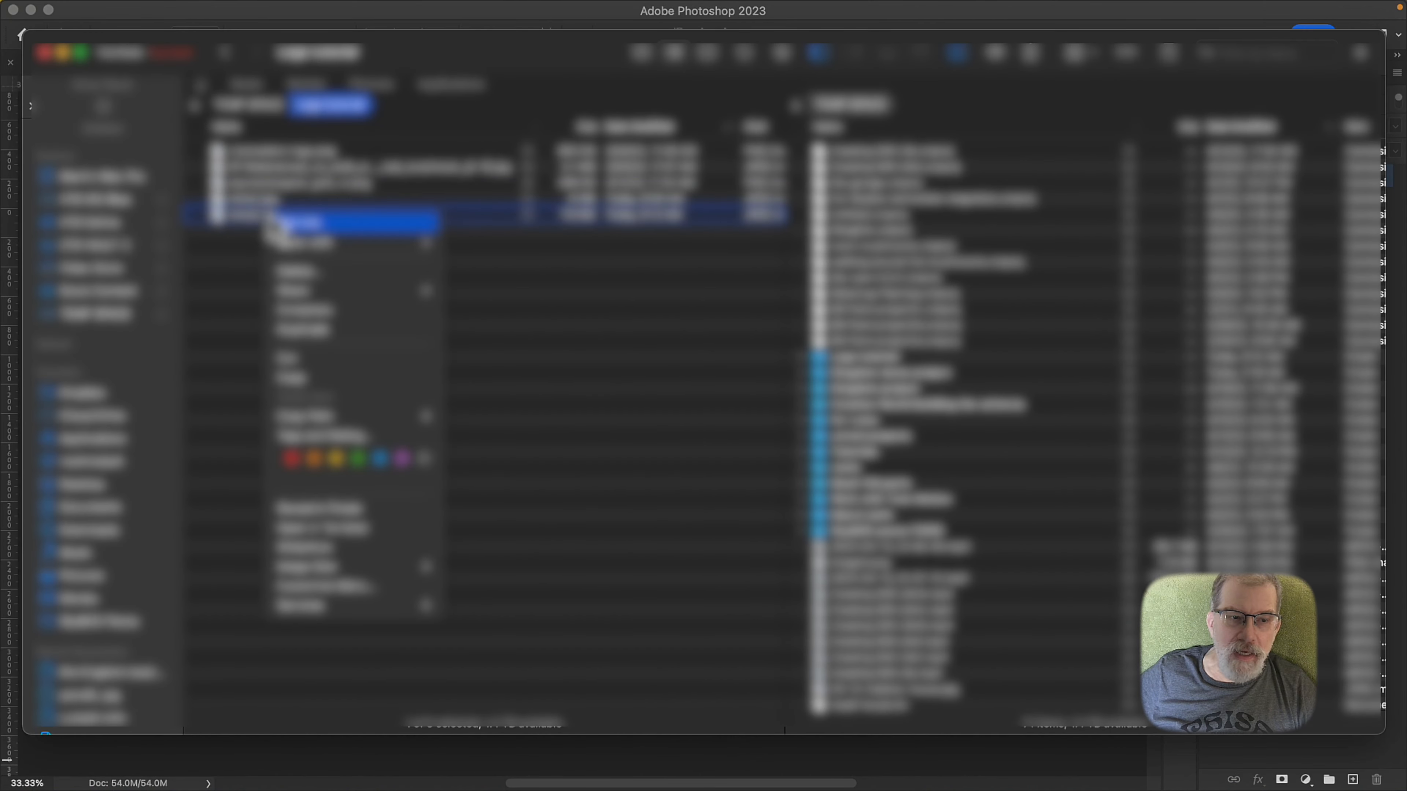
pyautogui.moveTo(344, 246)
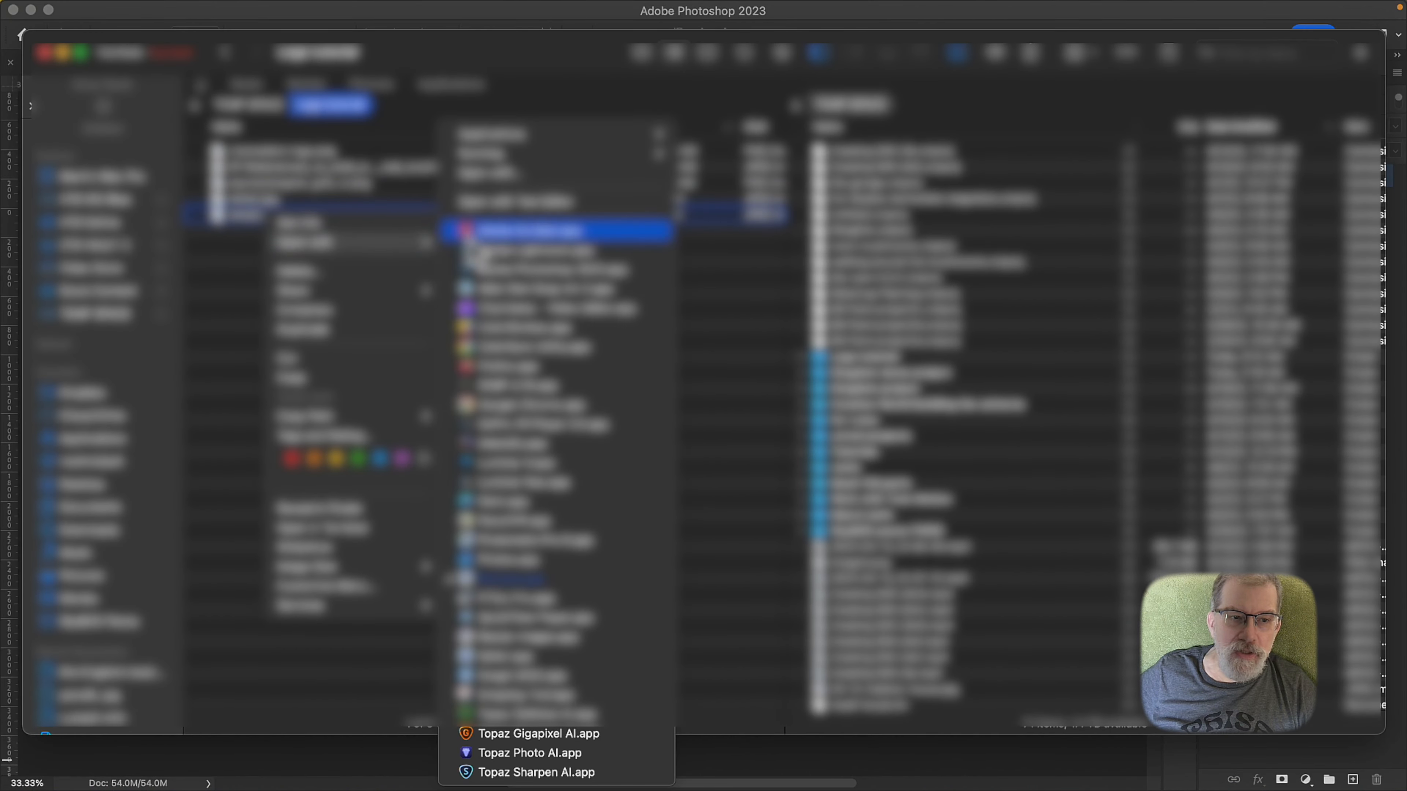
pyautogui.click(594, 429)
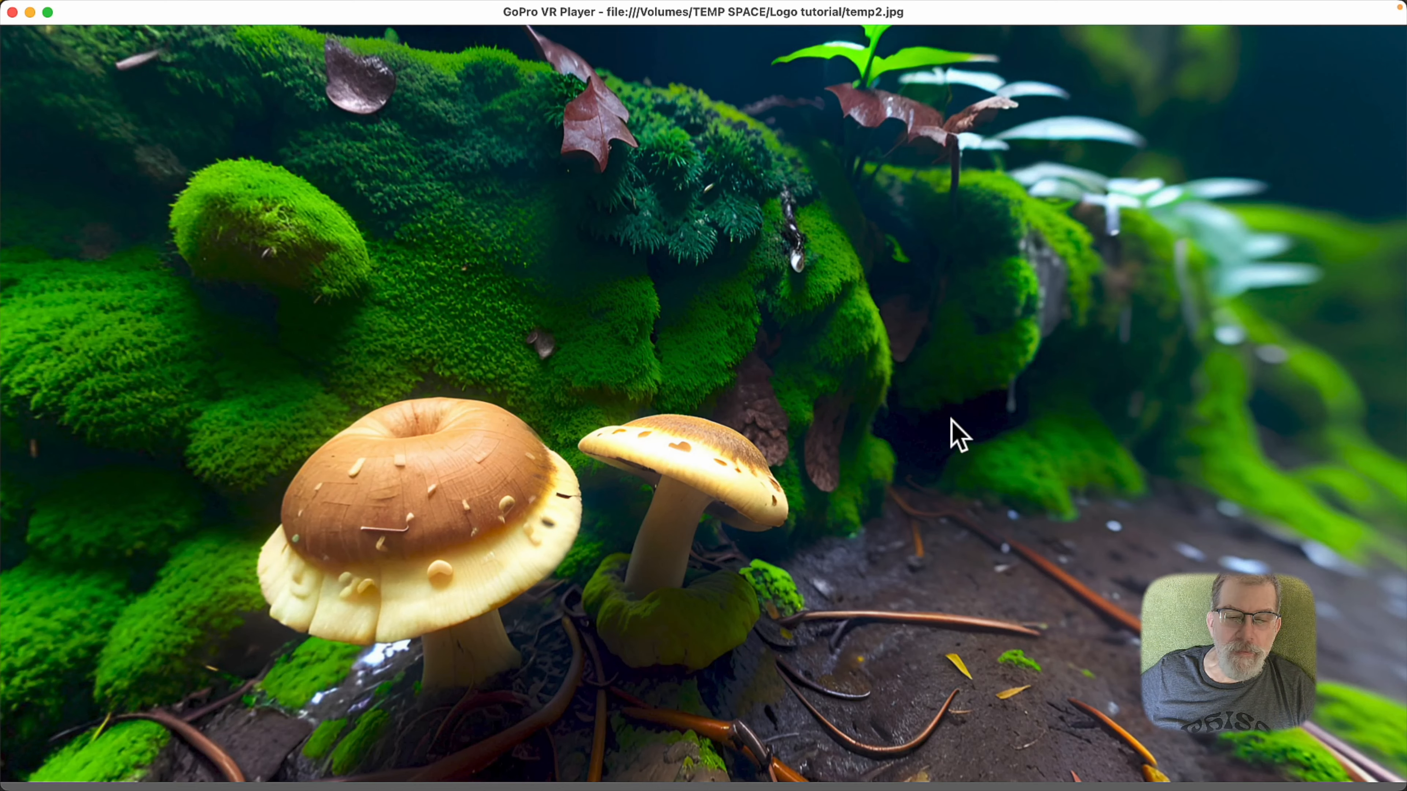
# Step: Look around the temp2.jpg panorama from the ground up to the sky, and close the viewer
pyautogui.moveTo(950, 420); pyautogui.dragTo(963, 185)
pyautogui.moveTo(946, 432); pyautogui.dragTo(615, 450)
pyautogui.moveTo(719, 289); pyautogui.dragTo(744, 490)
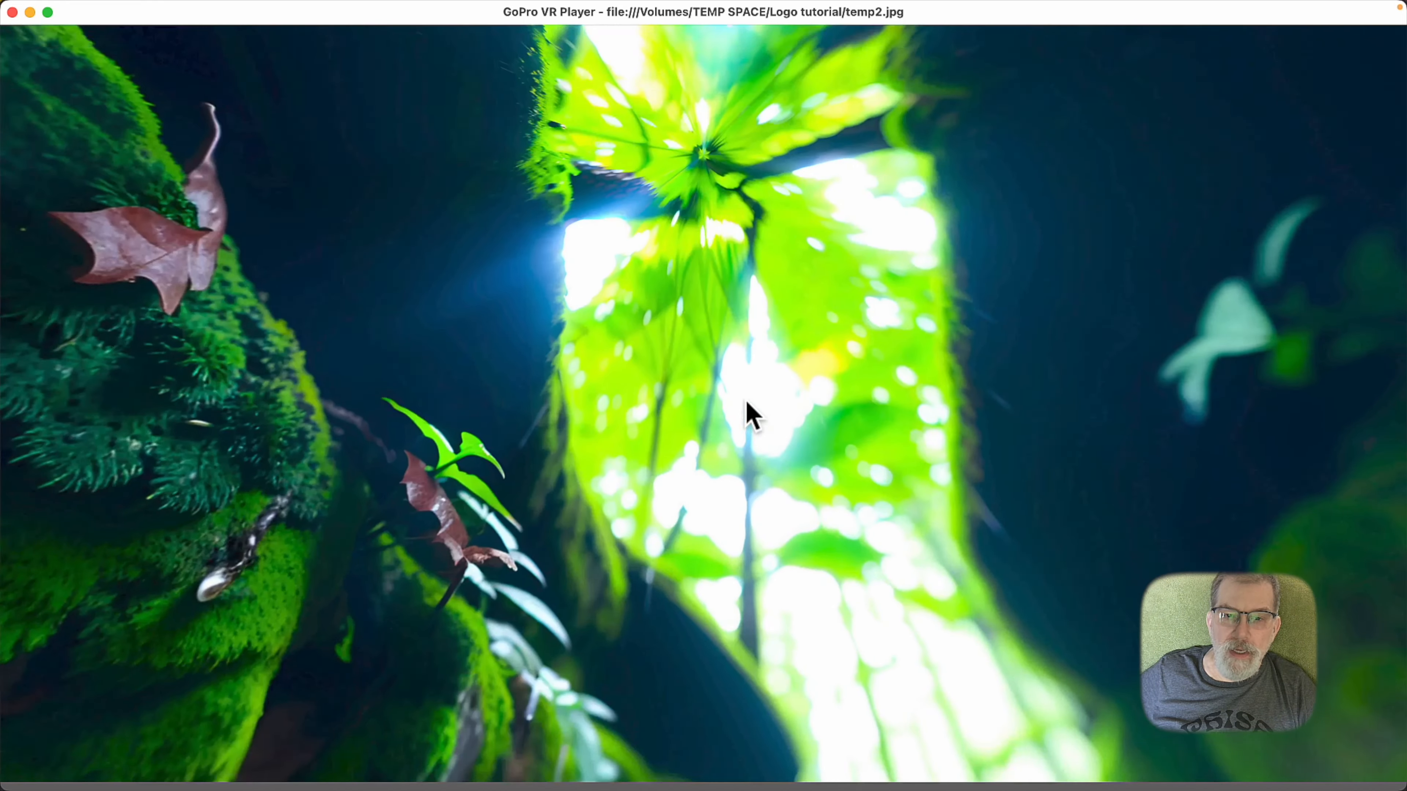
pyautogui.moveTo(751, 415); pyautogui.dragTo(754, 430)
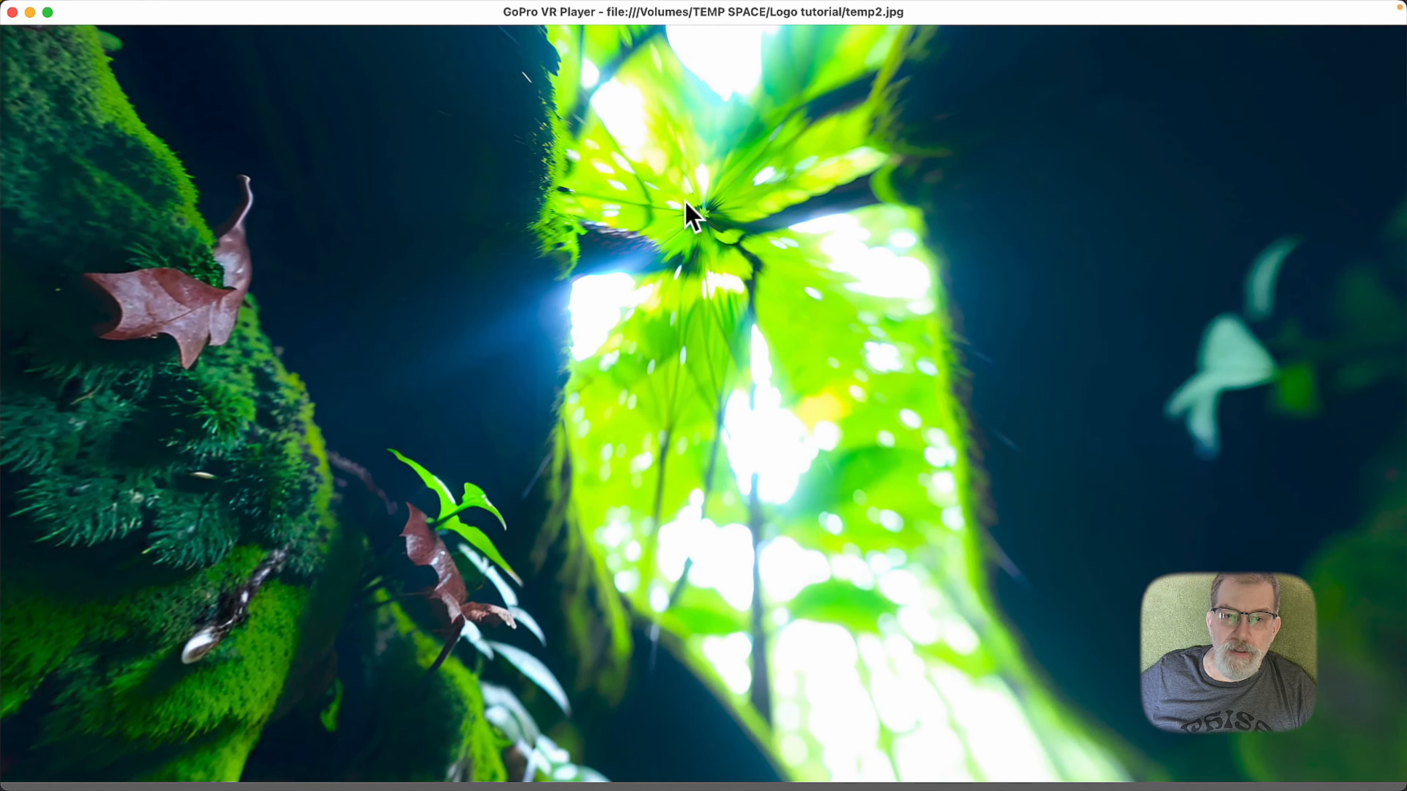
pyautogui.click(12, 12)
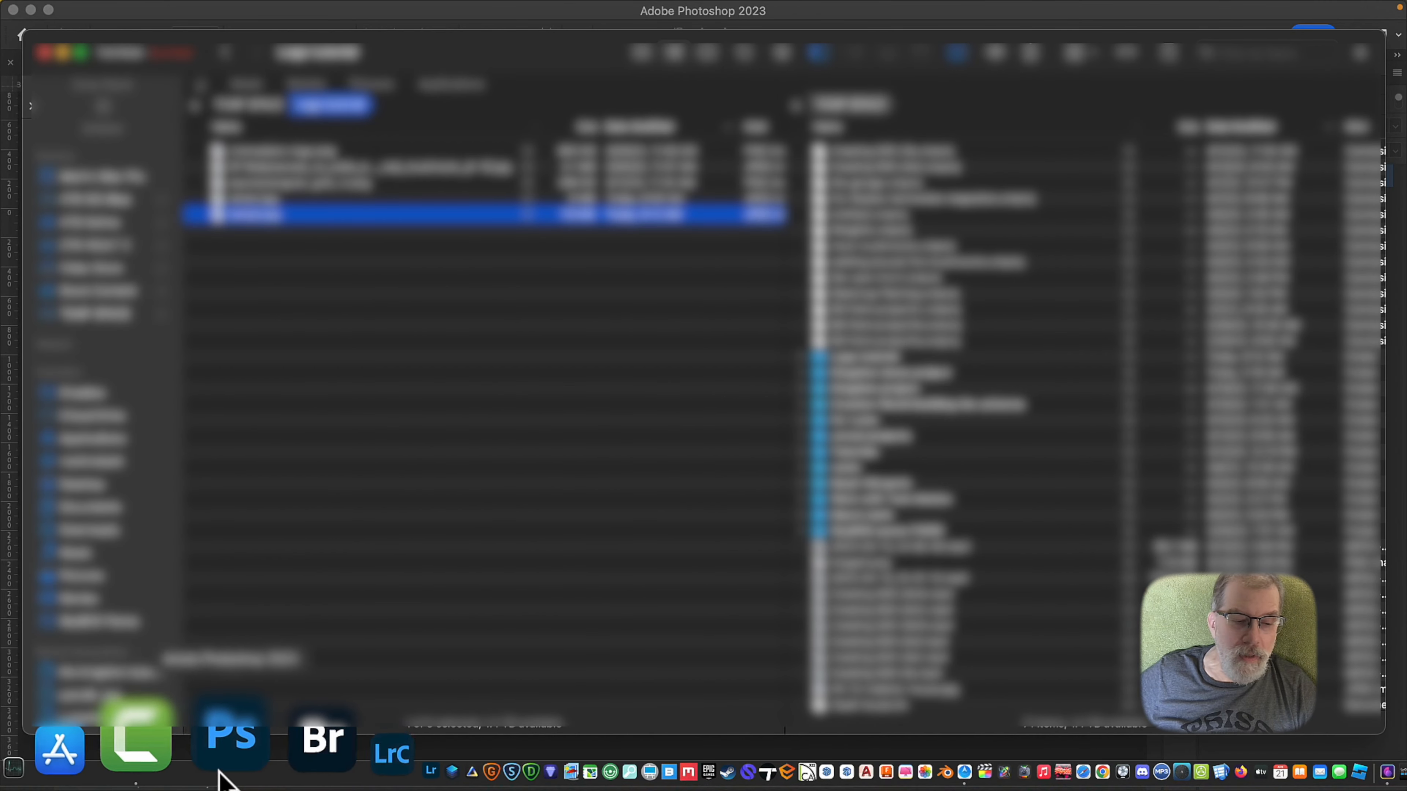
# Step: Switch to Photoshop, unlock the Background layer of temp2.jpg and delete everything above the logo strip
pyautogui.click(226, 767)
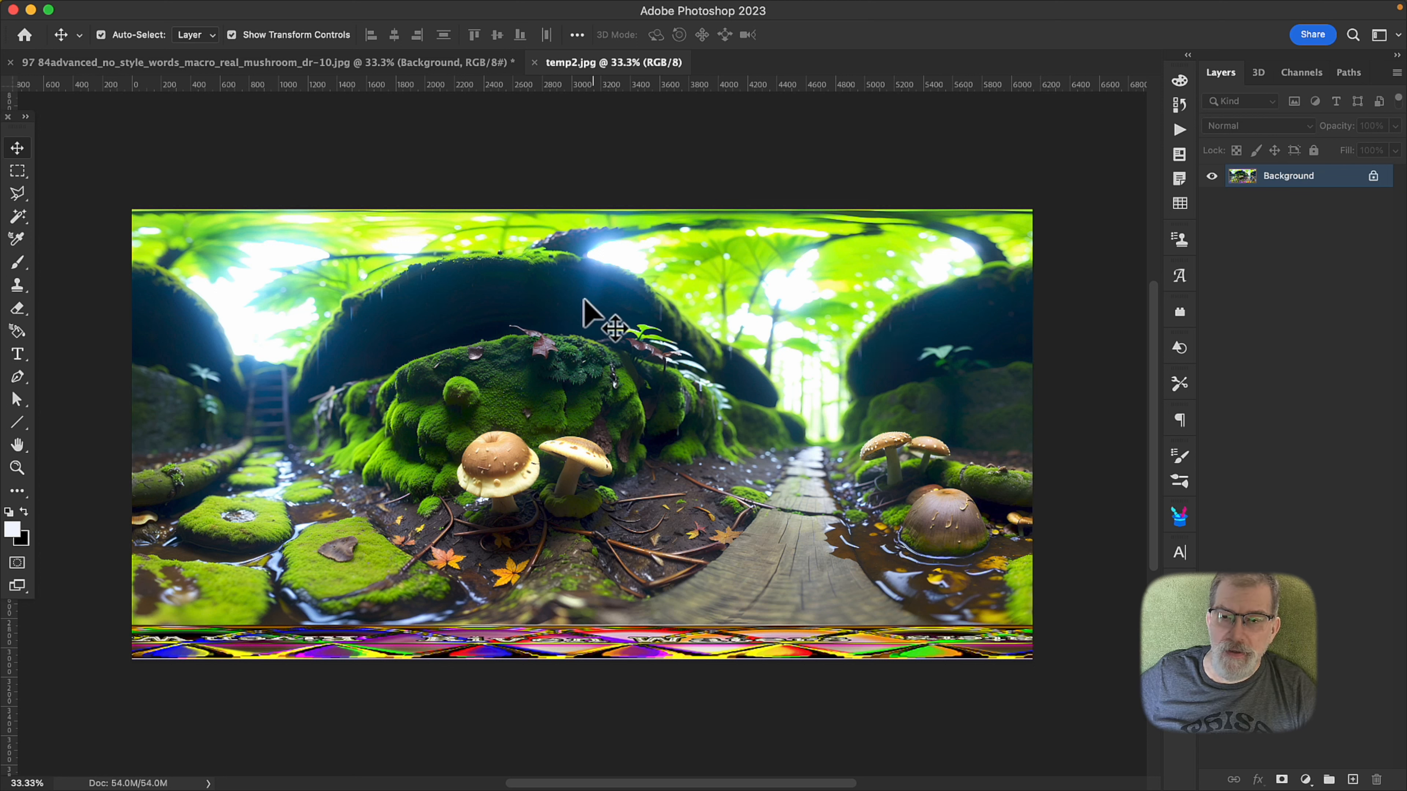
pyautogui.click(17, 172)
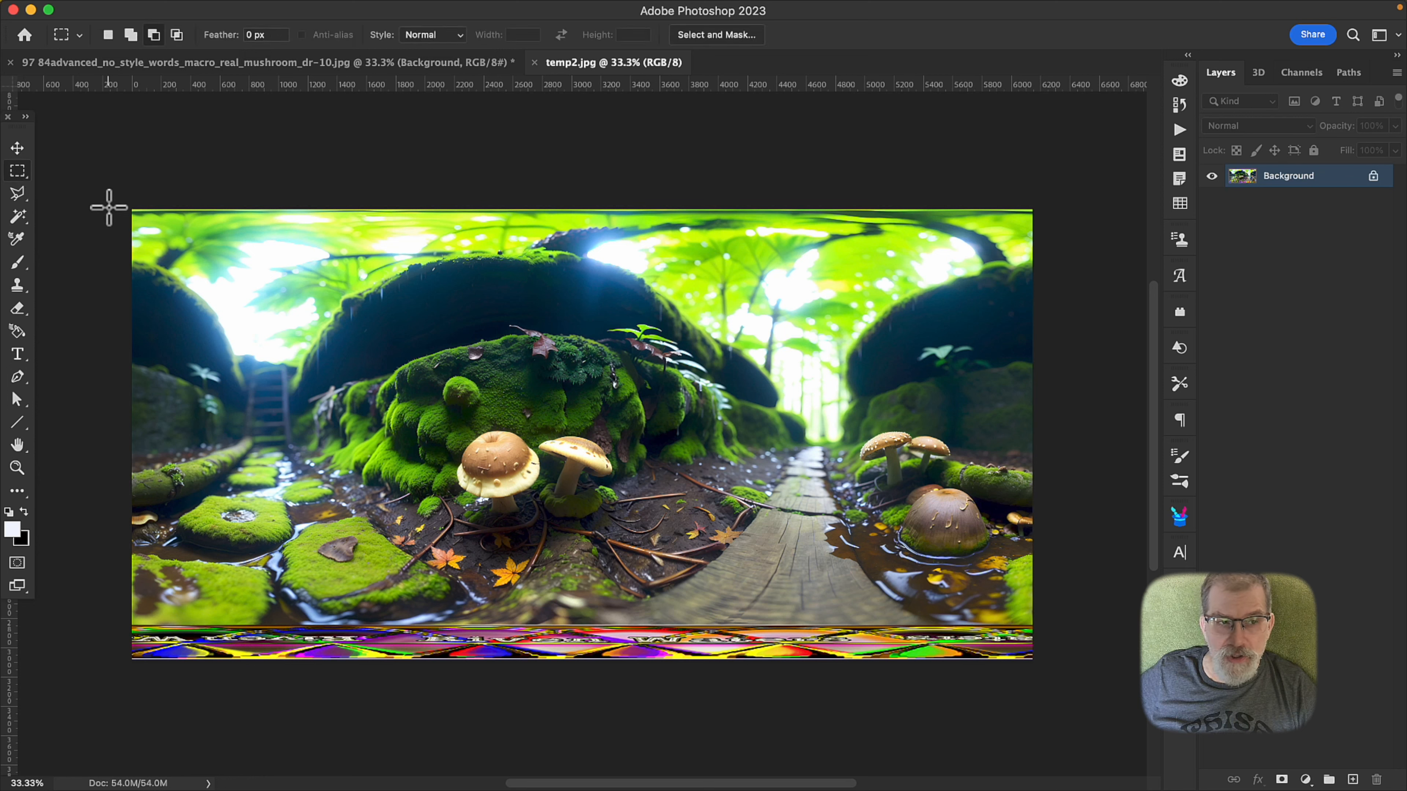
pyautogui.moveTo(118, 202); pyautogui.dragTo(1057, 625)
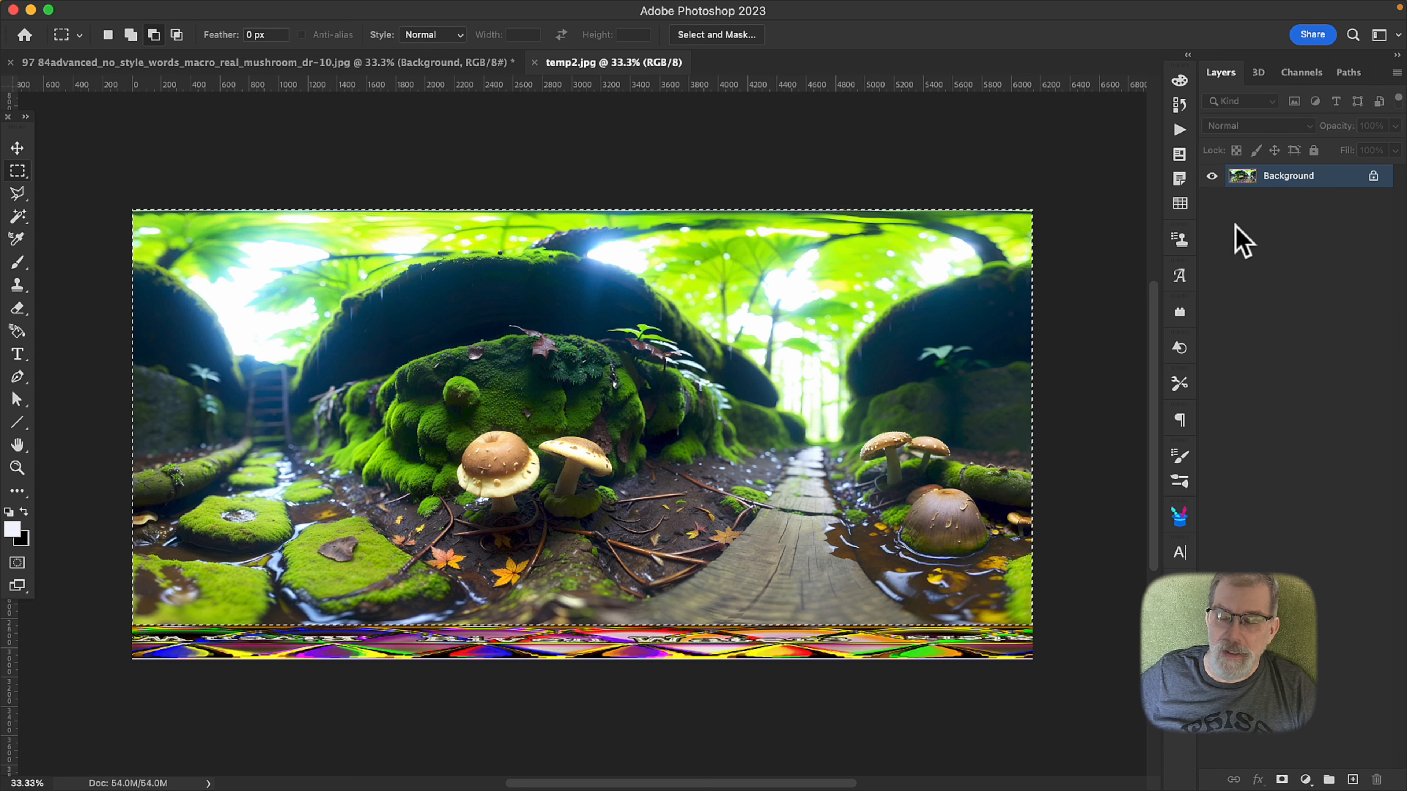
pyautogui.click(1373, 176)
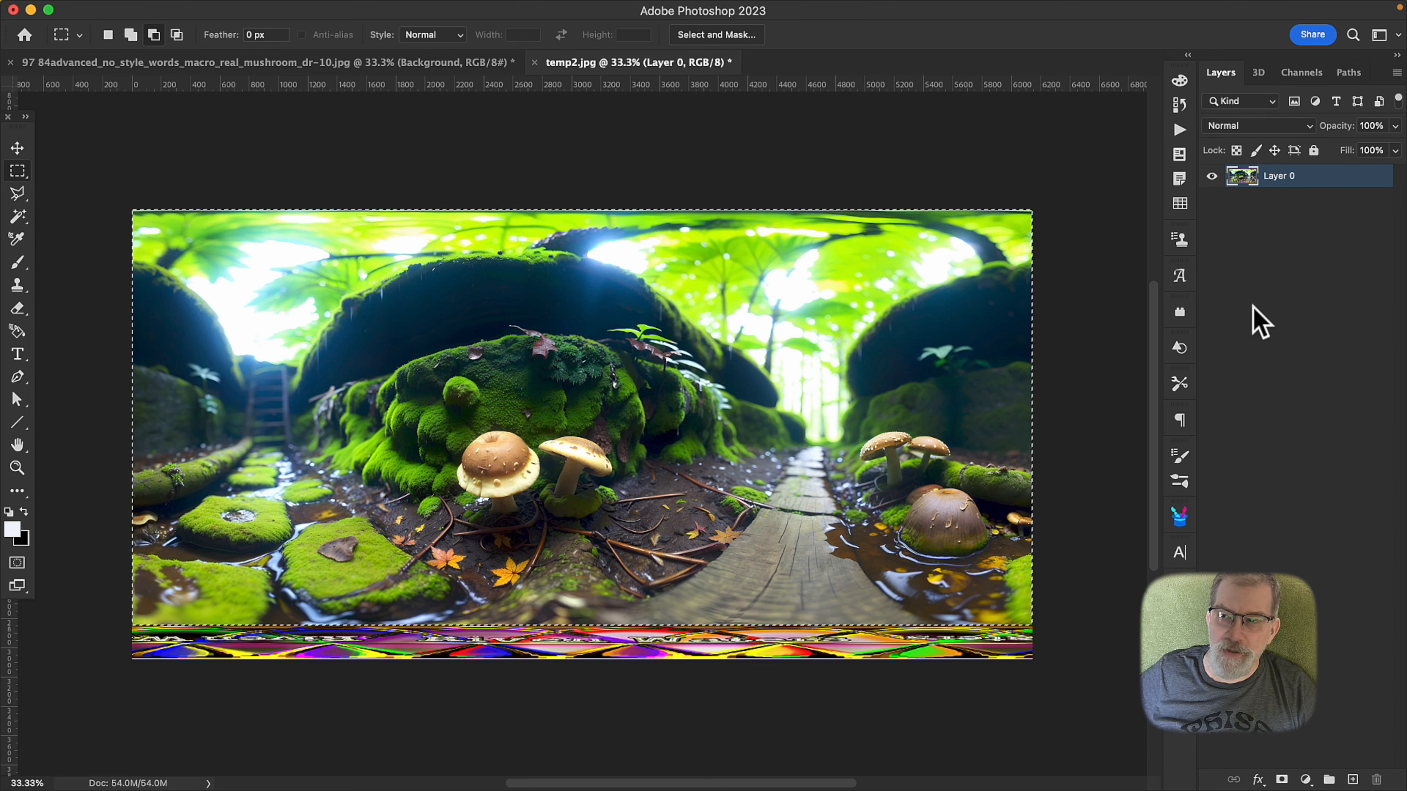
pyautogui.press('Delete')
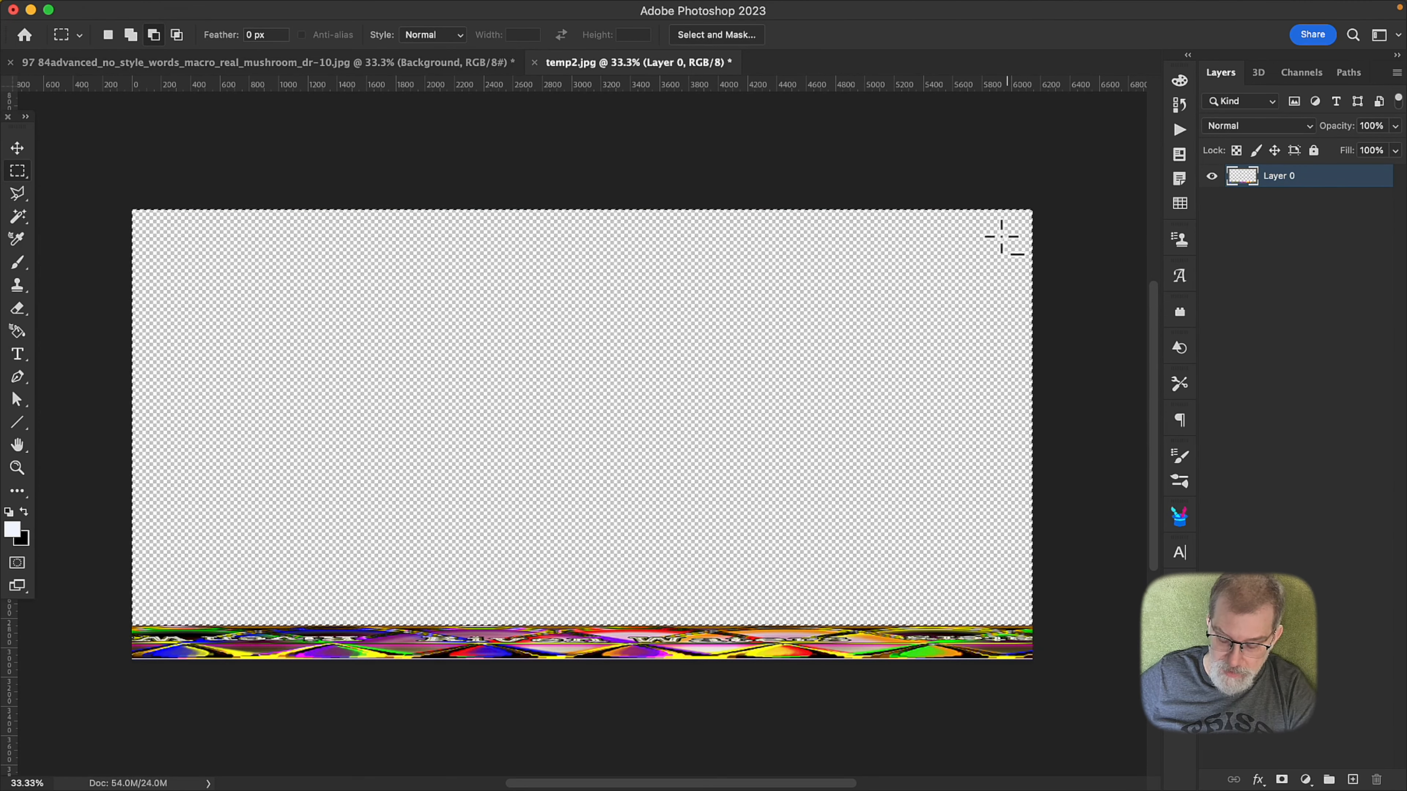
pyautogui.press('super+d')
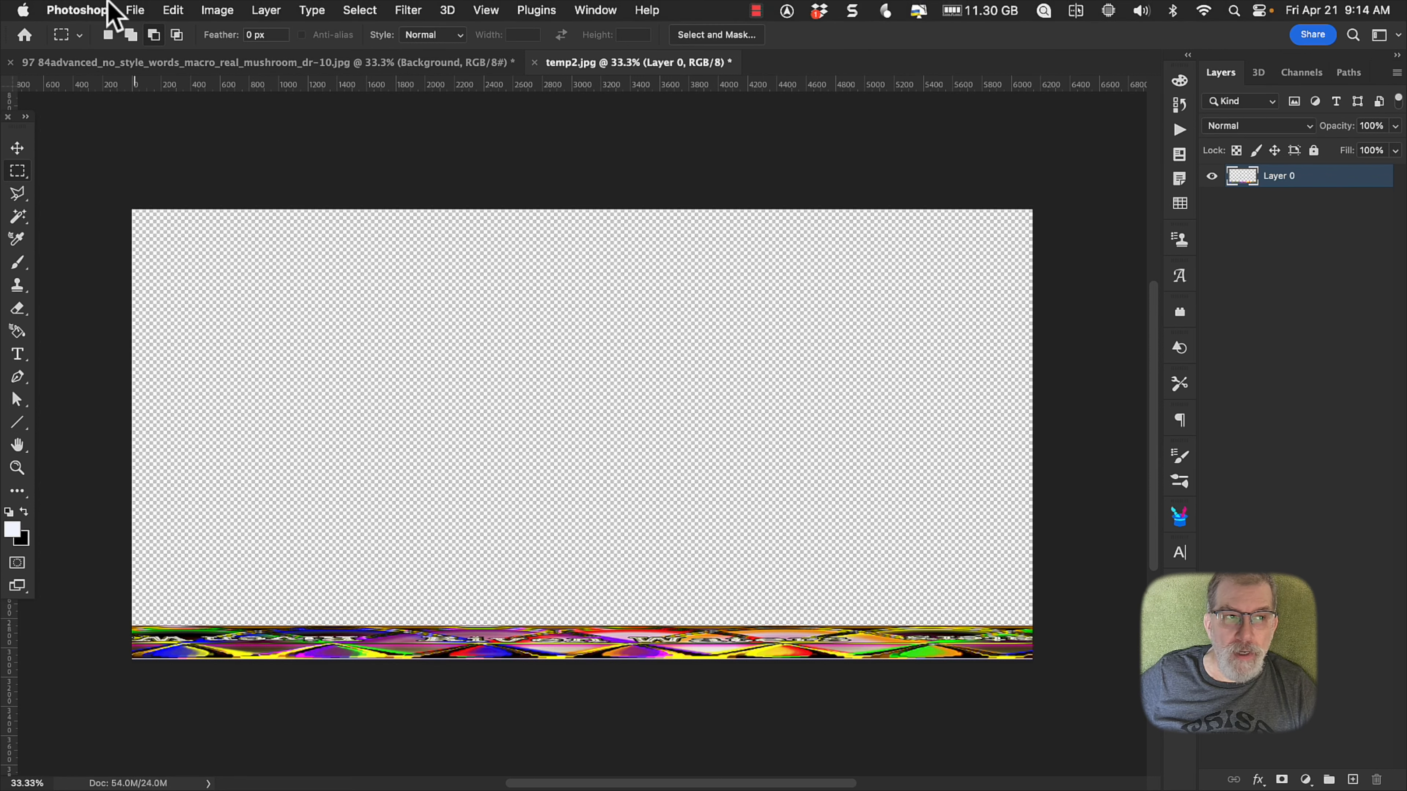
# Step: Save the isolated logo strip in PNG format as temp2.png in the Logo tutorial folder
pyautogui.click(133, 10)
pyautogui.click(213, 200)
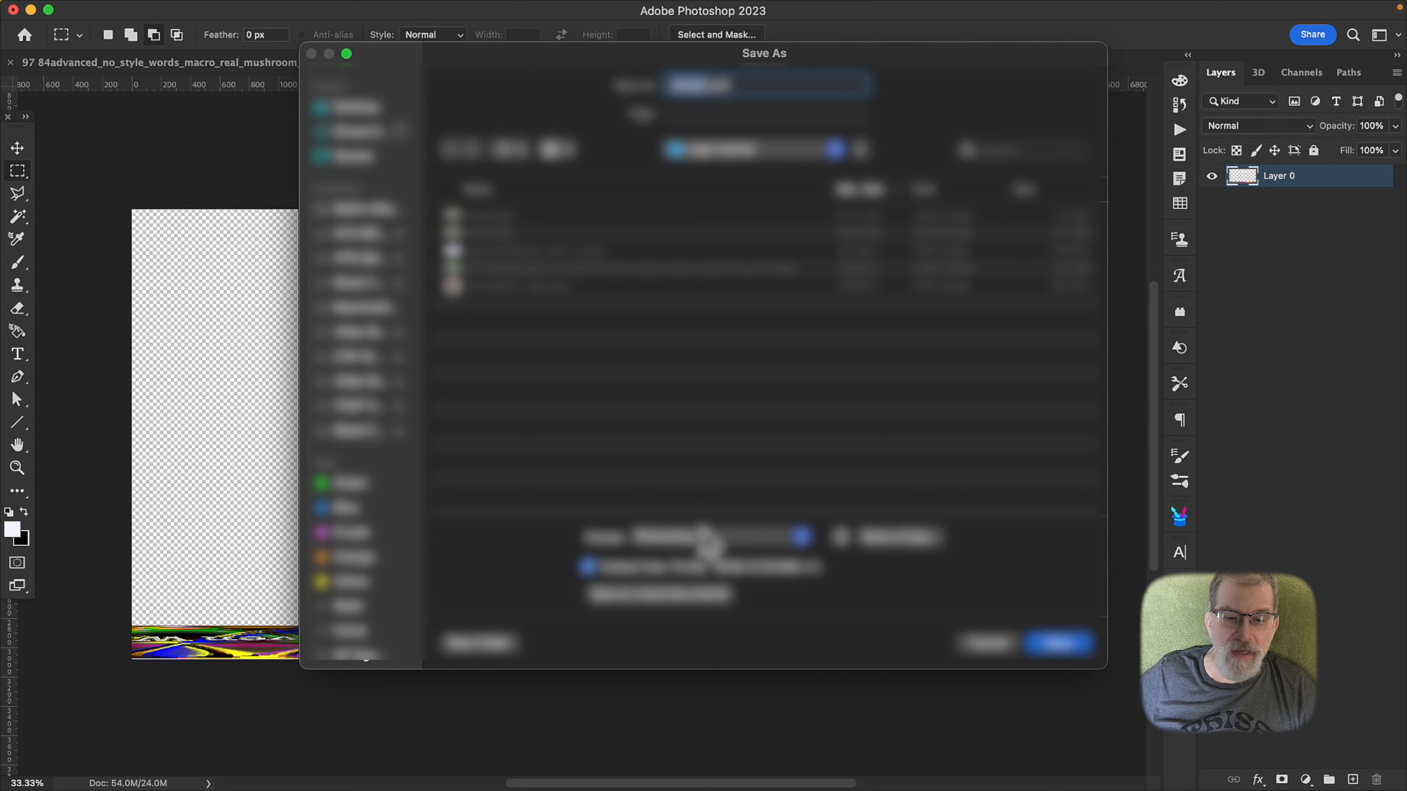
pyautogui.click(707, 540)
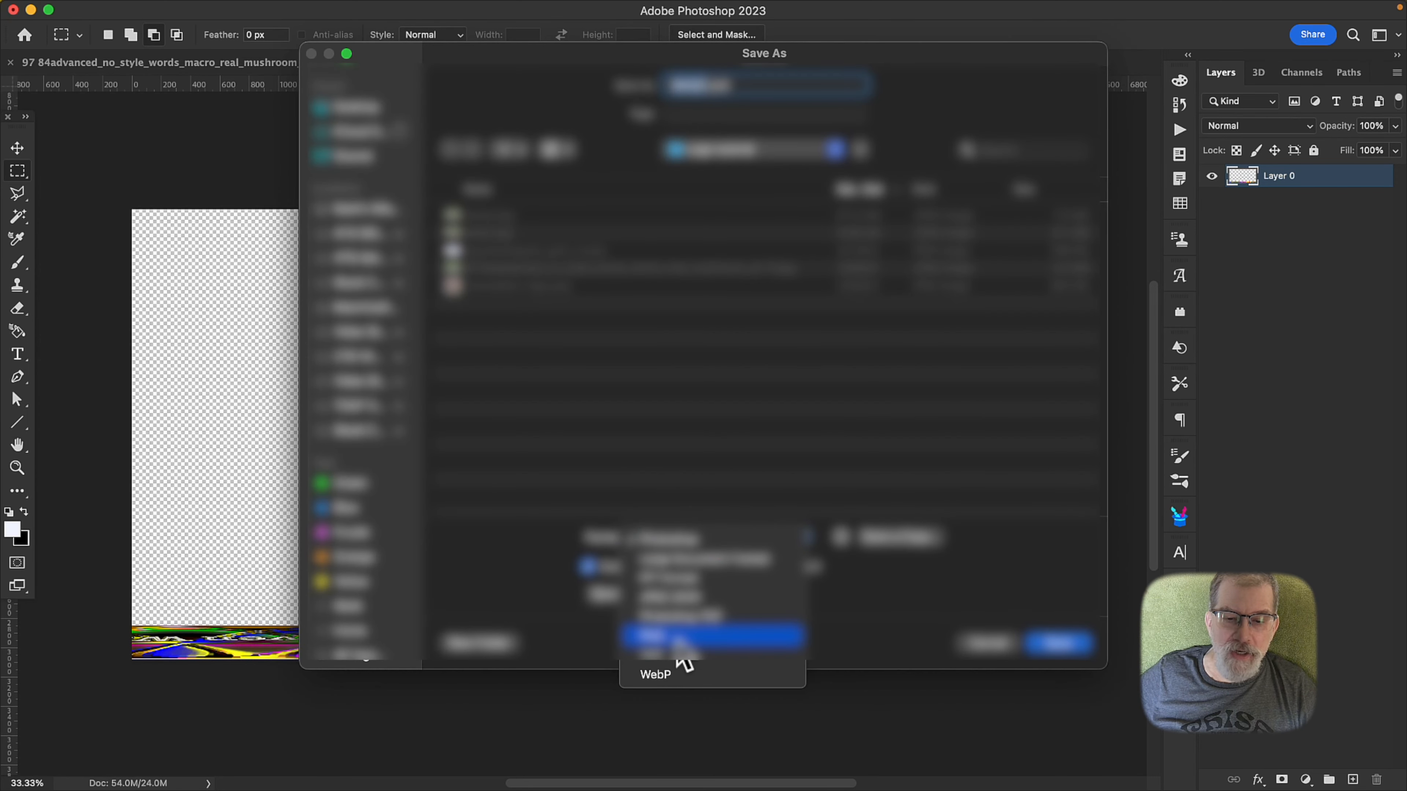
pyautogui.click(680, 646)
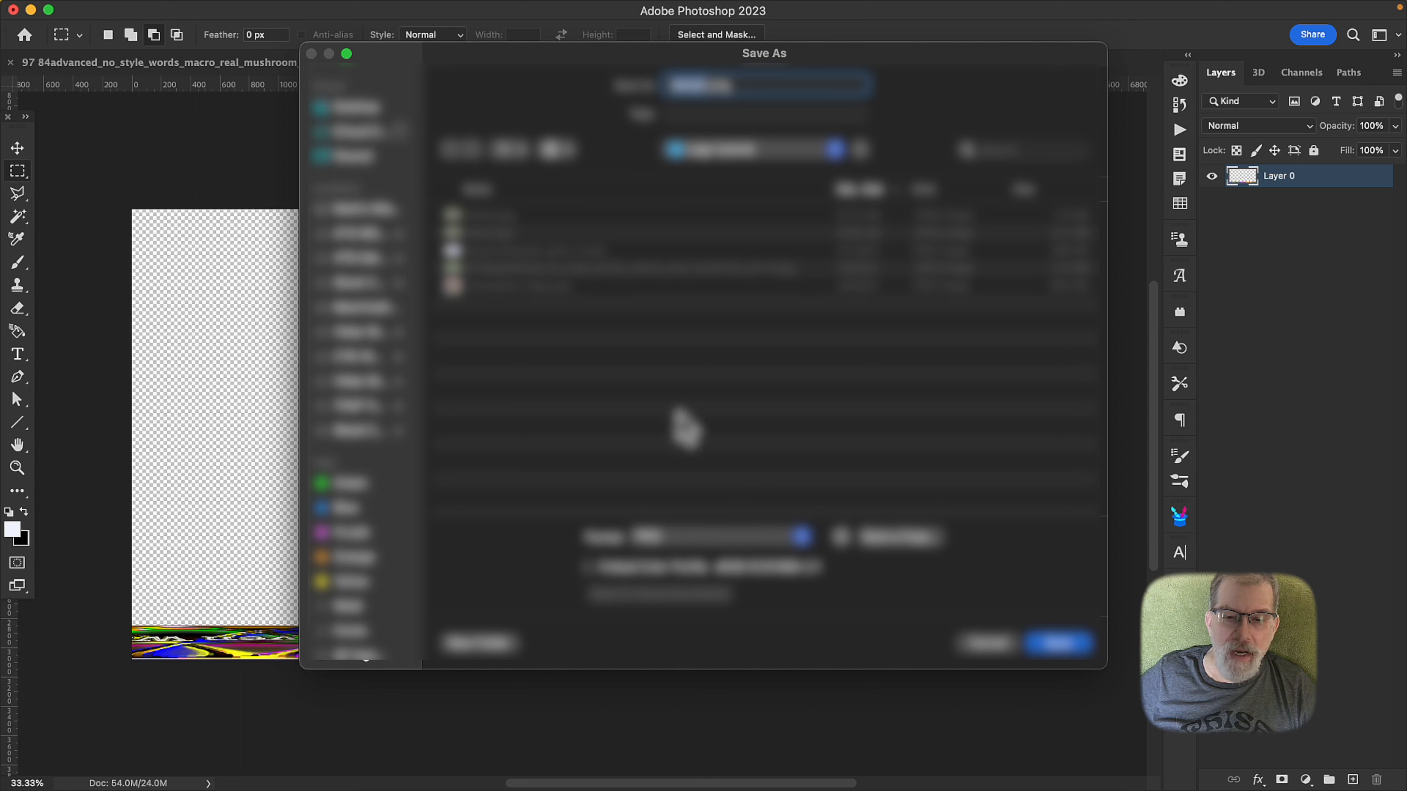
pyautogui.click(496, 215)
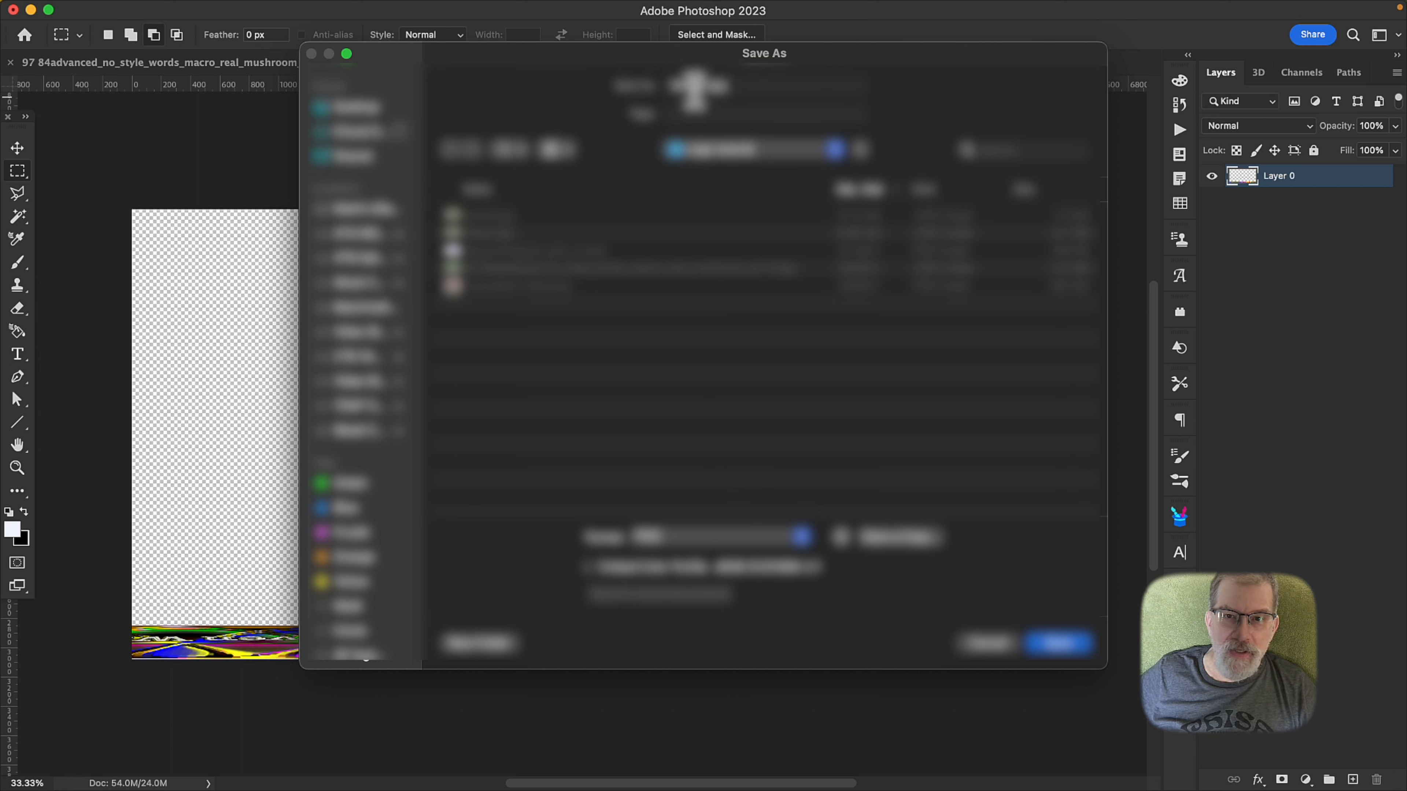
pyautogui.click(699, 84)
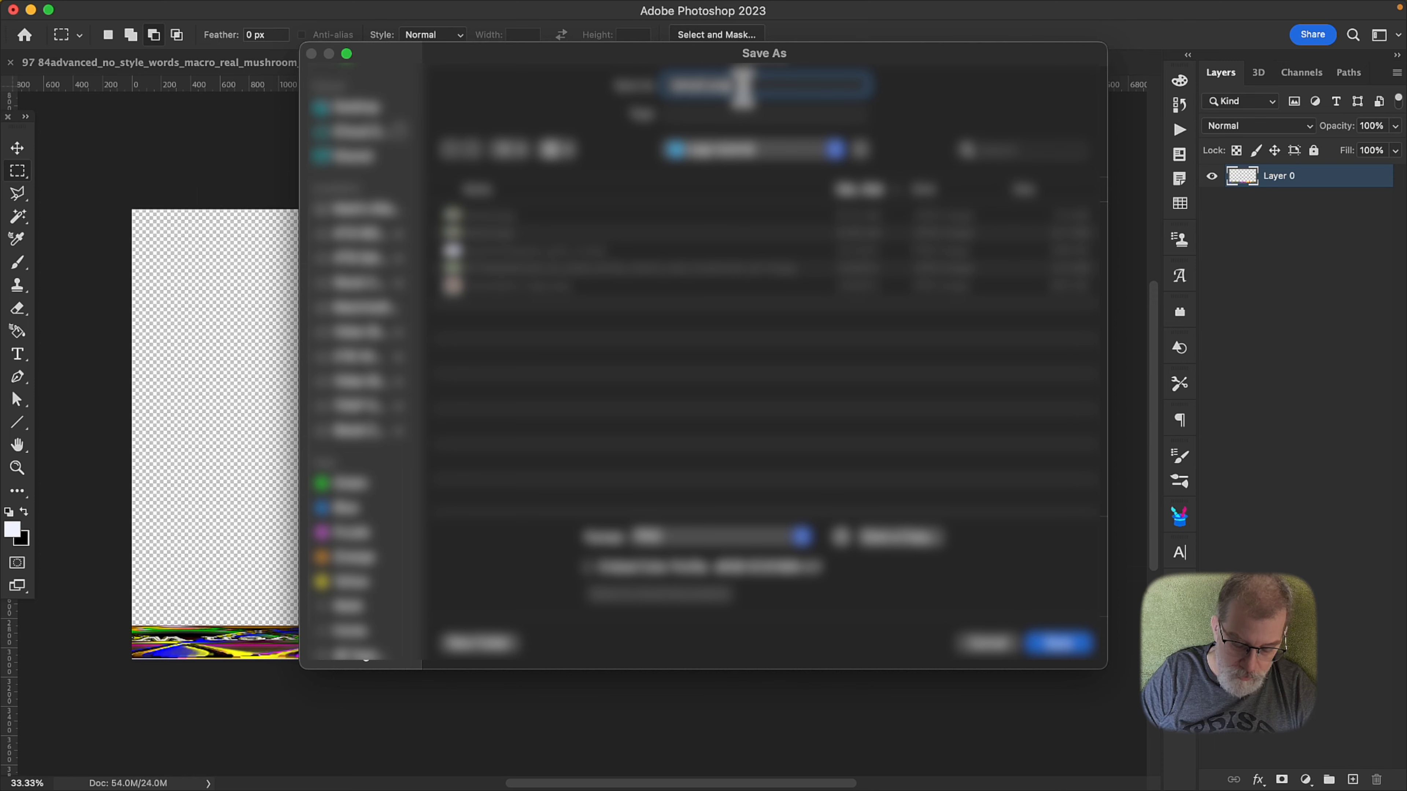
pyautogui.click(1061, 646)
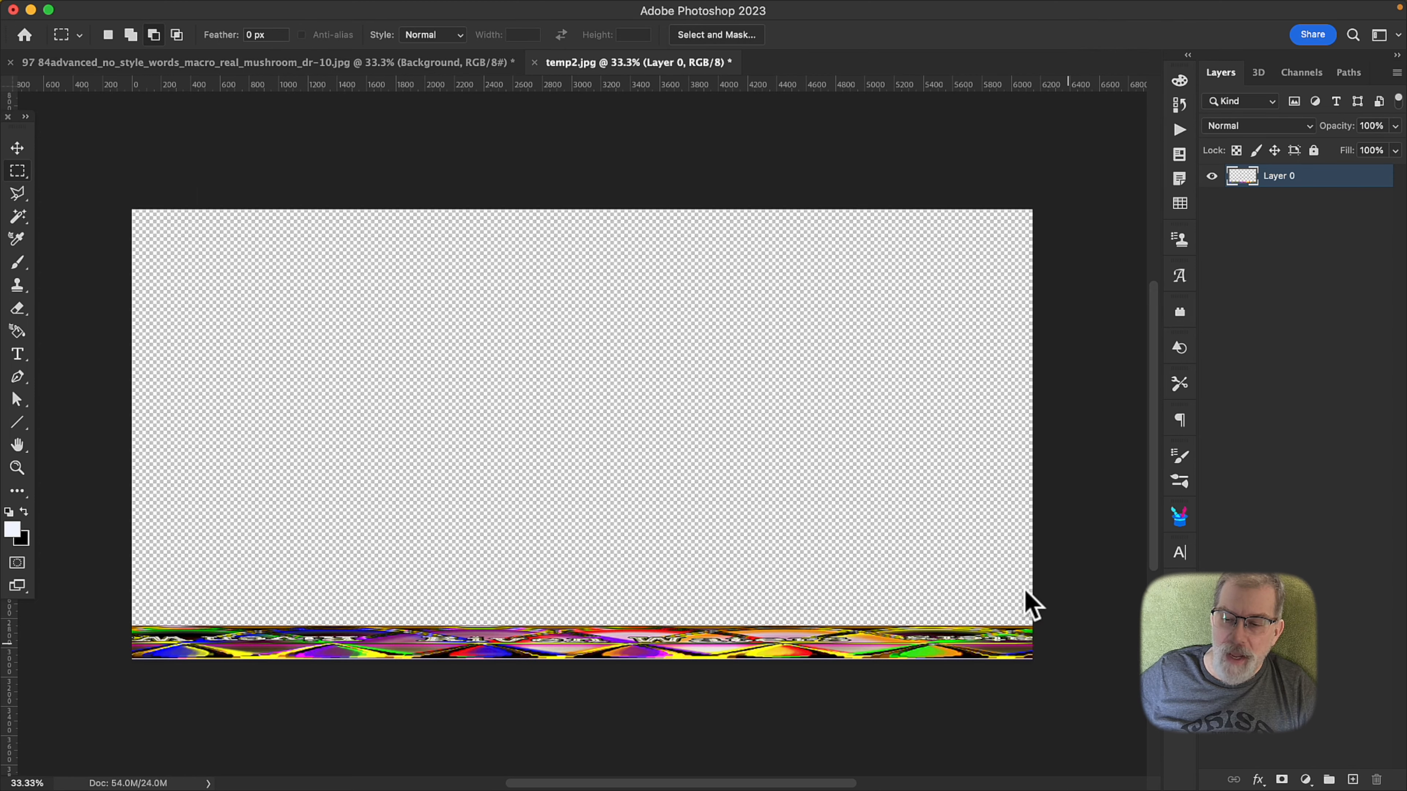
pyautogui.click(825, 366)
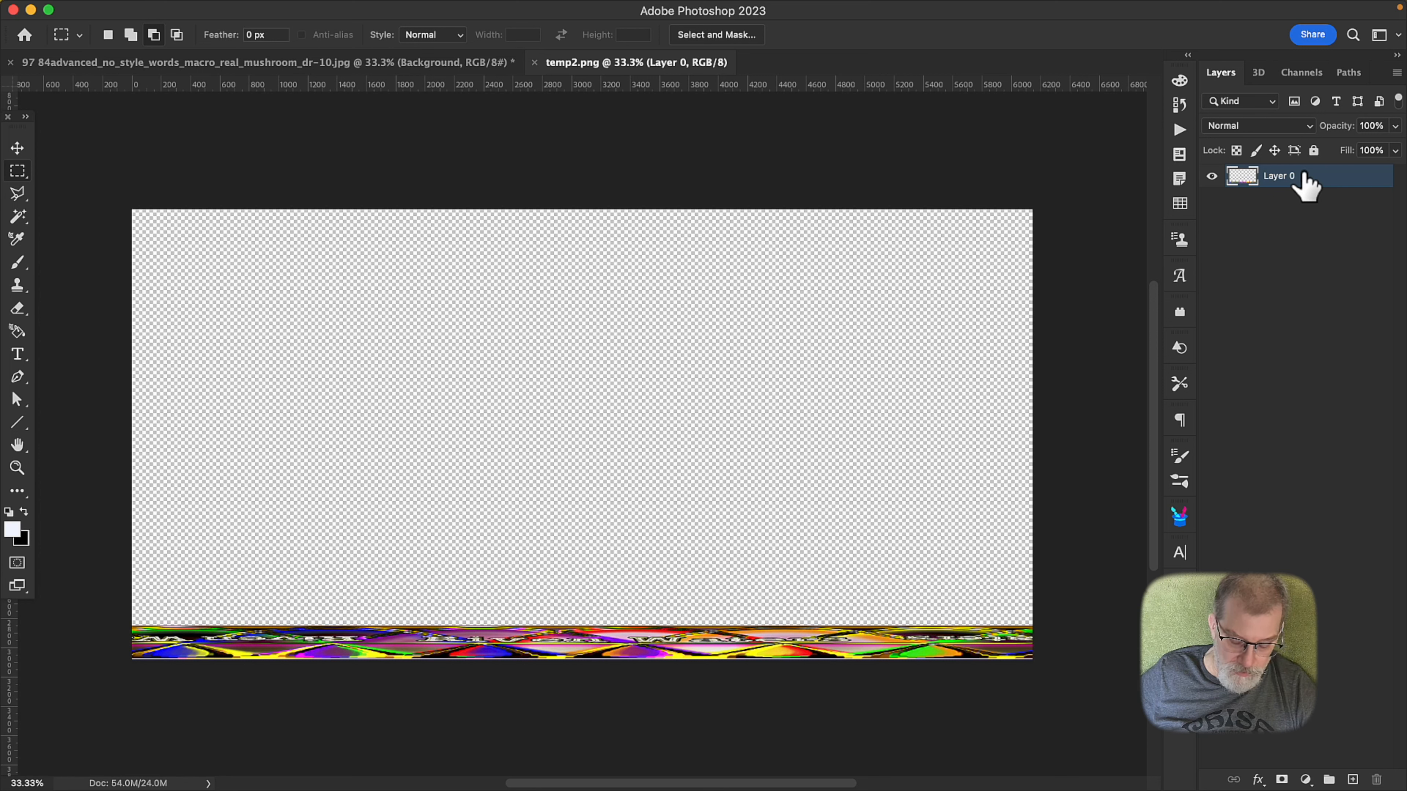
# Step: Duplicate the logo strip's Layer 0 and flip the copy vertically
pyautogui.press('super+j')
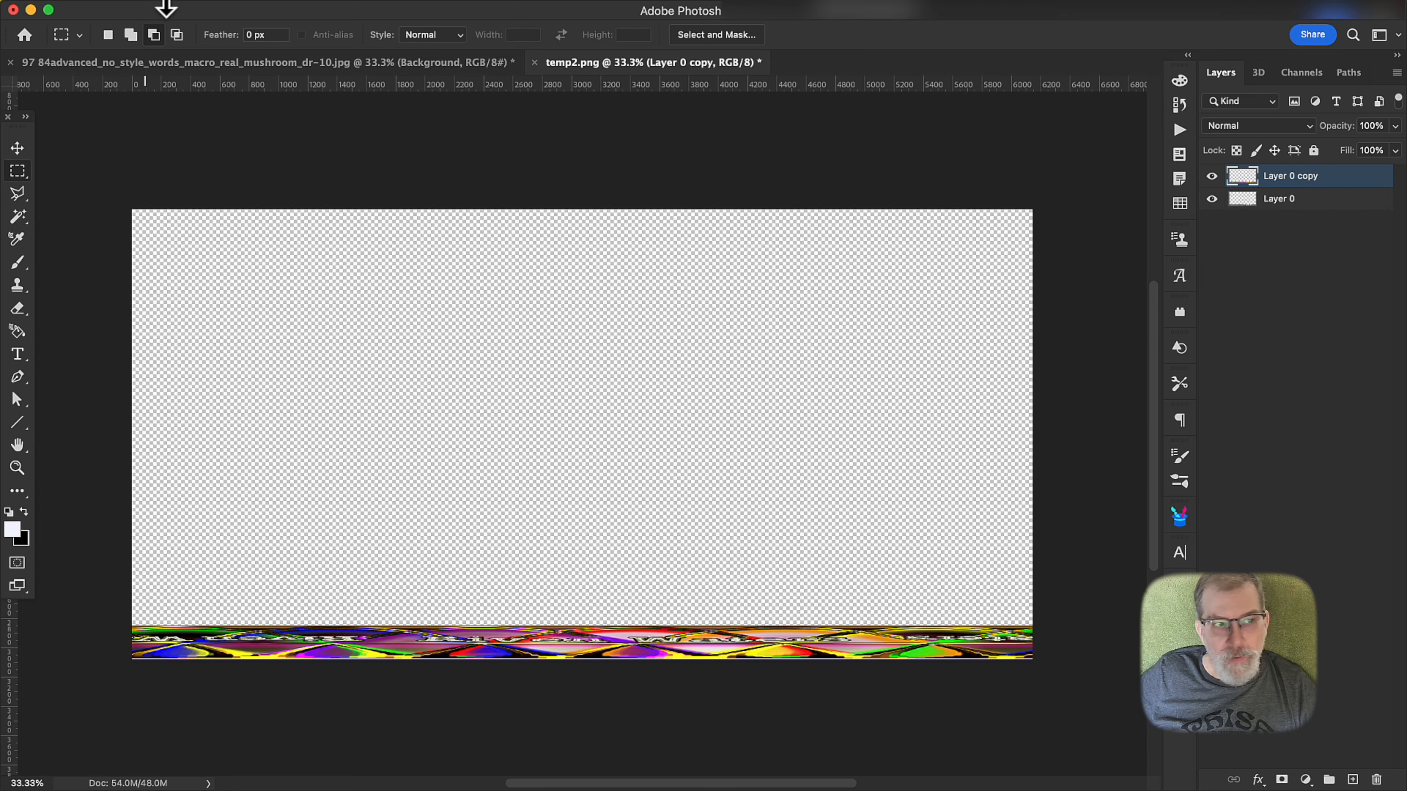
pyautogui.moveTo(169, 5)
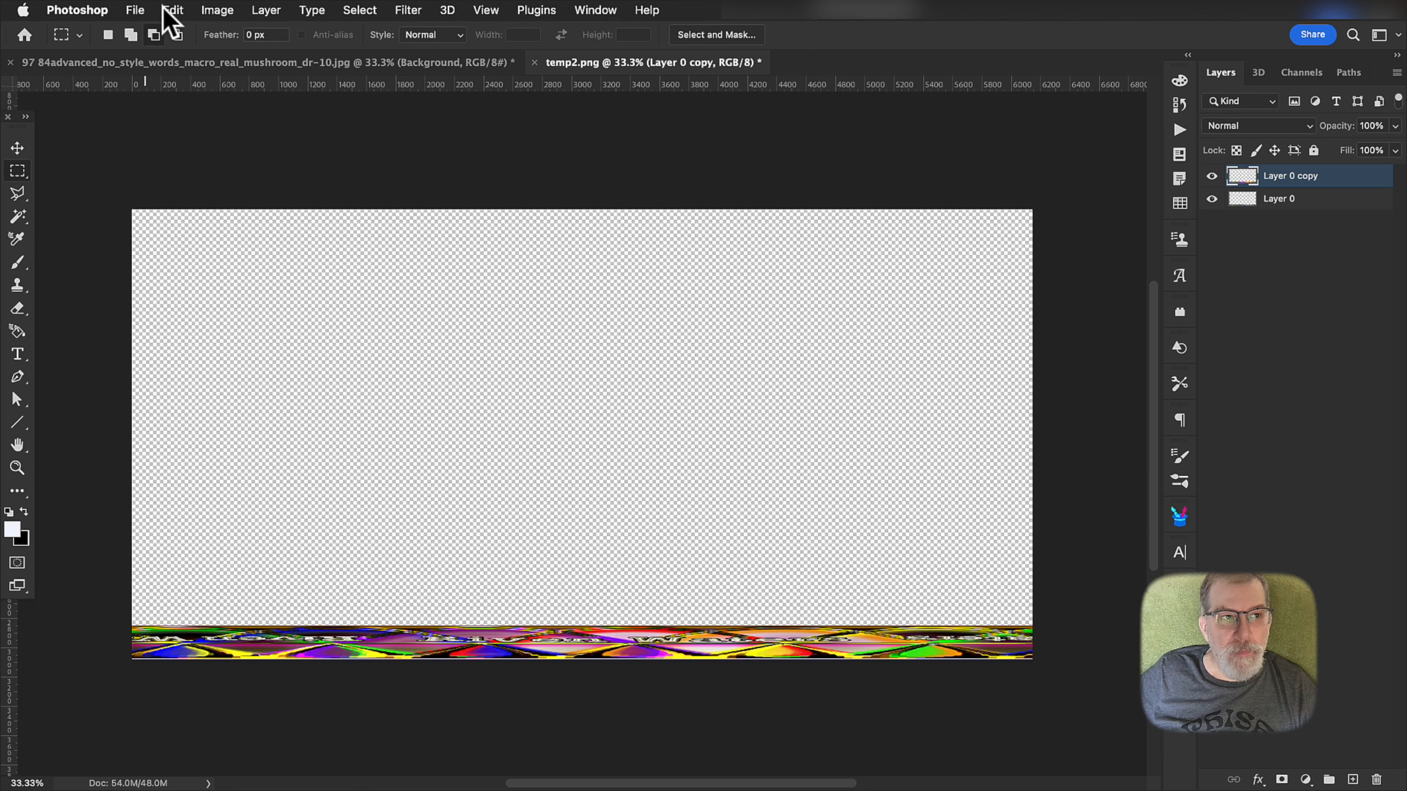
pyautogui.click(173, 11)
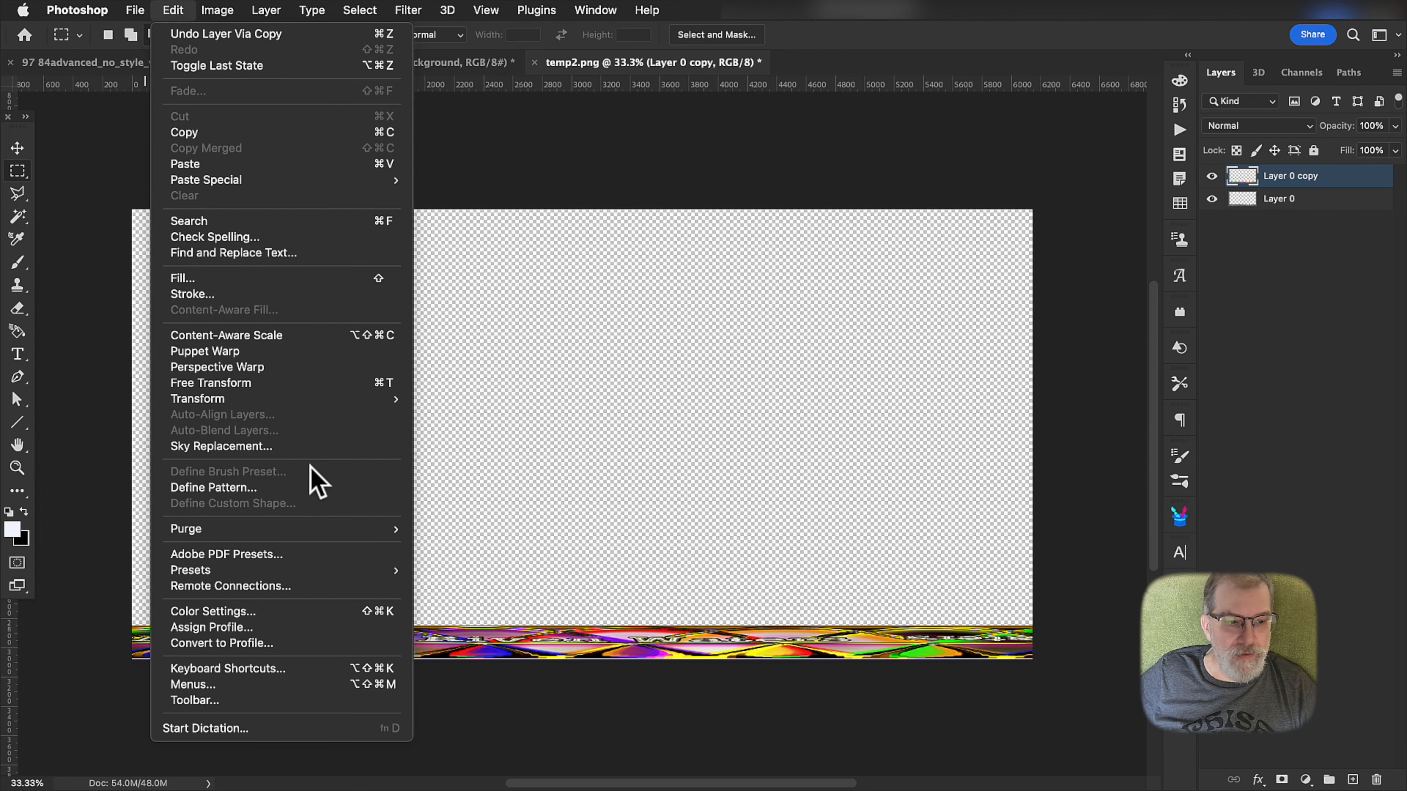
pyautogui.moveTo(378, 399)
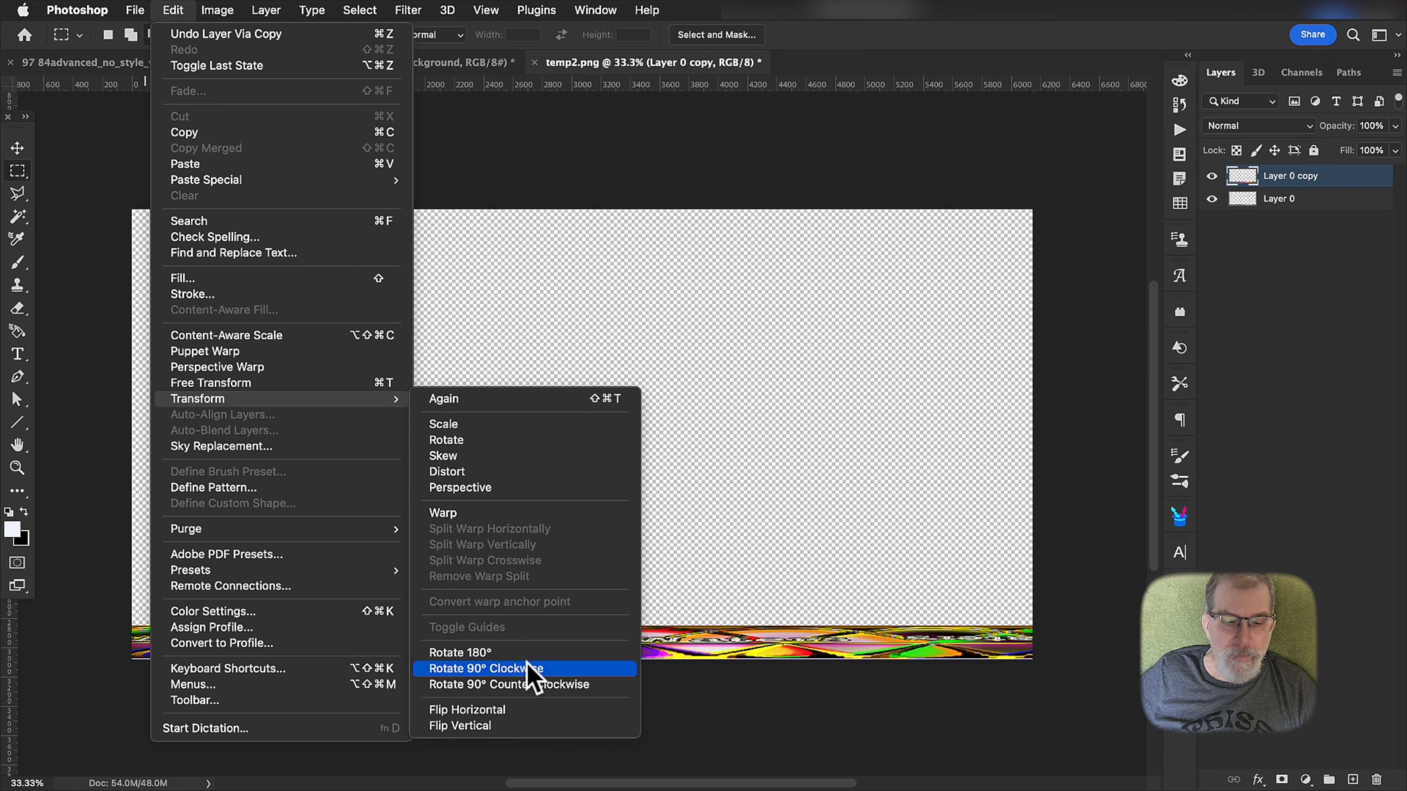
pyautogui.click(531, 727)
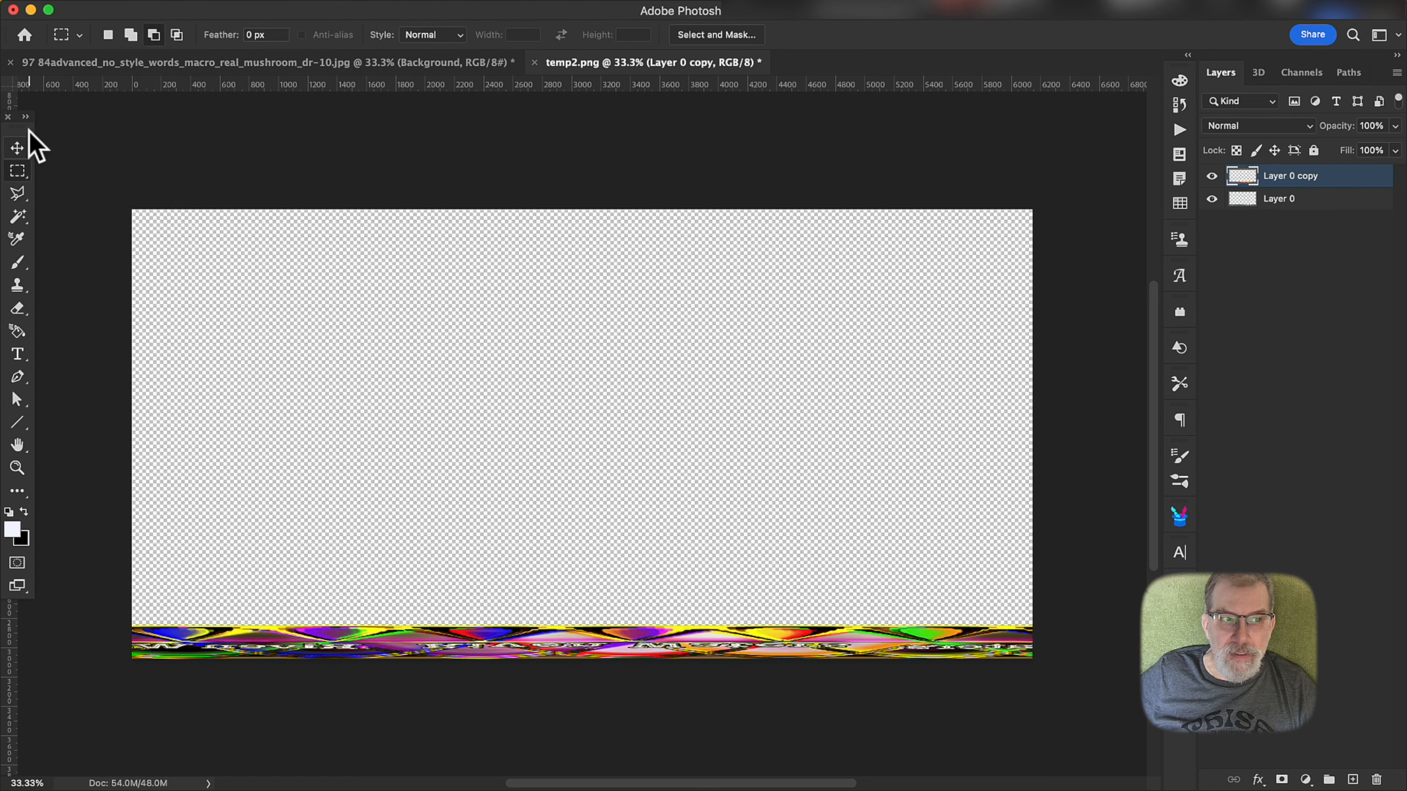
# Step: Move the flipped logo strip to the canvas's upper edge and scale its height to 76.56% from below, keeping the full width
pyautogui.click(19, 147)
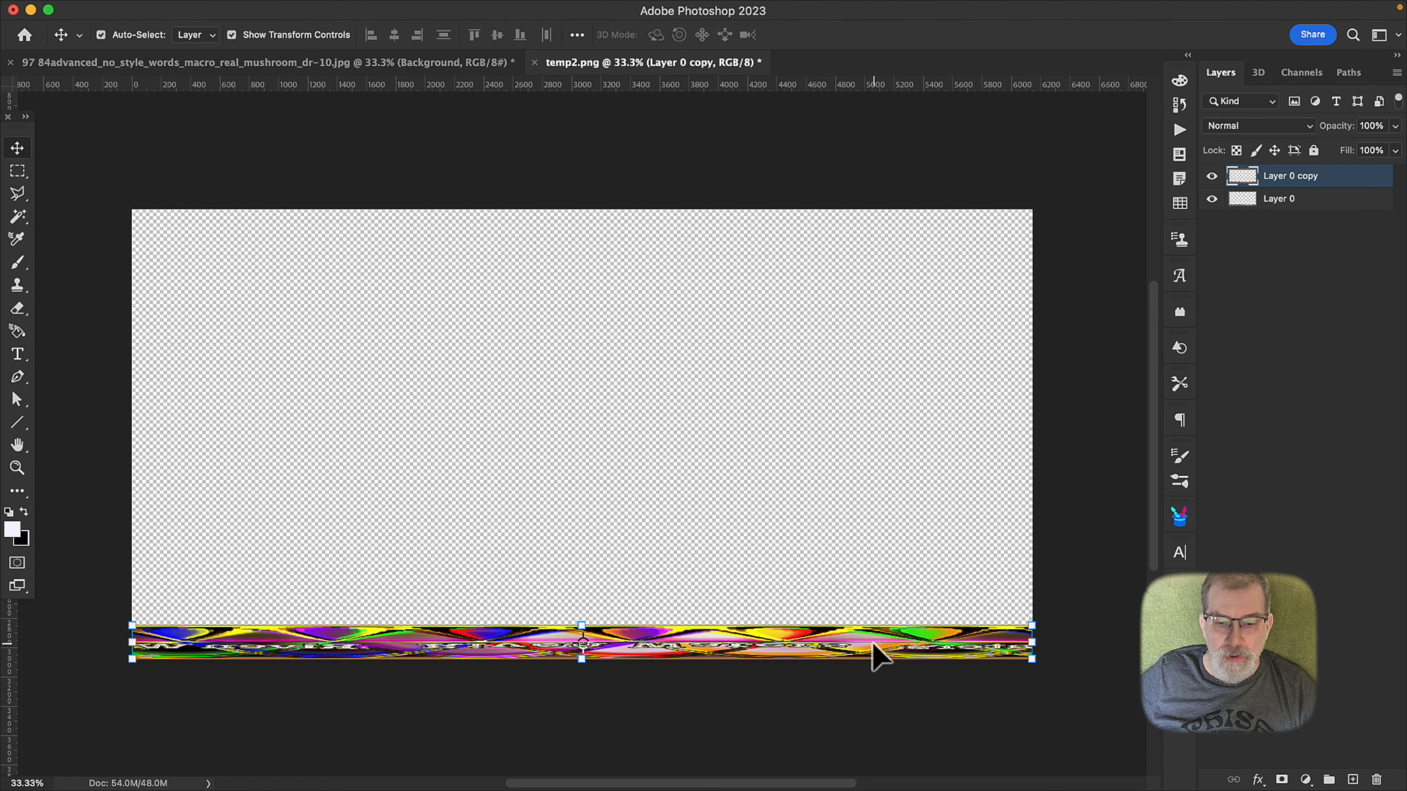
pyautogui.moveTo(974, 644); pyautogui.dragTo(977, 237)
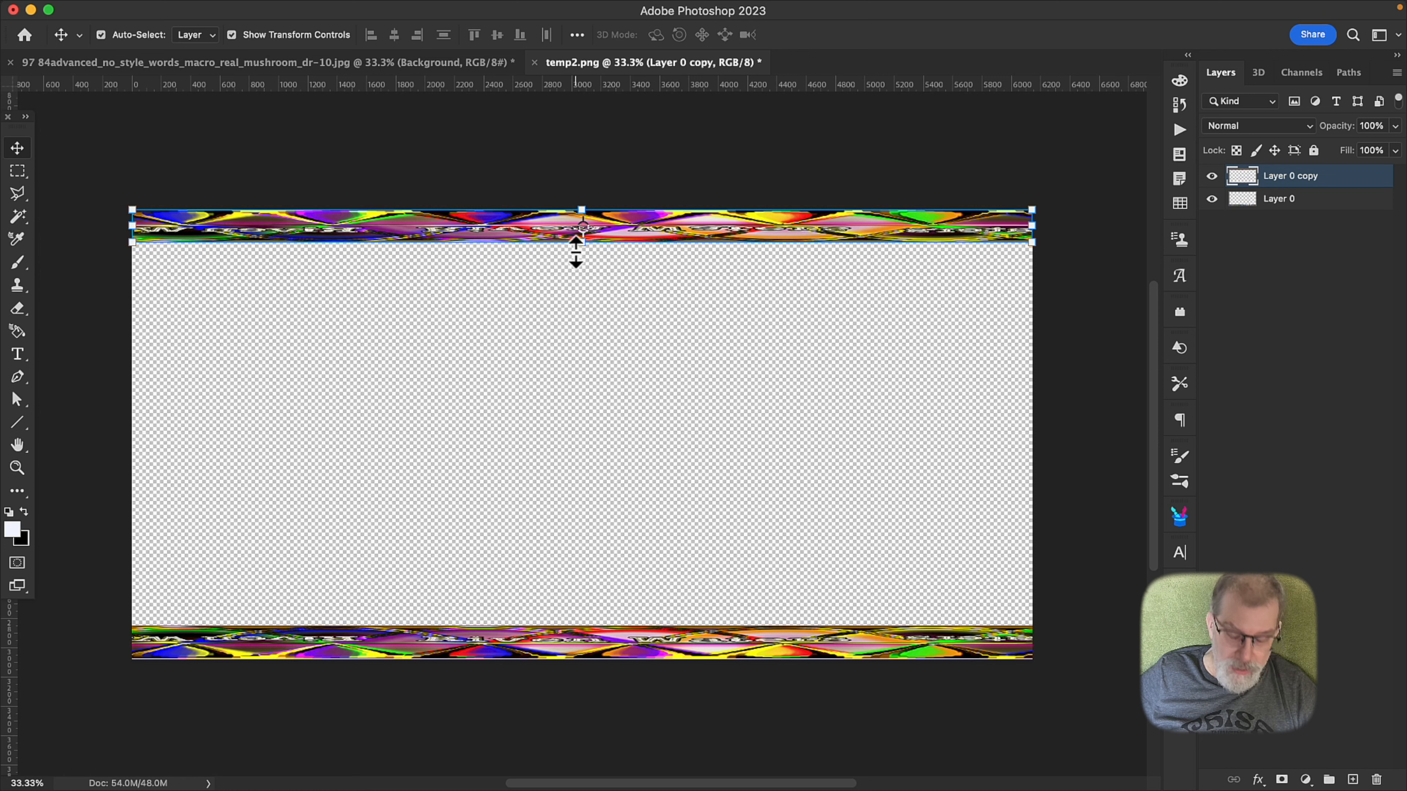
pyautogui.press('super')
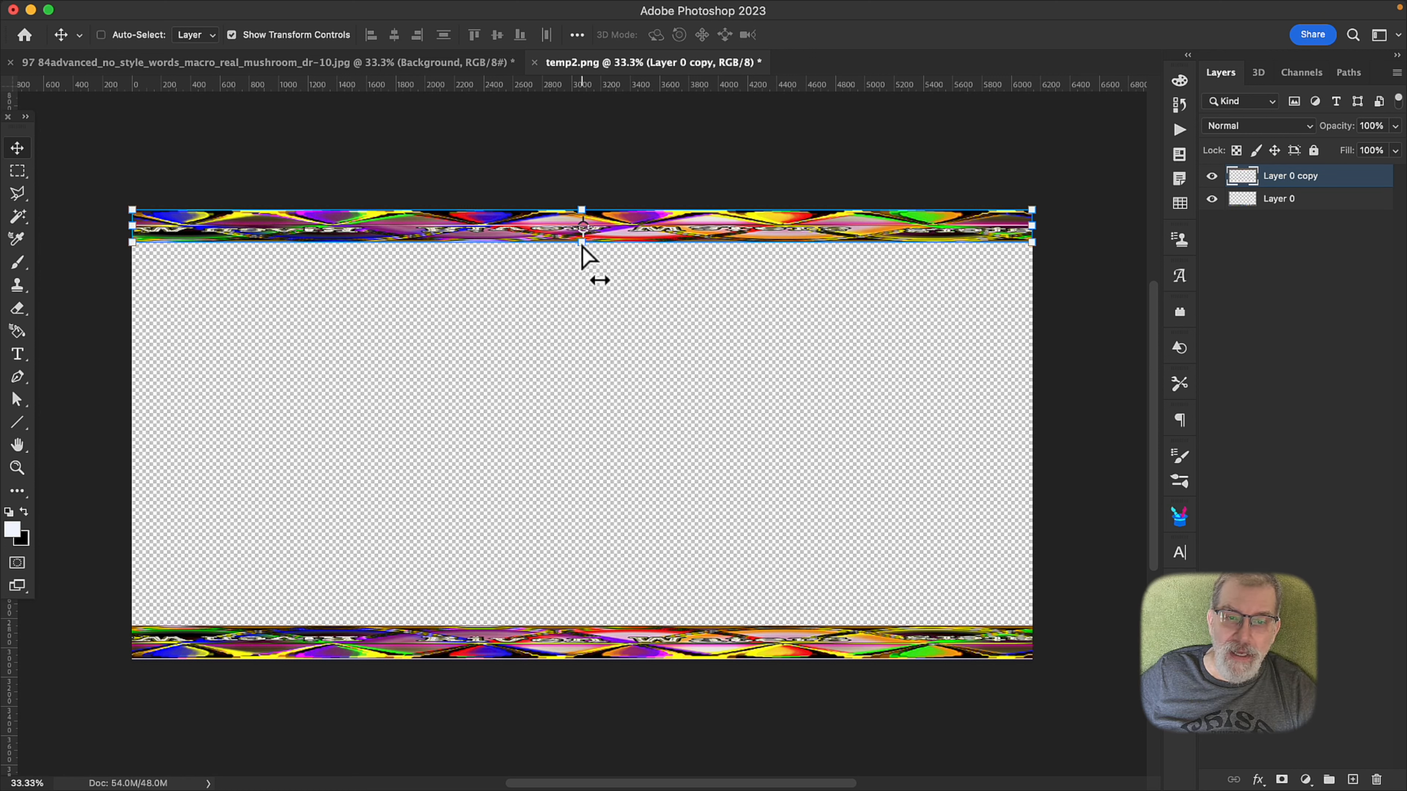
pyautogui.press('super+t')
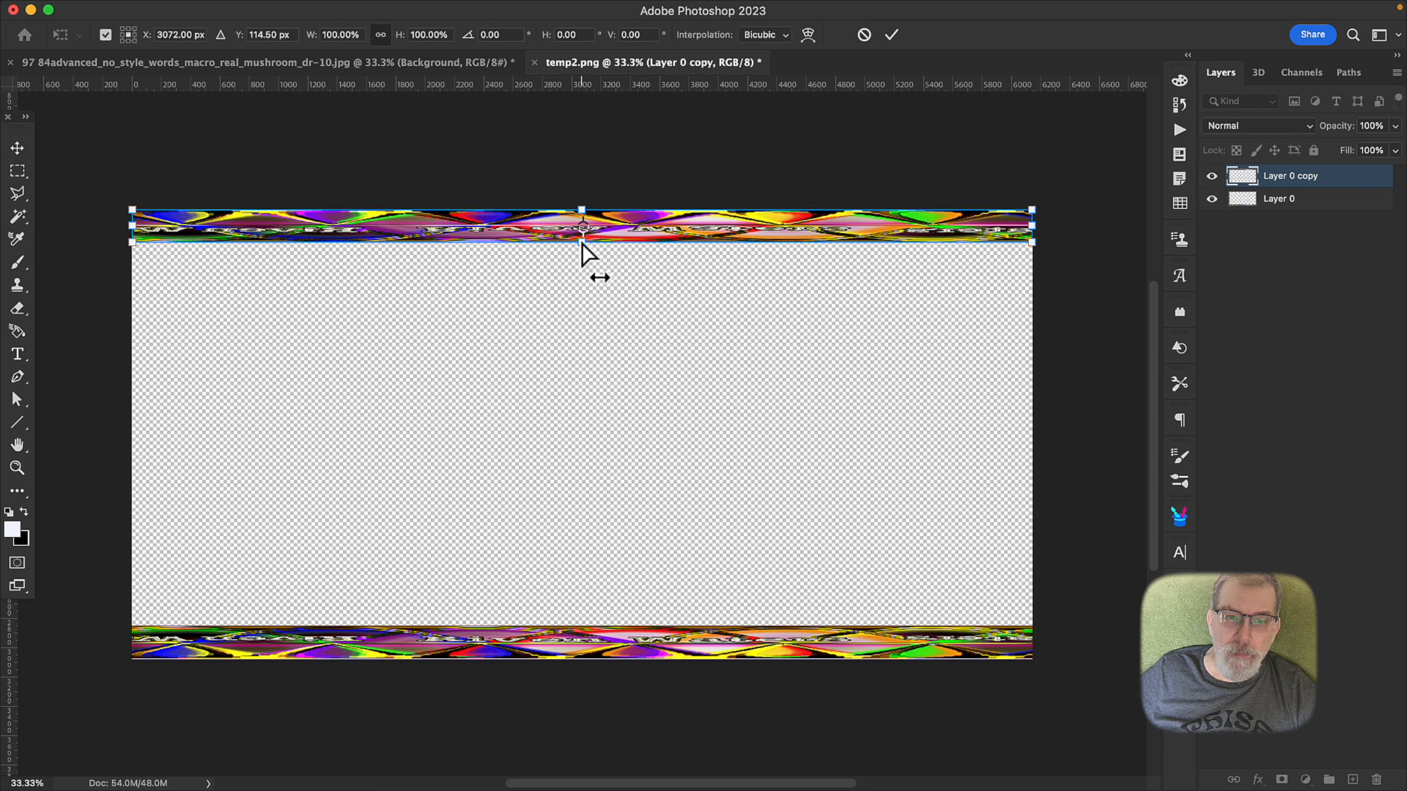
pyautogui.moveTo(581, 241); pyautogui.dragTo(582, 240)
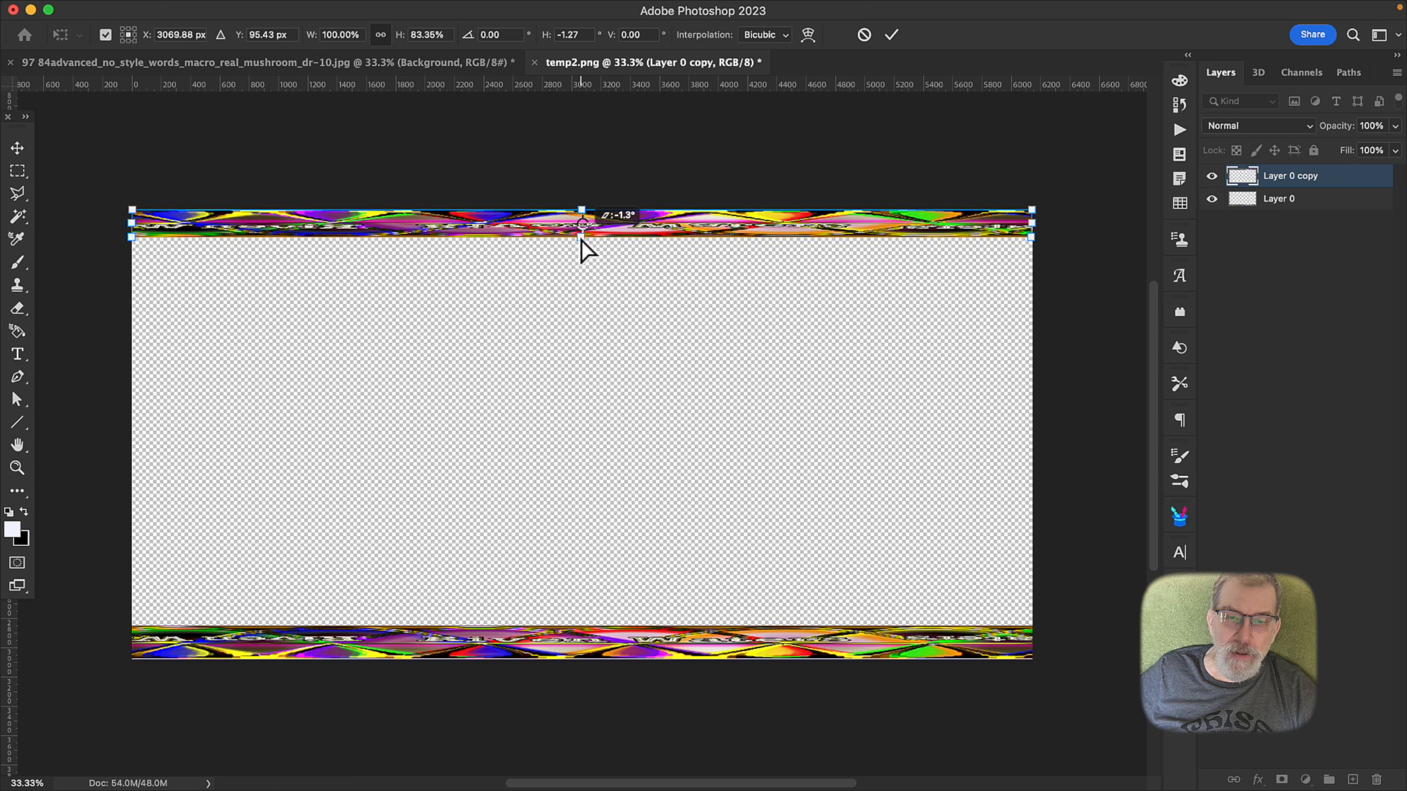
pyautogui.moveTo(580, 240); pyautogui.dragTo(583, 238)
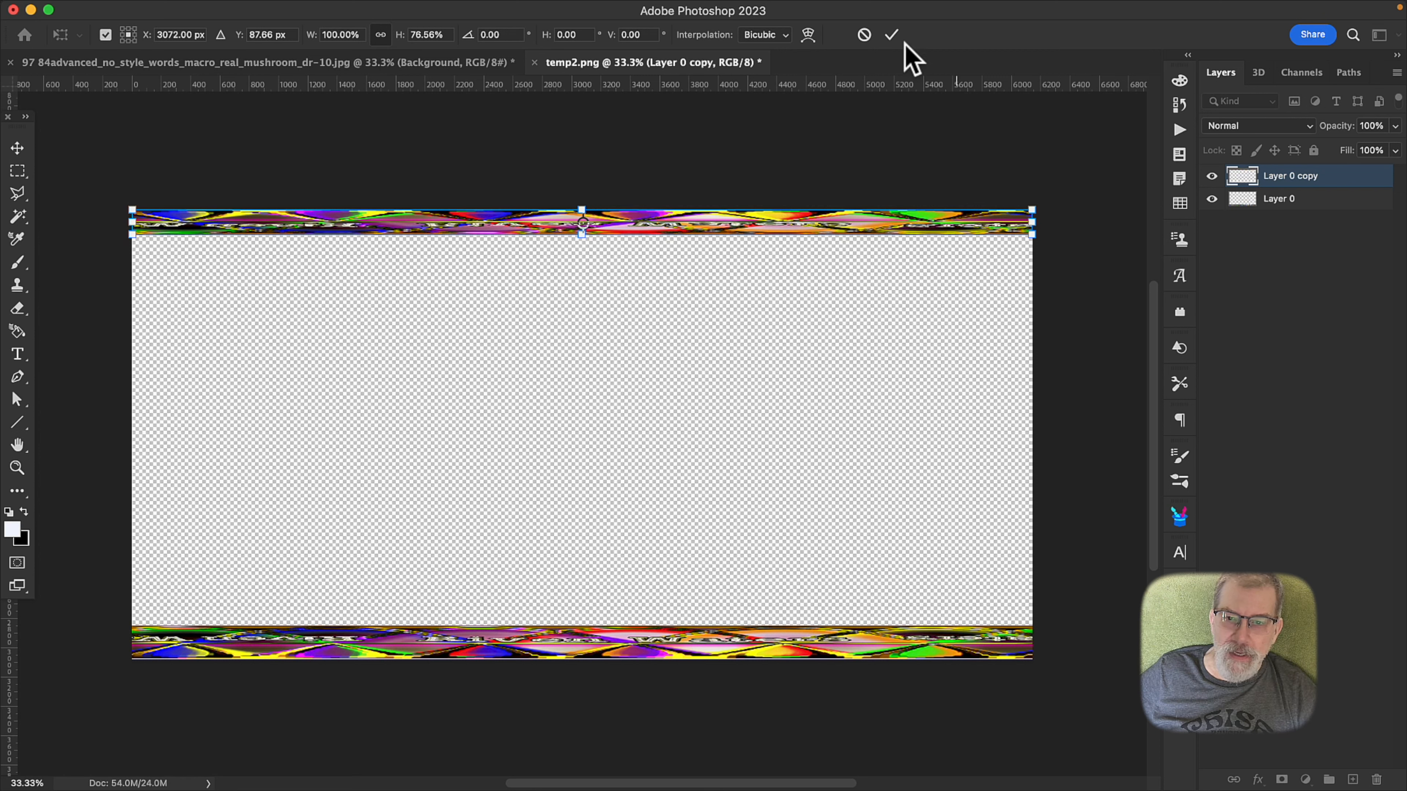
pyautogui.click(892, 36)
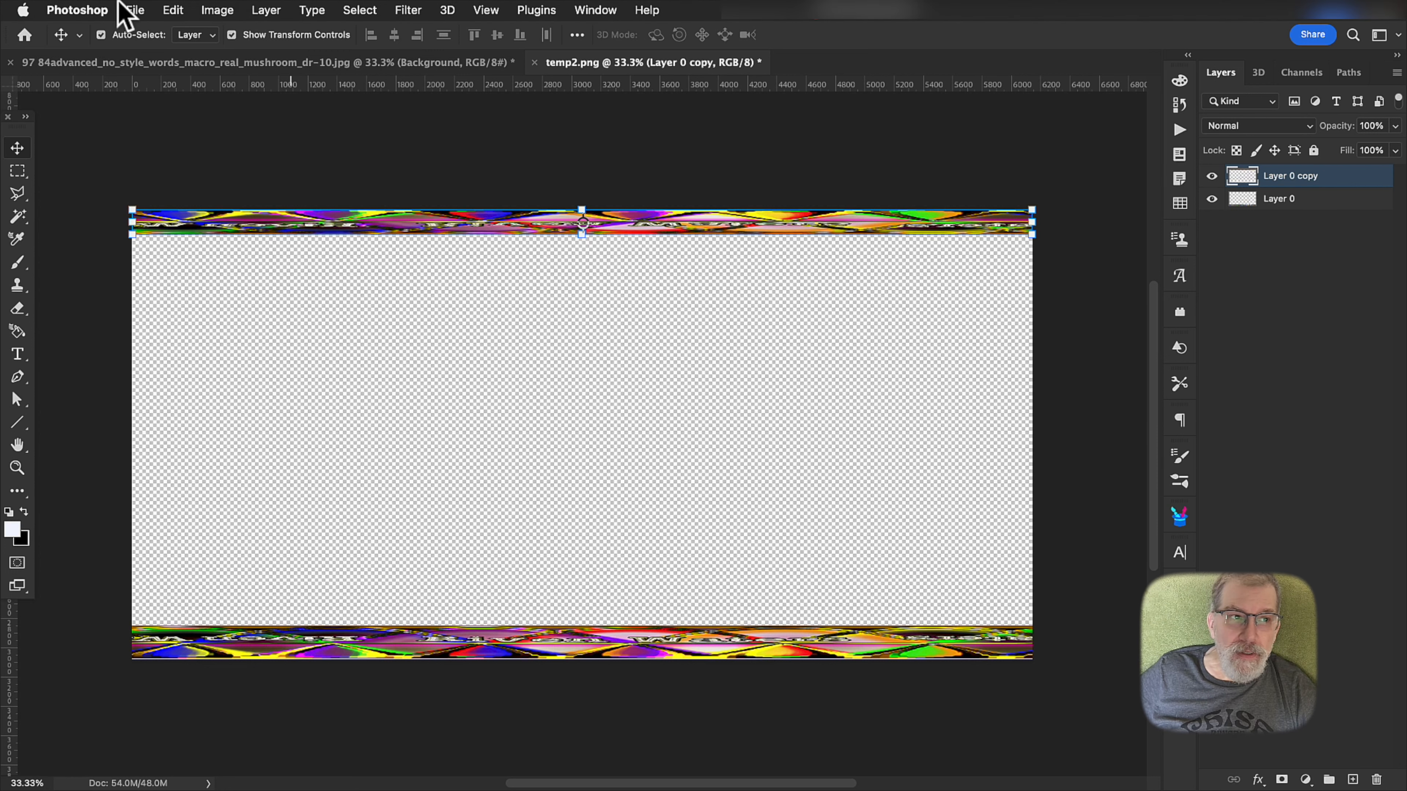
# Step: Save the two-strip document in Photoshop format under the name temp2b.png, with Maximize Compatibility enabled
pyautogui.click(135, 10)
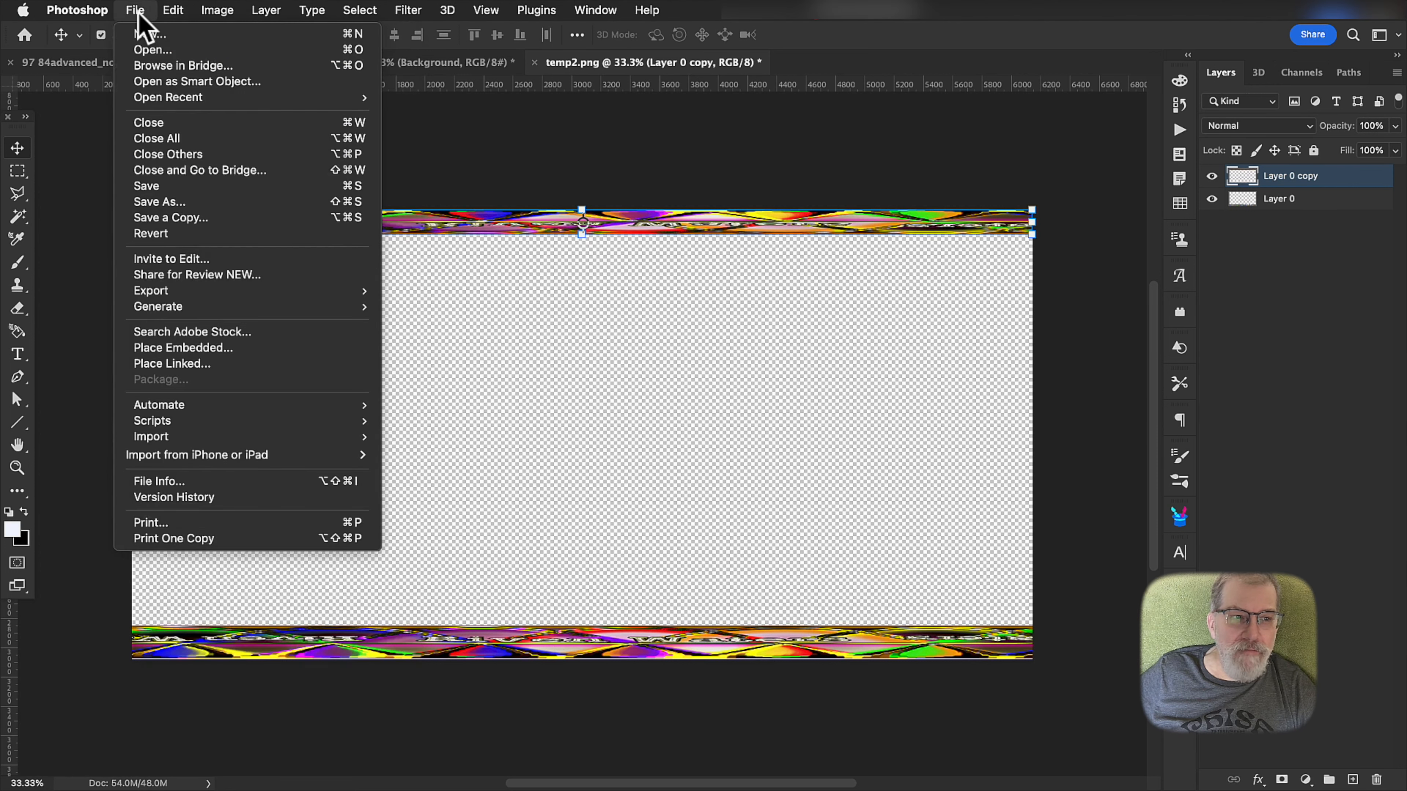
pyautogui.click(195, 203)
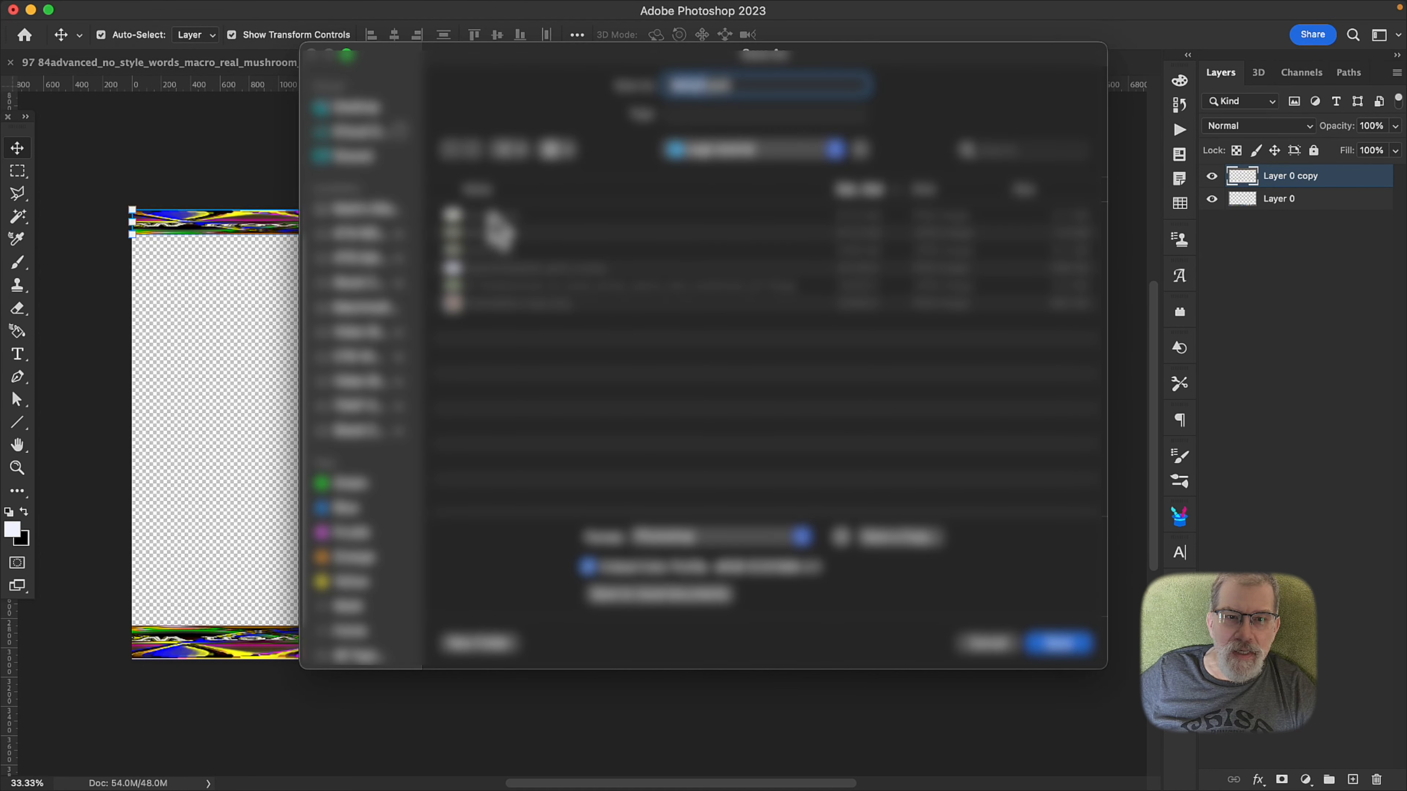
pyautogui.click(489, 214)
pyautogui.click(714, 82)
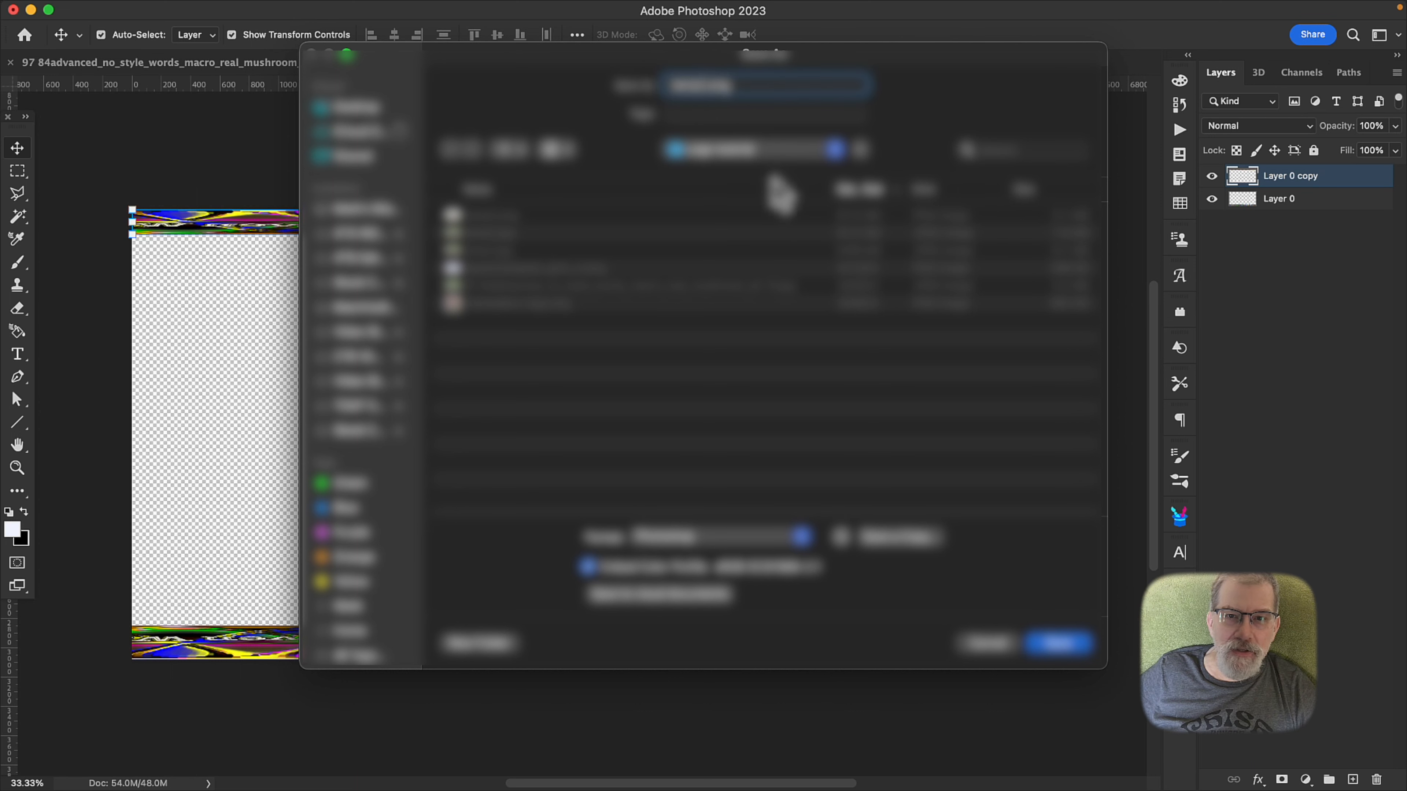
pyautogui.write('2')
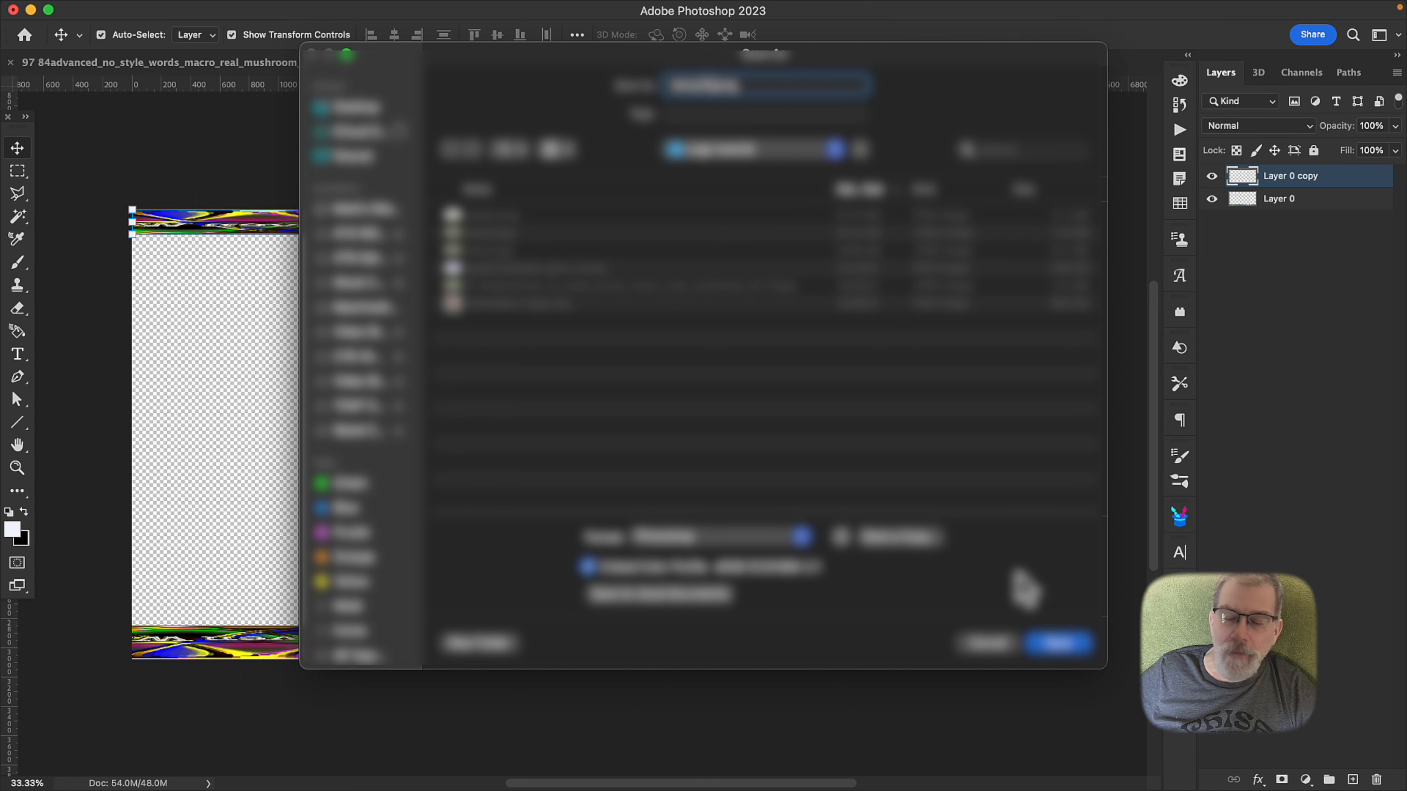
pyautogui.click(1060, 645)
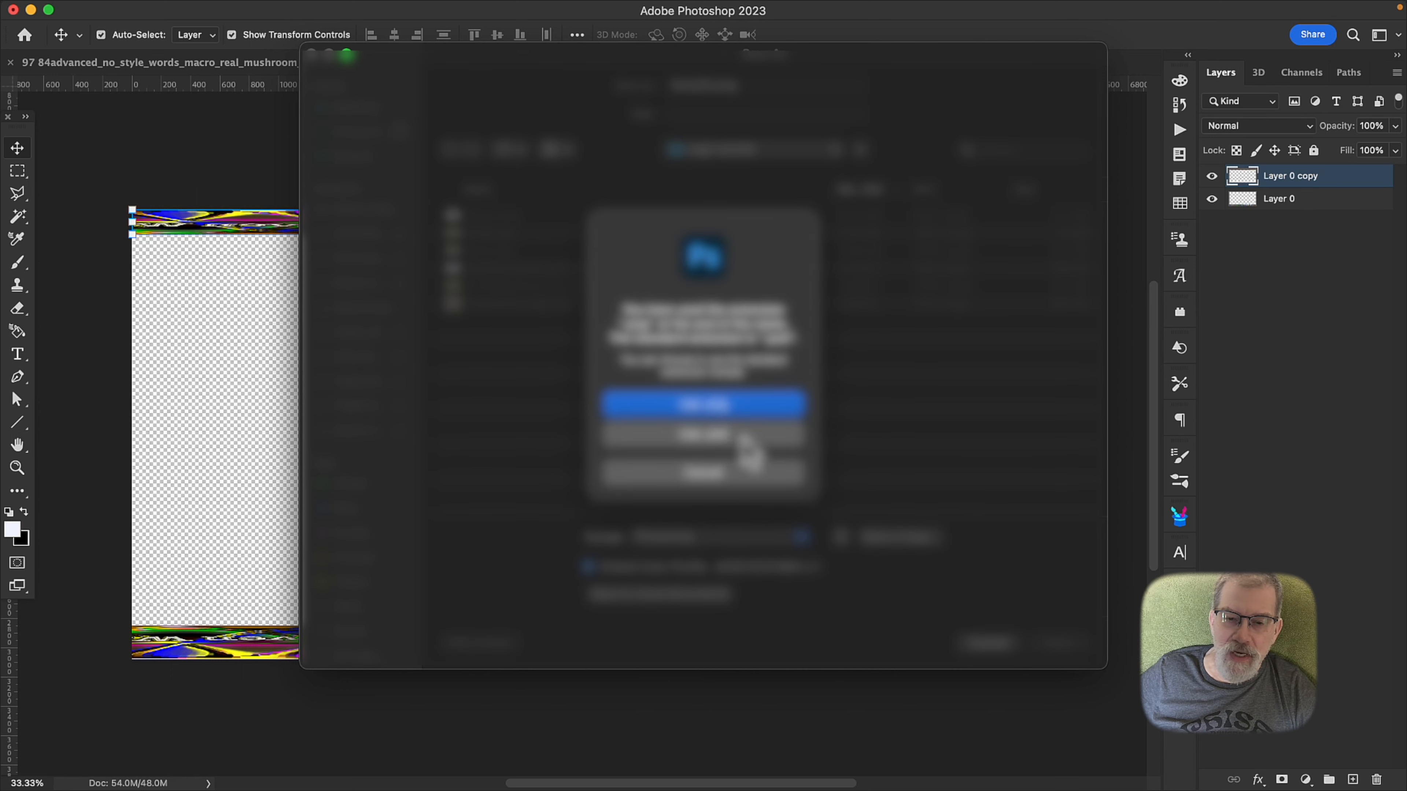
pyautogui.click(731, 406)
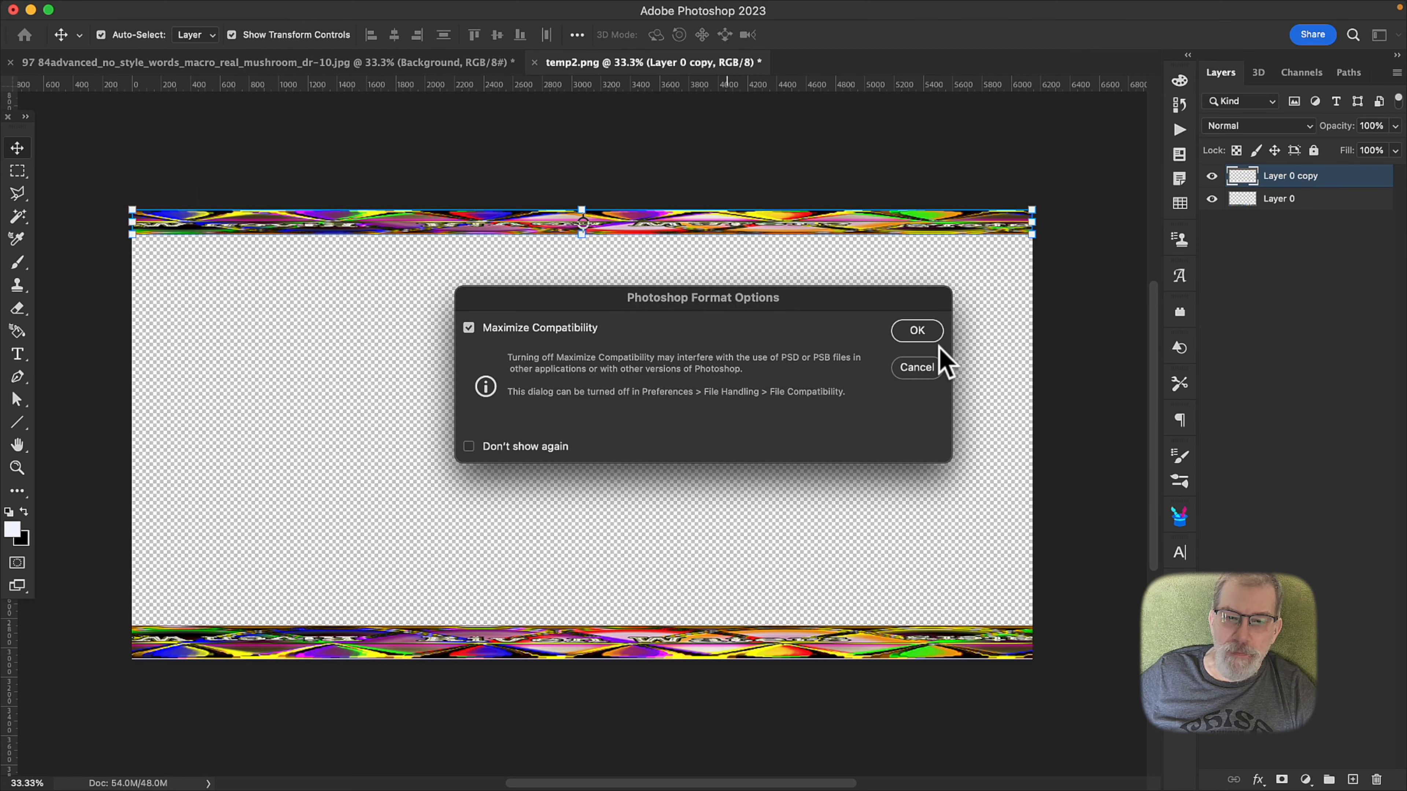
pyautogui.click(920, 330)
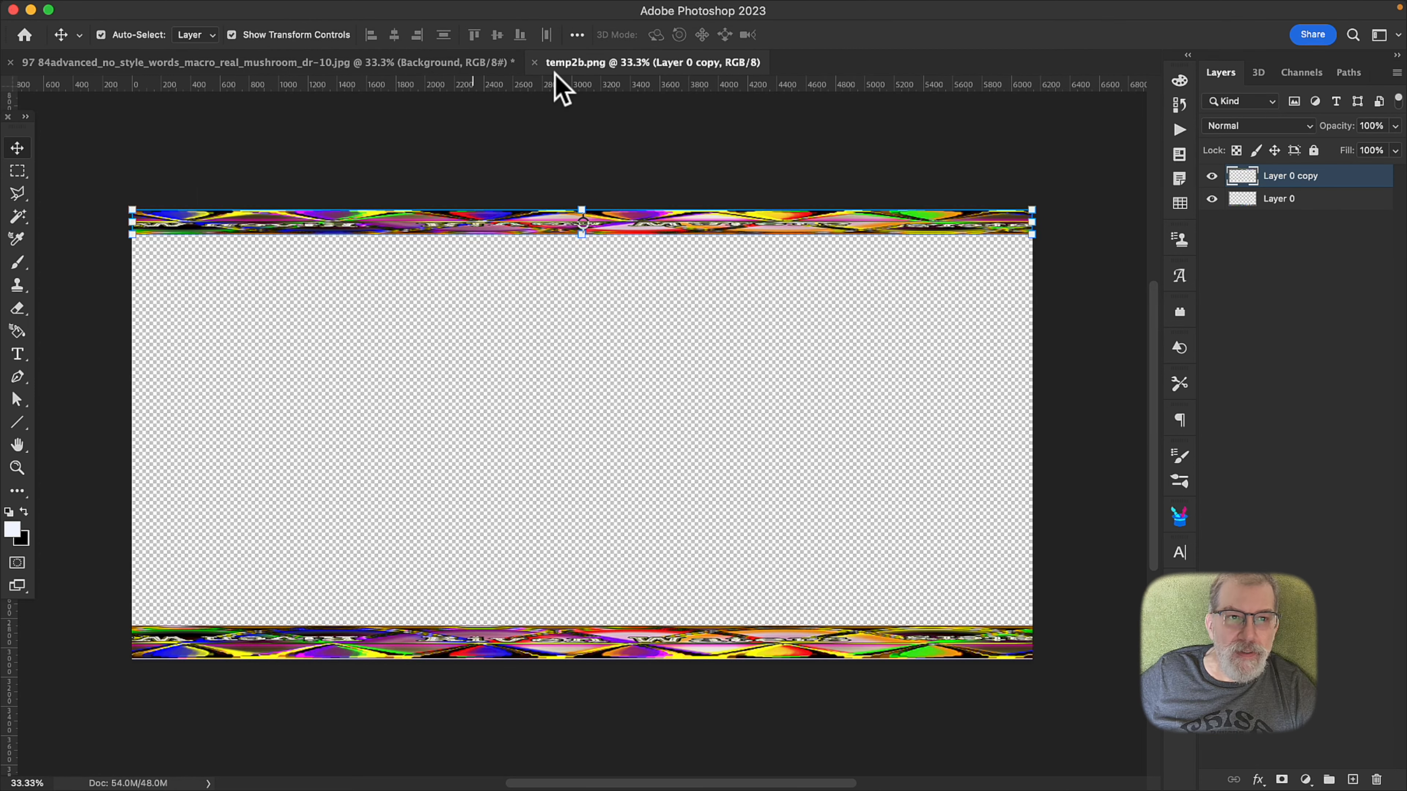
# Step: Open the original mushroom panorama, 97 84advanced_no_style_words_macro_real_mushroom_dr-10.jpg
pyautogui.click(134, 10)
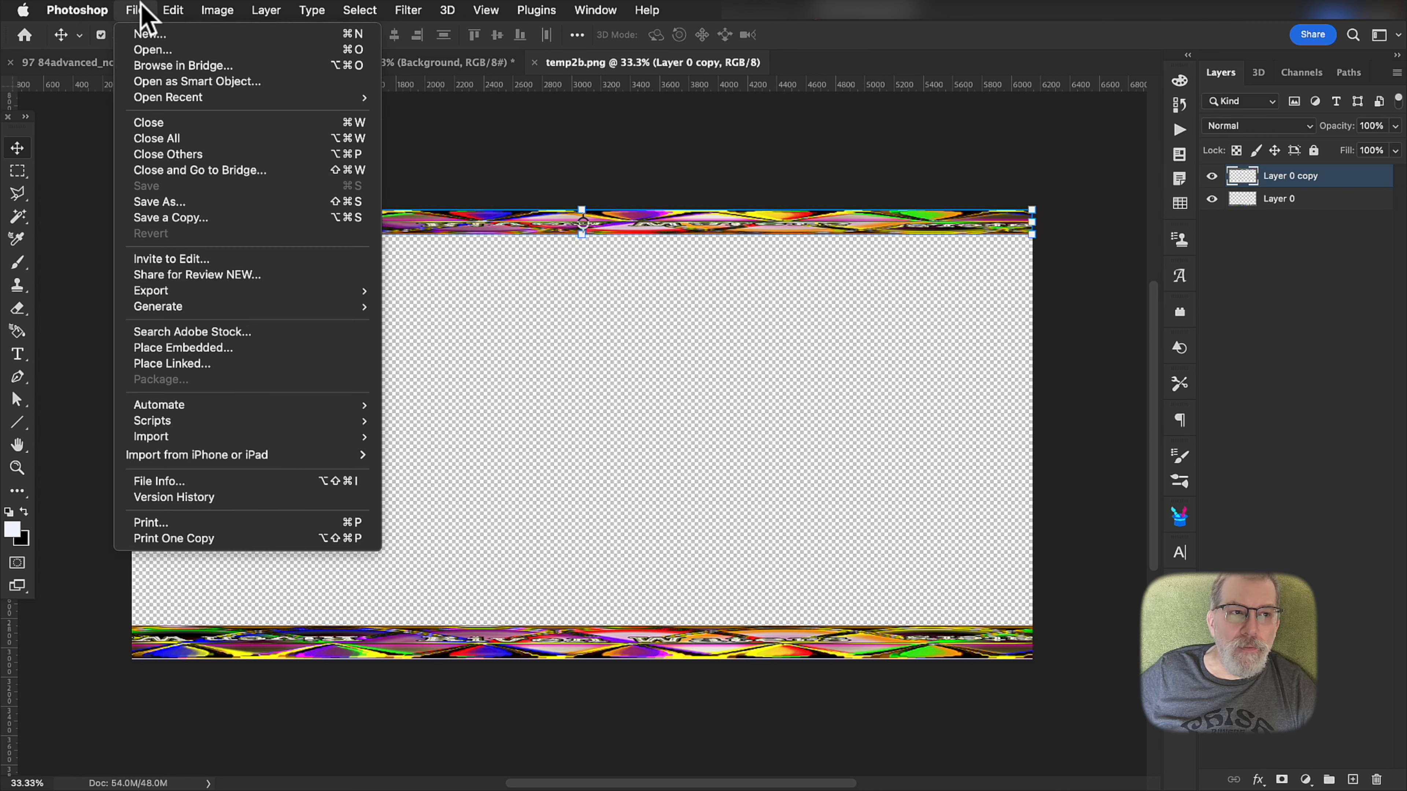
pyautogui.click(180, 53)
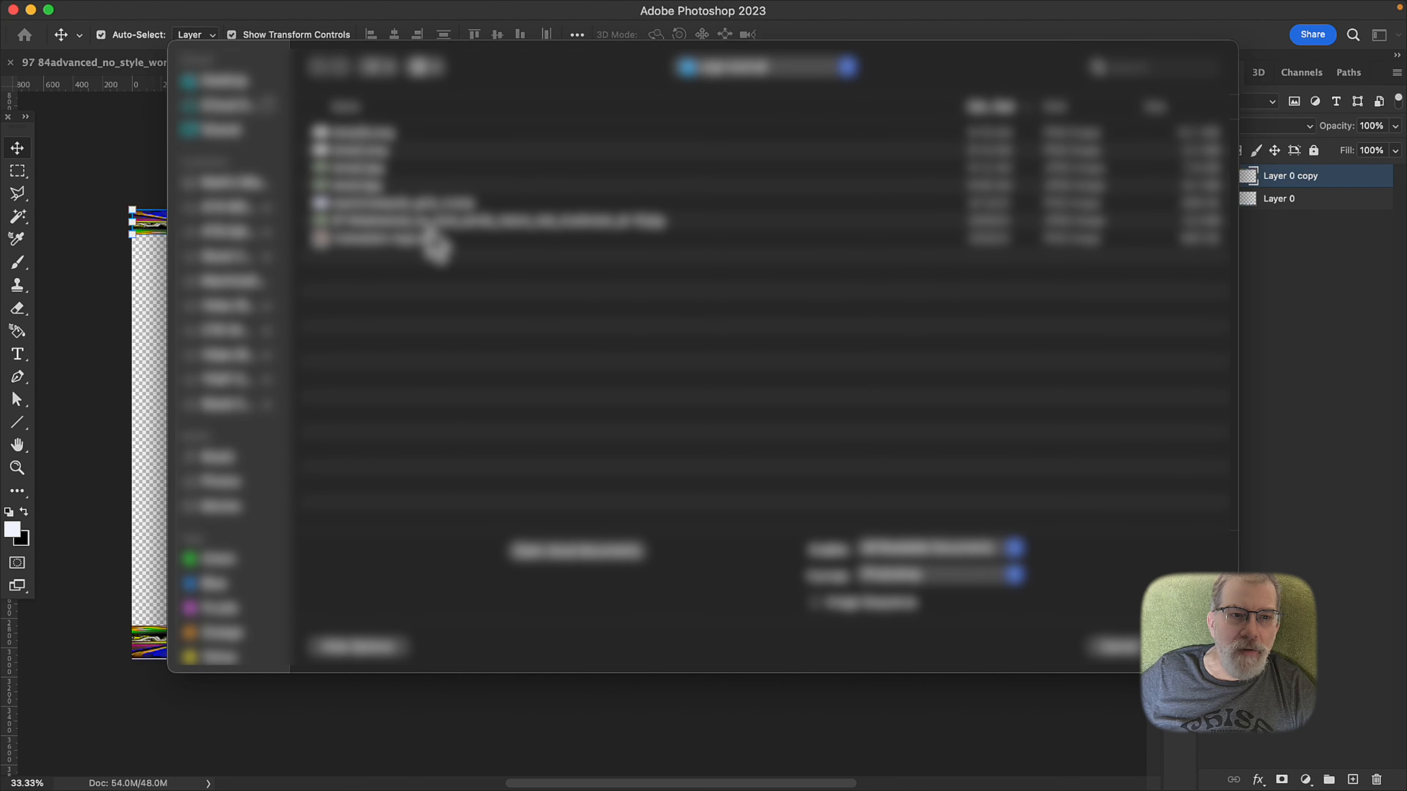
pyautogui.click(441, 222)
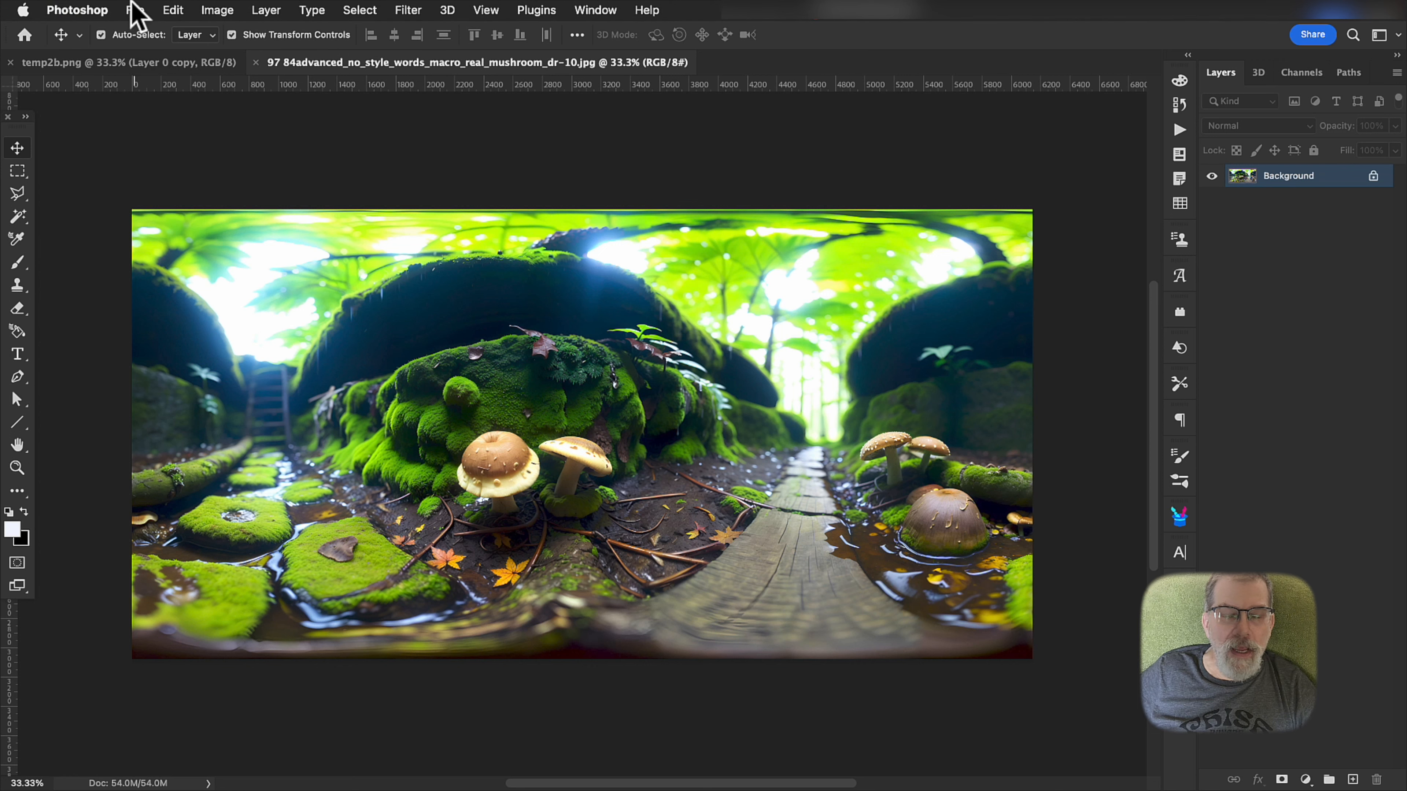
# Step: Place temp2b.png as a linked layer over the full mushroom panorama at 100% scale and commit the placement
pyautogui.click(136, 10)
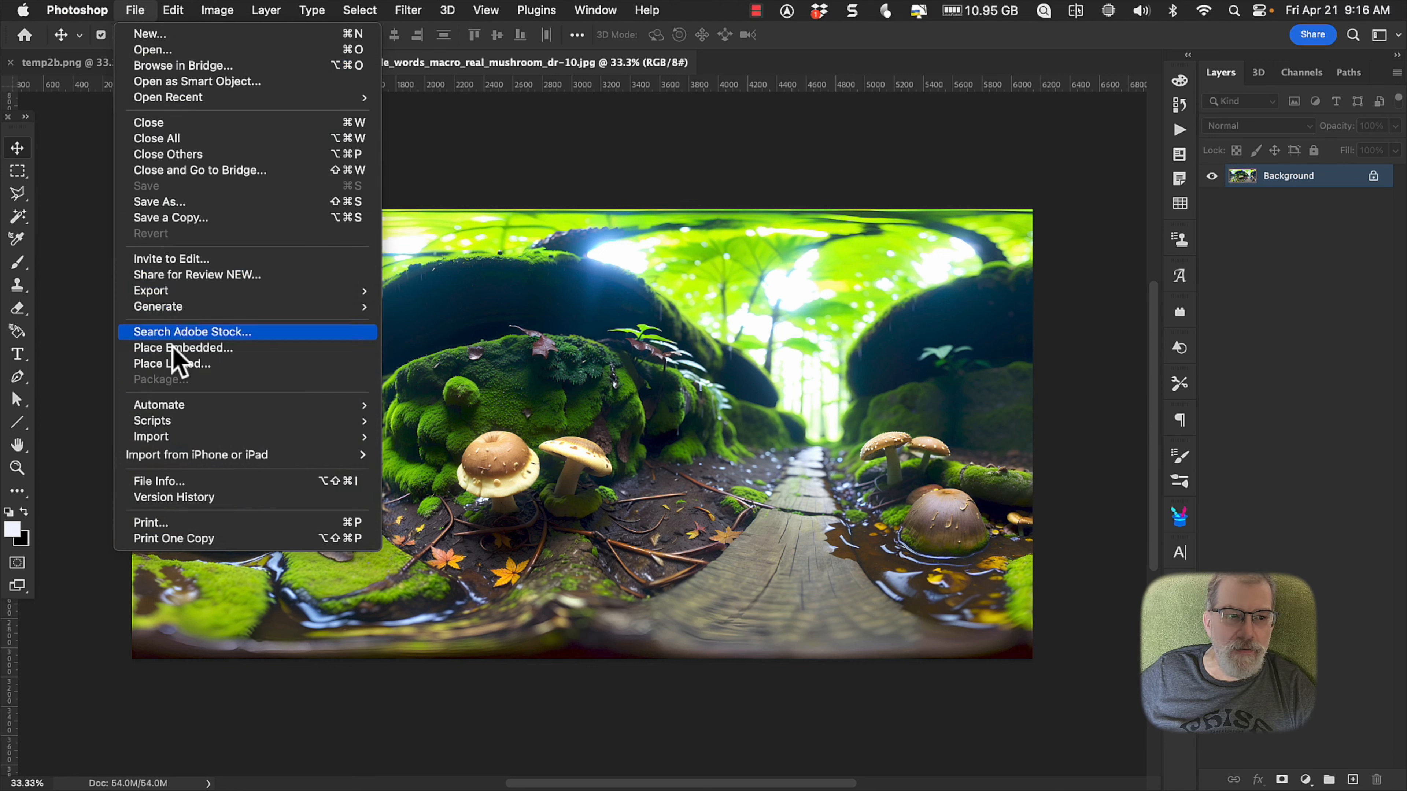
pyautogui.click(178, 362)
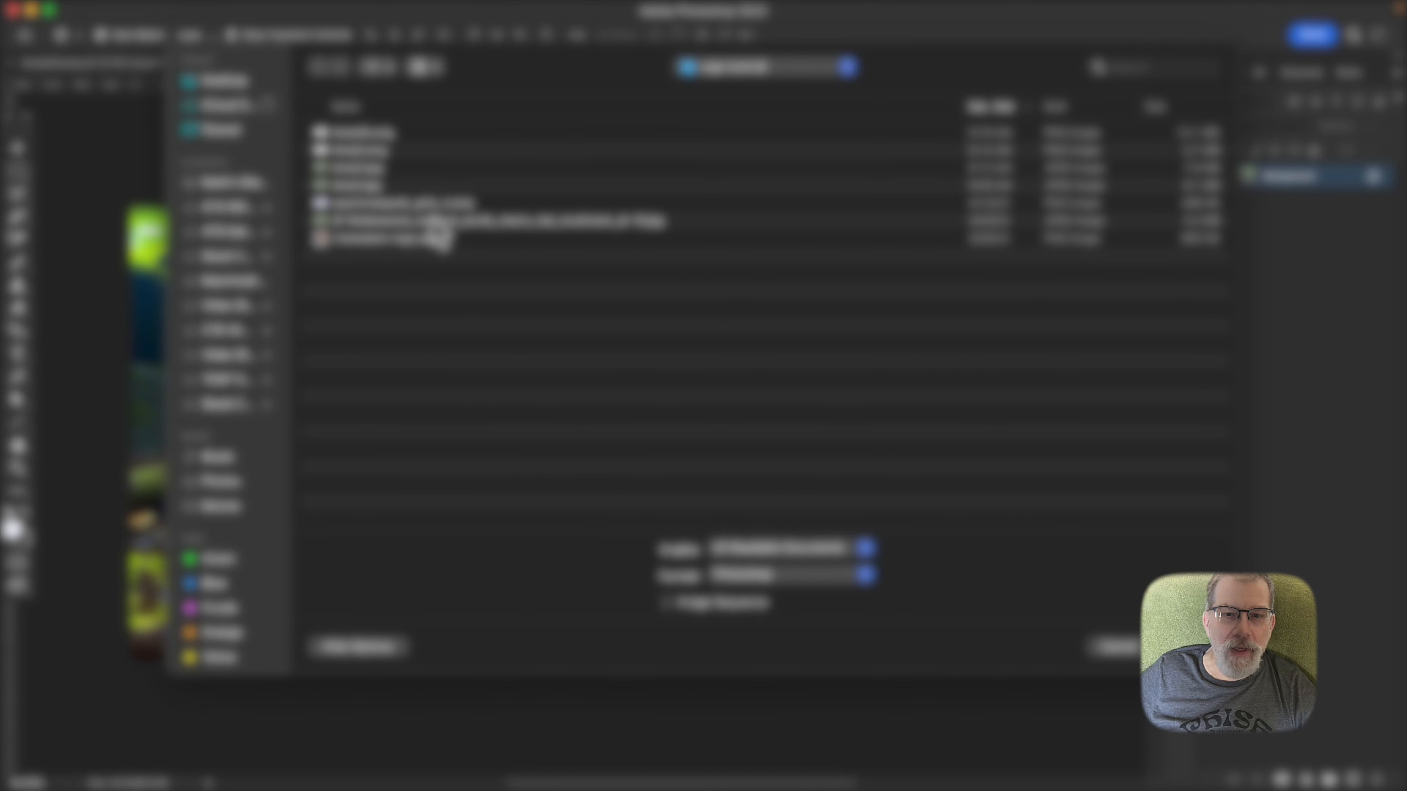
pyautogui.click(365, 134)
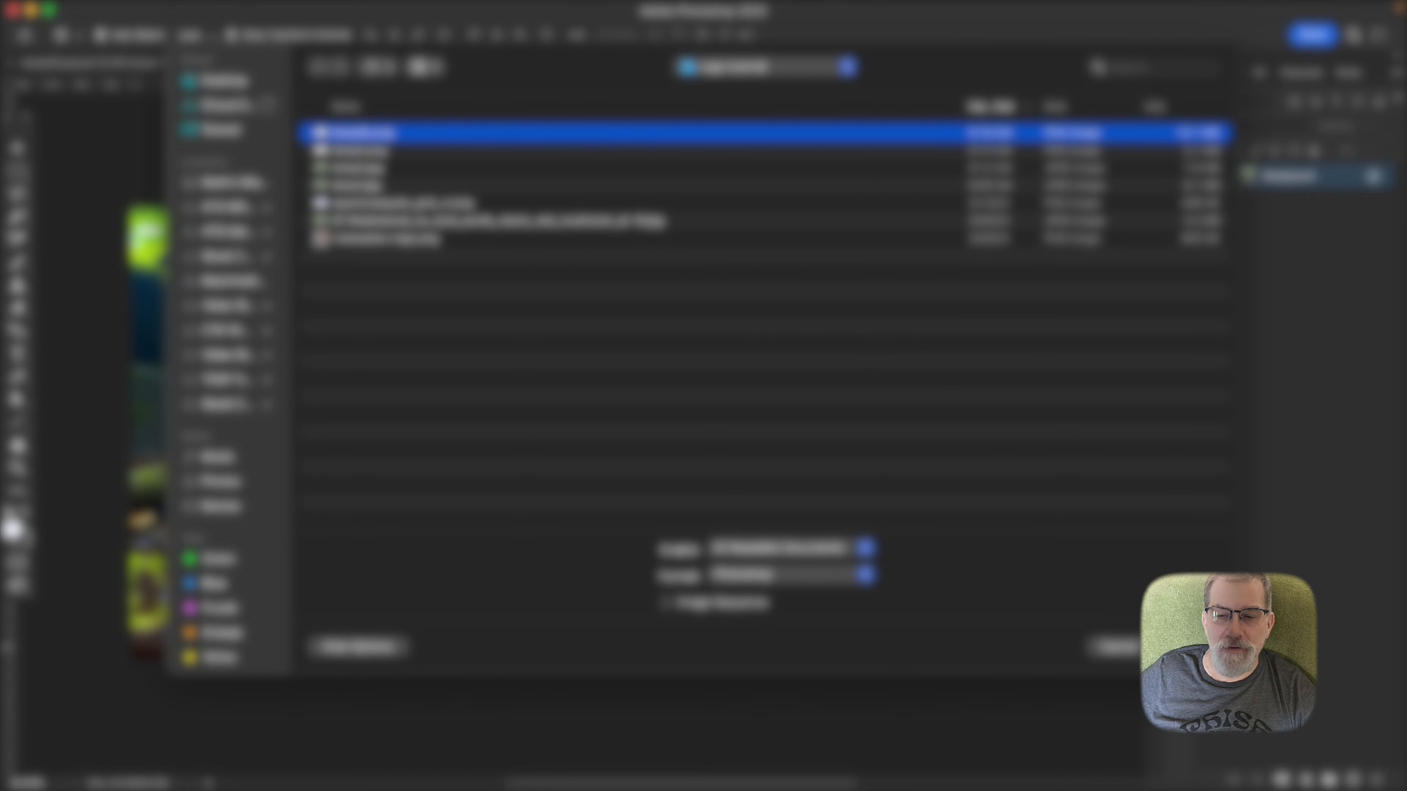
pyautogui.press('Return')
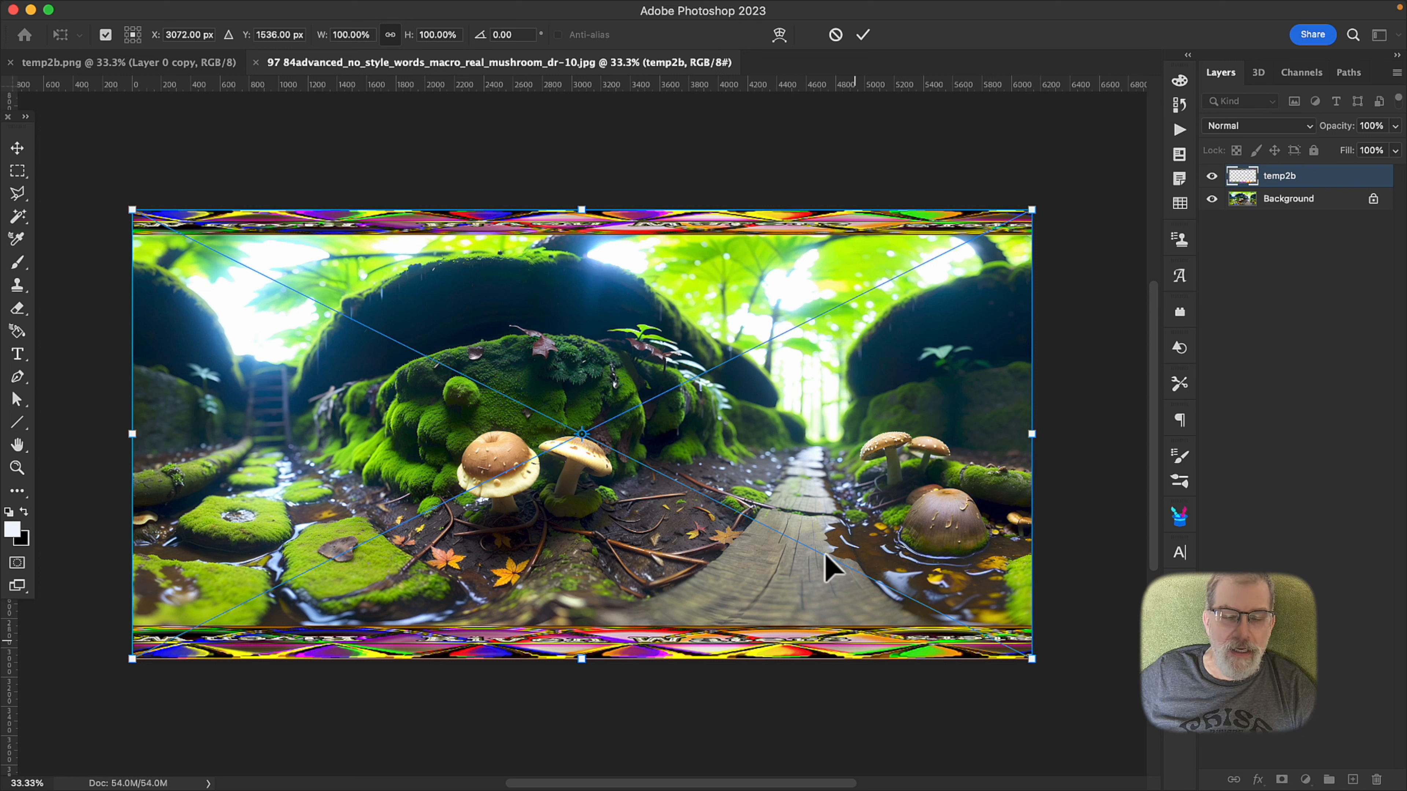
pyautogui.click(862, 35)
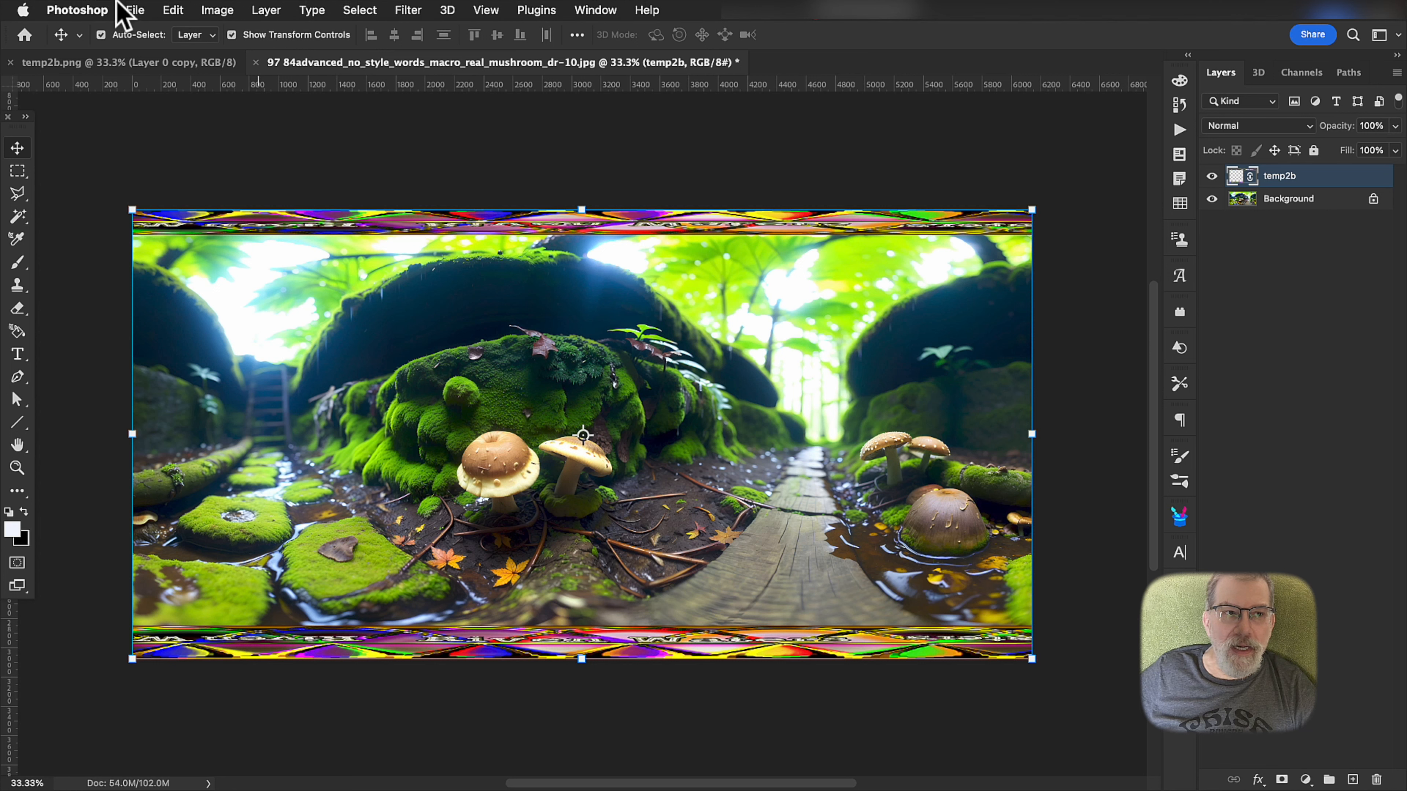
# Step: Save a copy of the panorama as a JPEG with quality 12 (Maximum), Progressive format and 3 scans
pyautogui.click(135, 10)
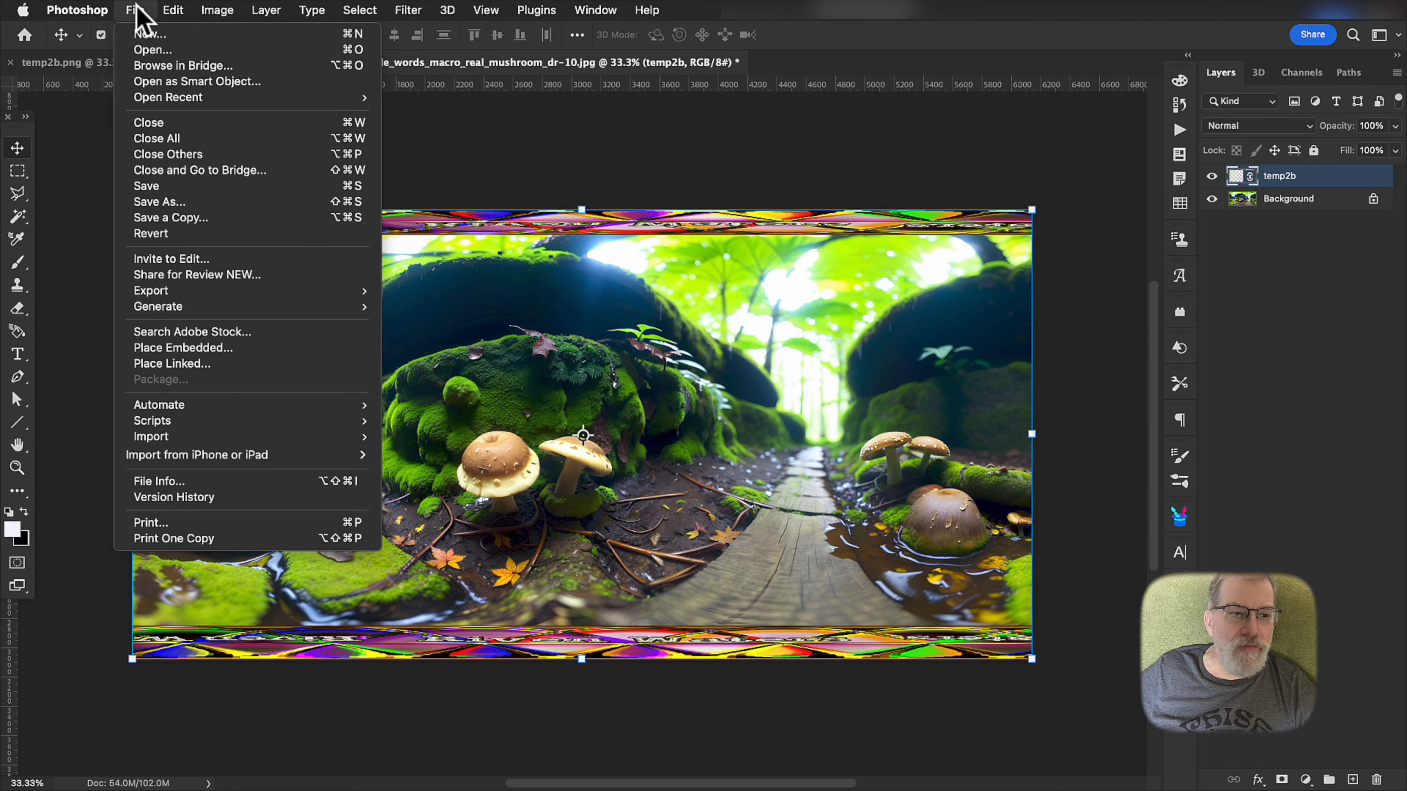
pyautogui.click(207, 219)
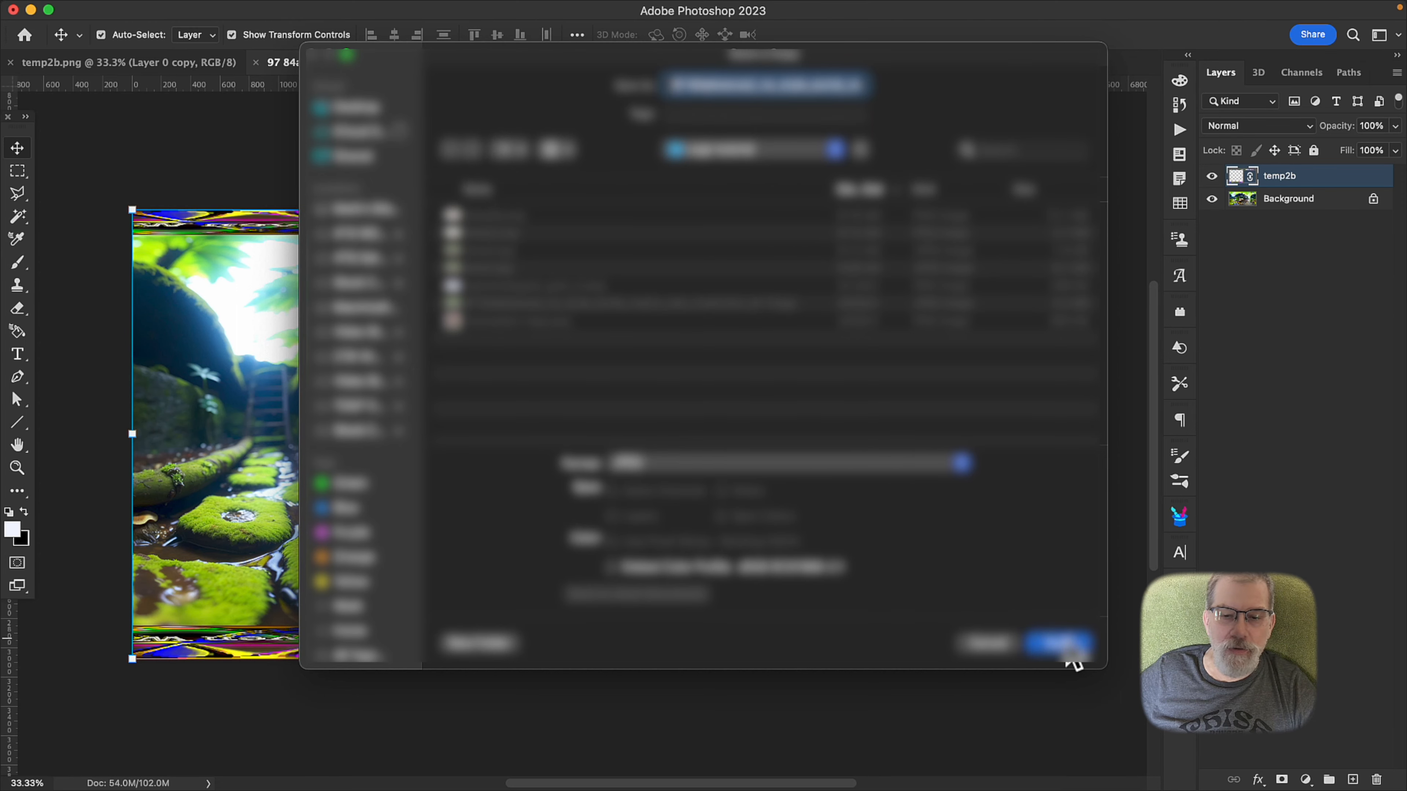
pyautogui.click(1066, 645)
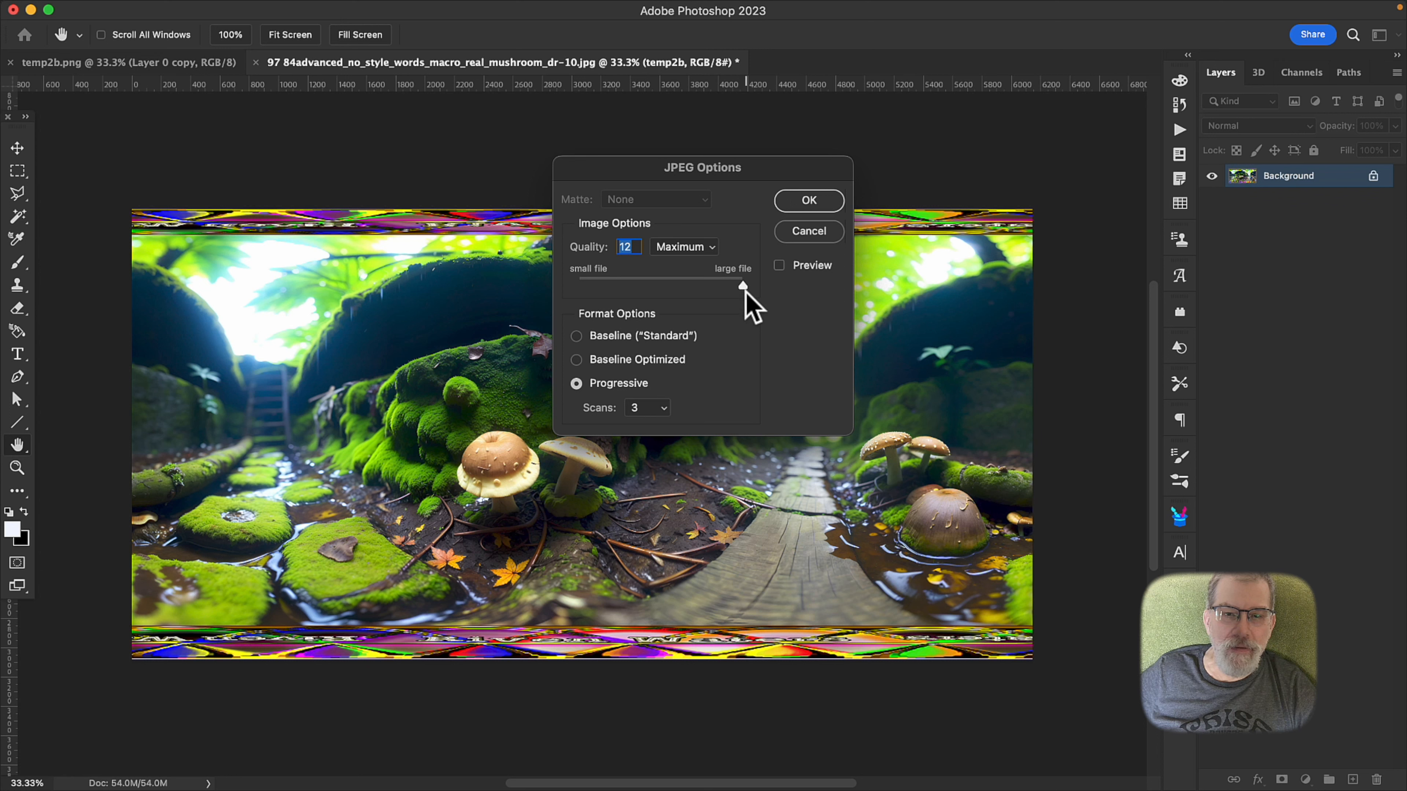
pyautogui.click(807, 201)
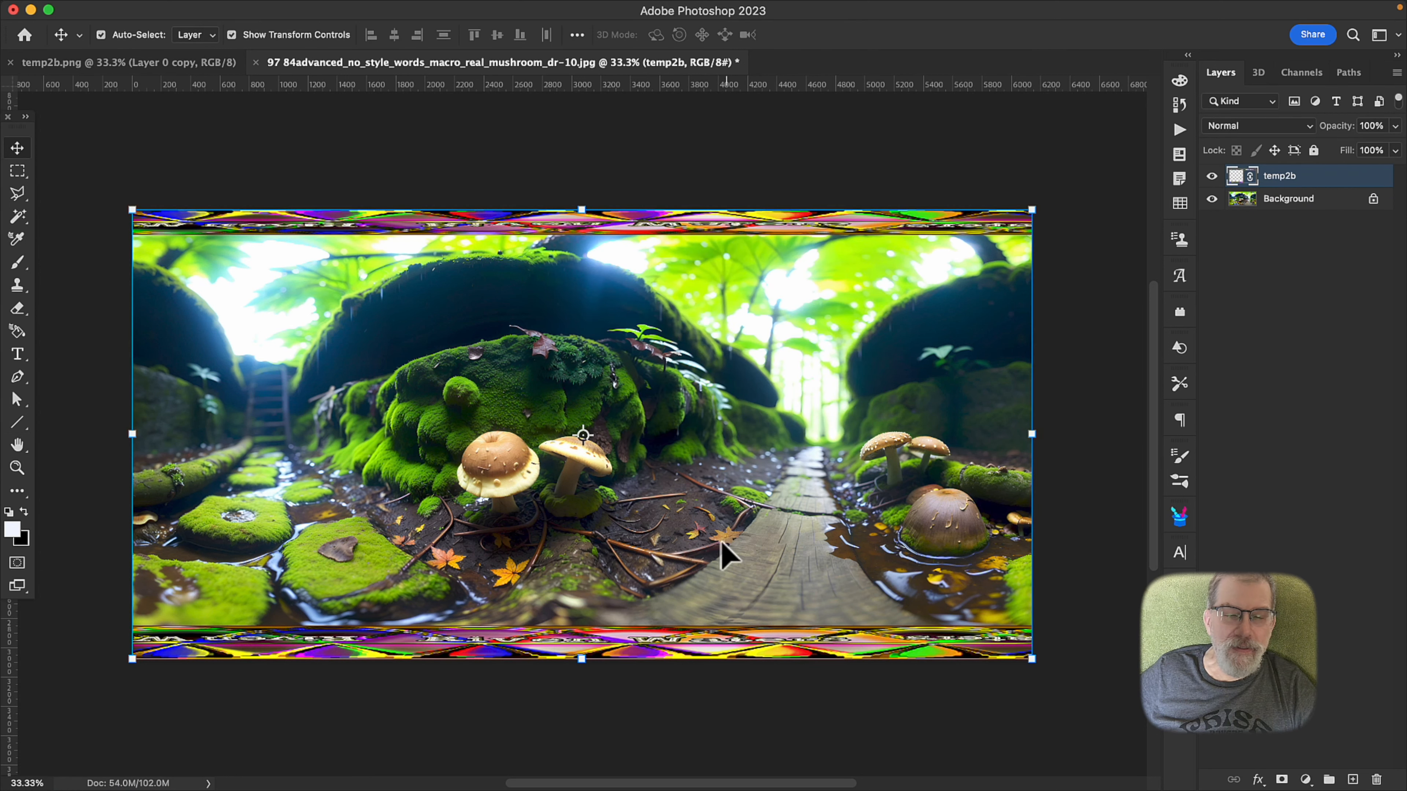
# Step: Switch to the 360-degree viewer and look down in the mushroom panorama to inspect the Riven Waters logo on the ground
pyautogui.scroll(-3, 725, 554)
pyautogui.moveTo(644, 787)
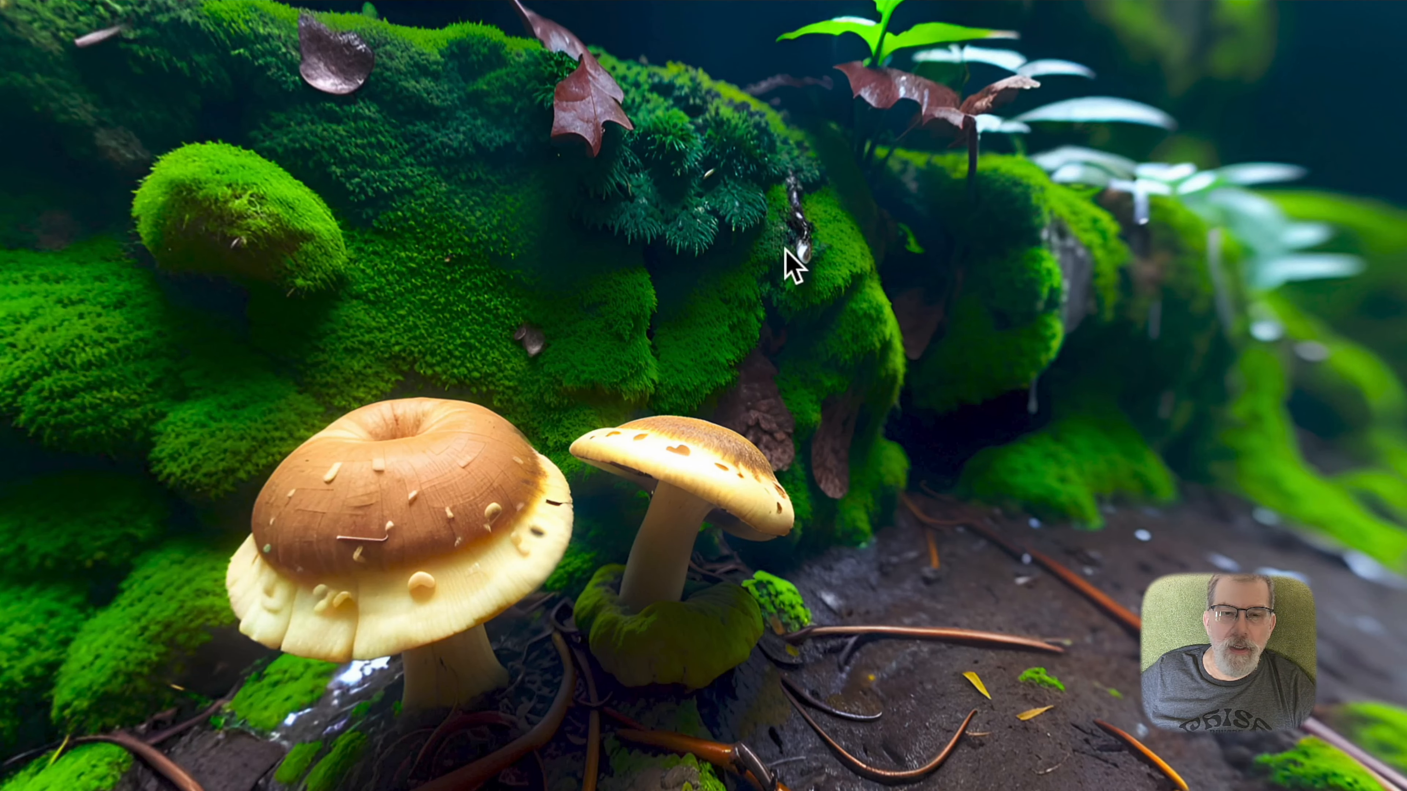
pyautogui.moveTo(784, 249); pyautogui.dragTo(810, 514)
pyautogui.moveTo(831, 327); pyautogui.dragTo(825, 144)
pyautogui.moveTo(822, 424); pyautogui.dragTo(825, 103)
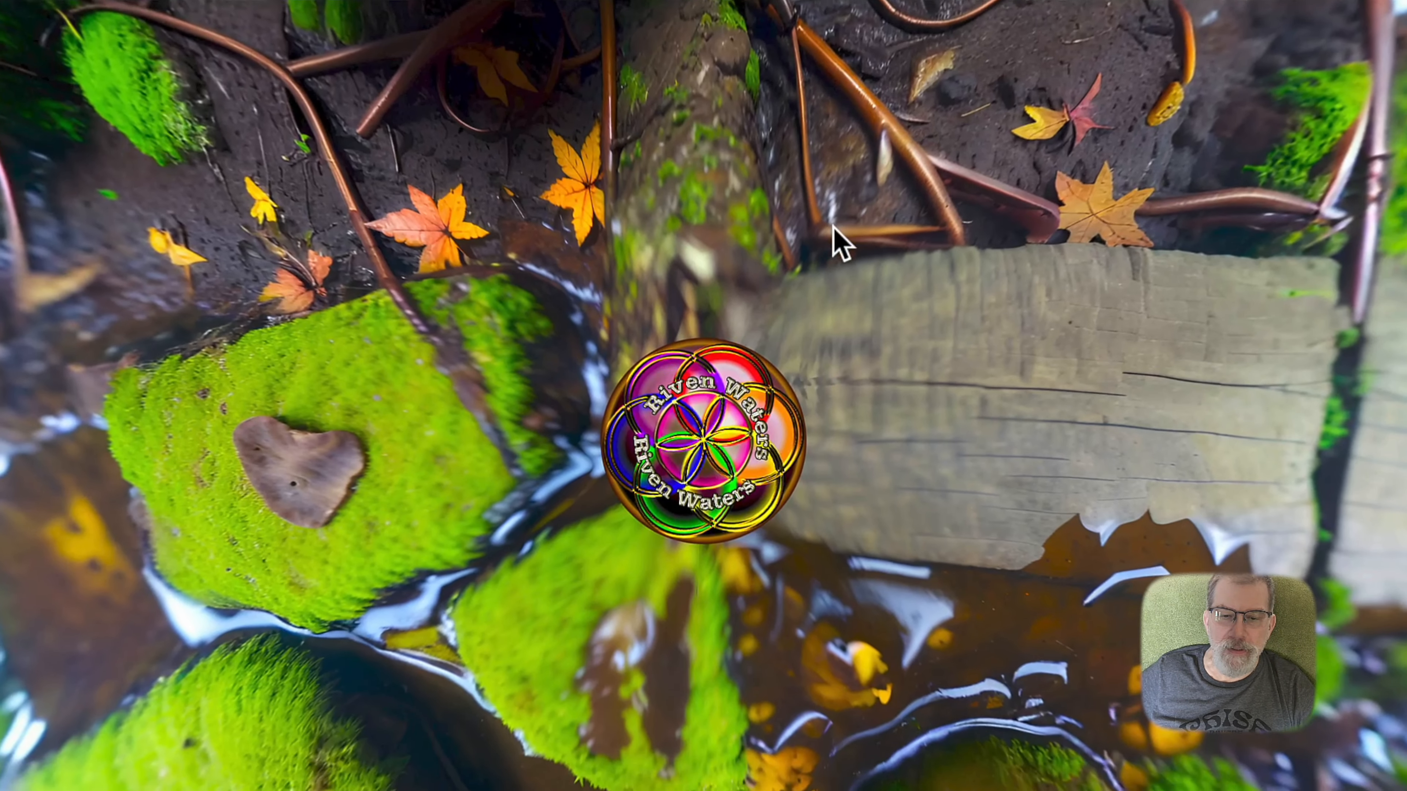
# Step: Look around the panorama past the wooden path and mossy stones, and up to inspect the logo in the sky
pyautogui.moveTo(840, 244); pyautogui.dragTo(854, 534)
pyautogui.moveTo(1068, 339); pyautogui.dragTo(529, 307)
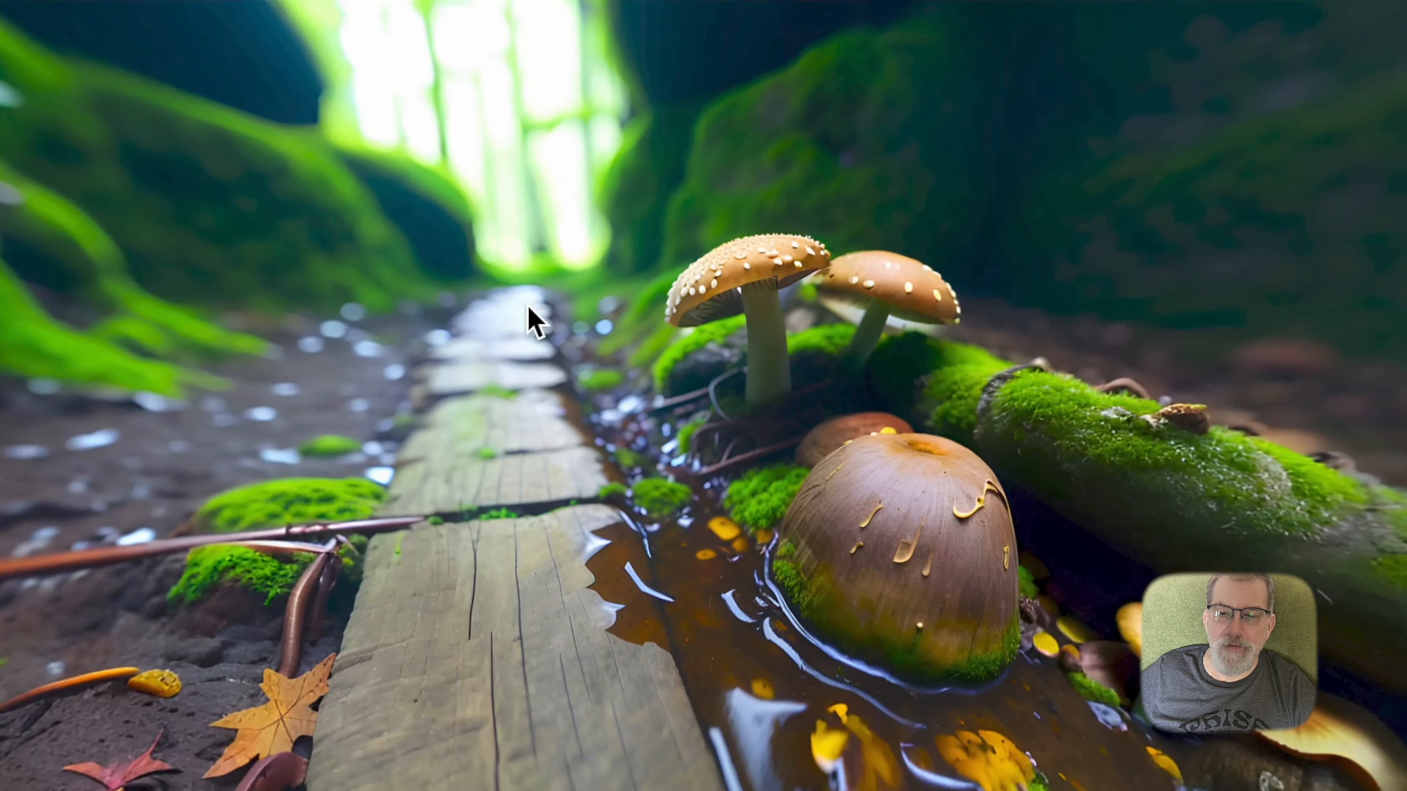
pyautogui.moveTo(792, 276); pyautogui.dragTo(644, 243)
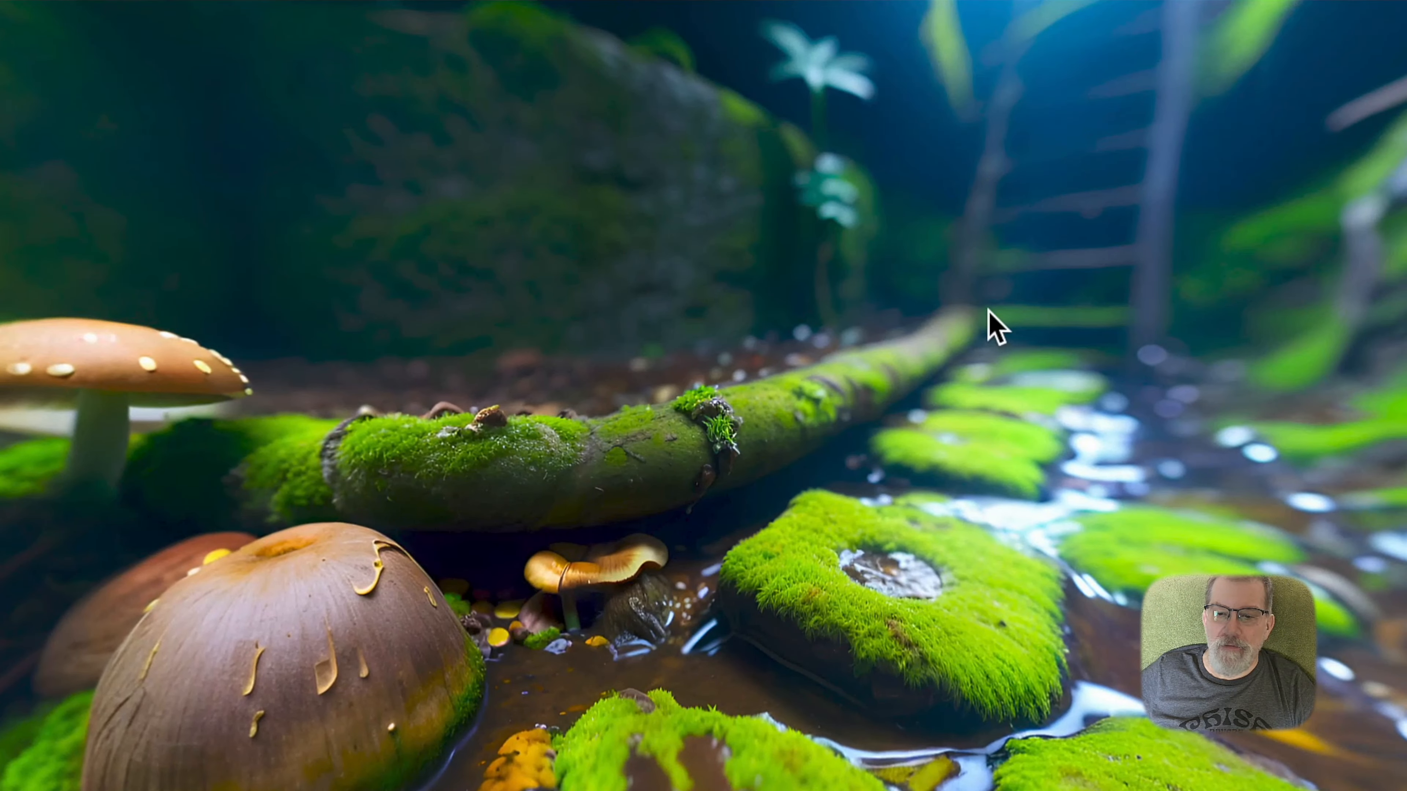
pyautogui.moveTo(988, 308); pyautogui.dragTo(835, 179)
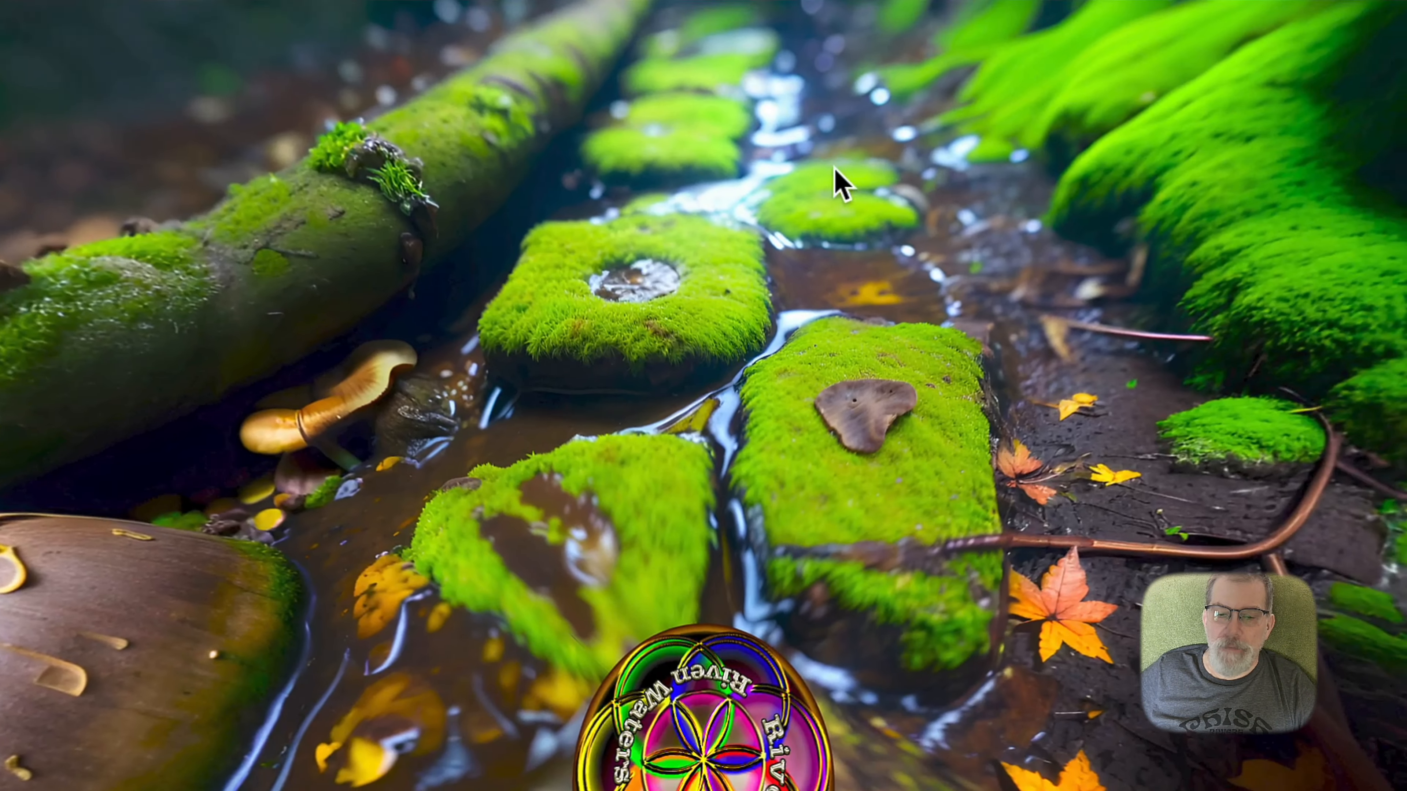
pyautogui.moveTo(951, 377); pyautogui.dragTo(888, 540)
pyautogui.moveTo(835, 207); pyautogui.dragTo(922, 511)
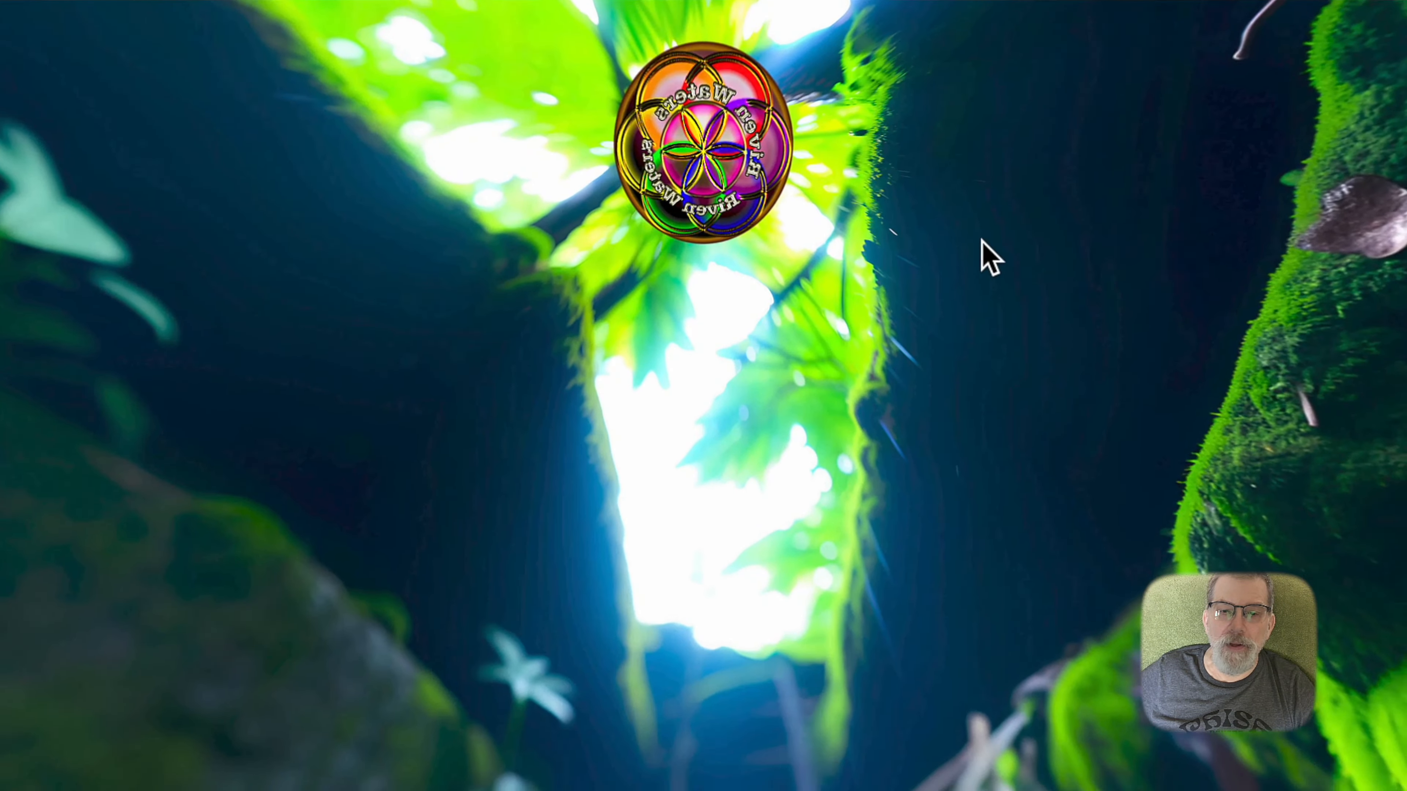
pyautogui.moveTo(983, 251); pyautogui.dragTo(958, 162)
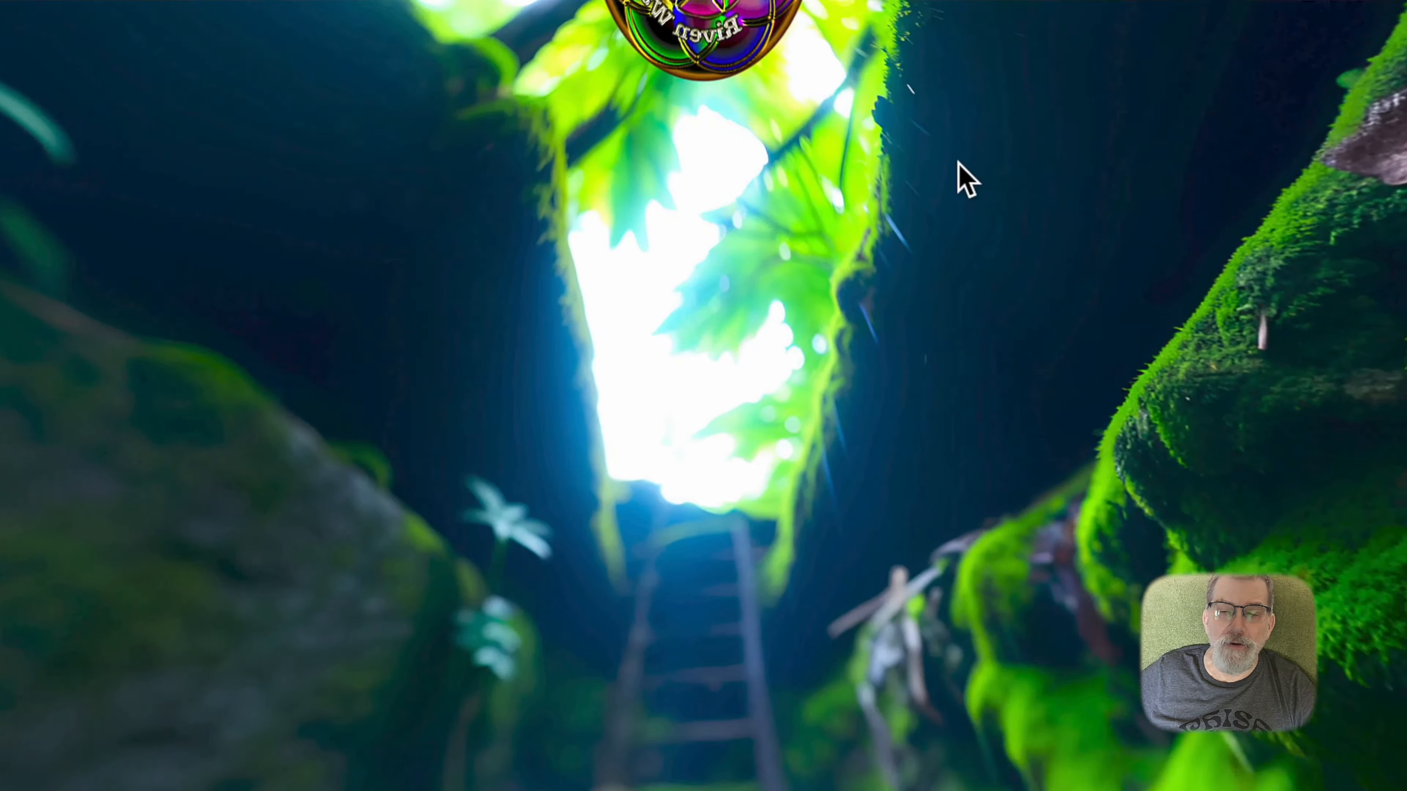